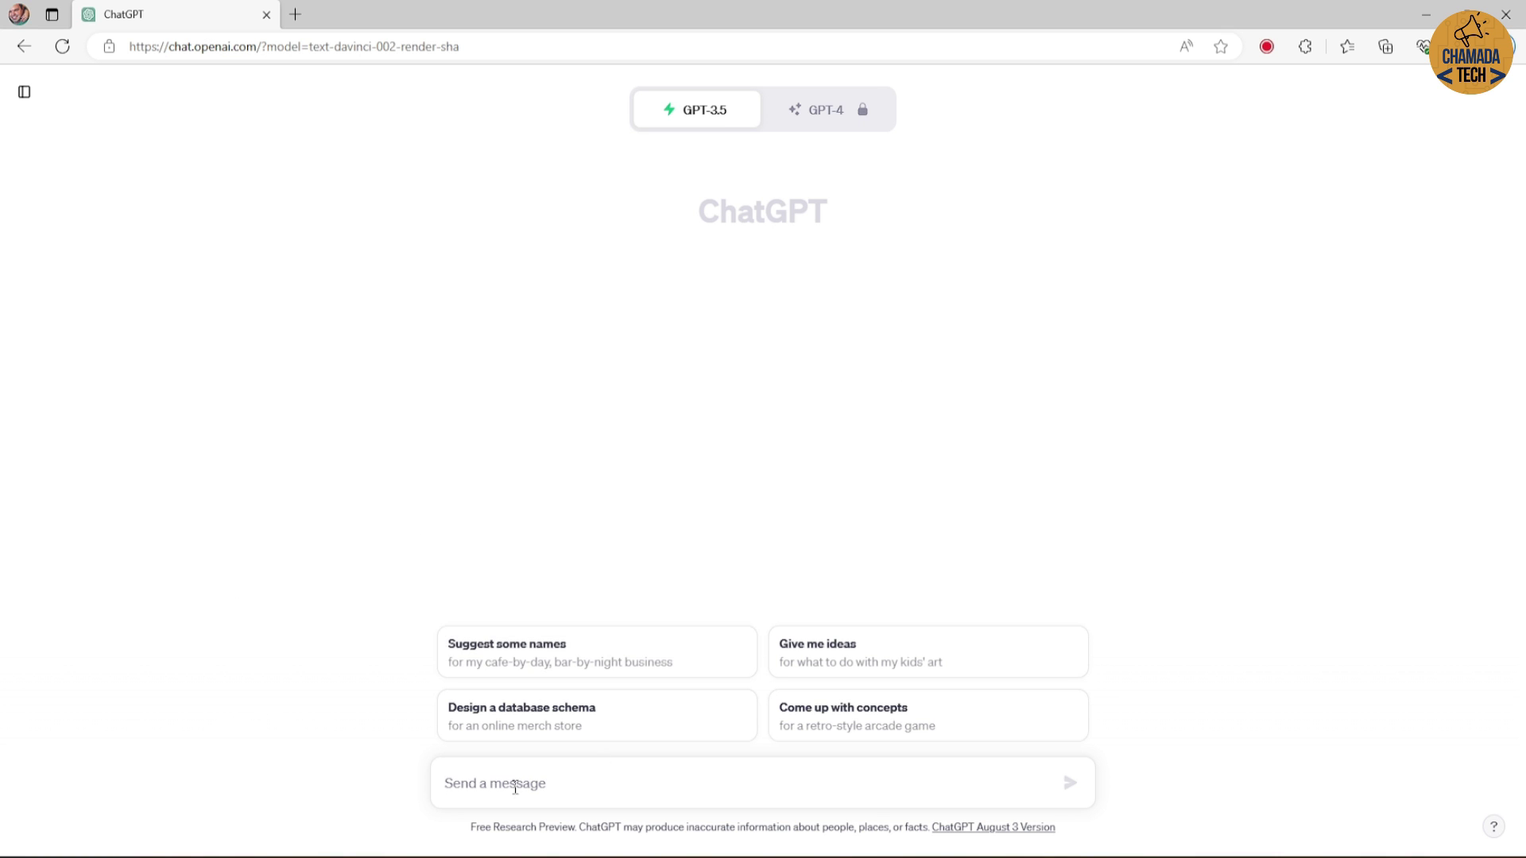
# Step: Submit the prompt "crie uma pequena história infantil entre um menino chamado João que mora perto de uma floresta magica e faz amizade com um esquilo"
pyautogui.rightClick(459, 785)
pyautogui.click(503, 641)
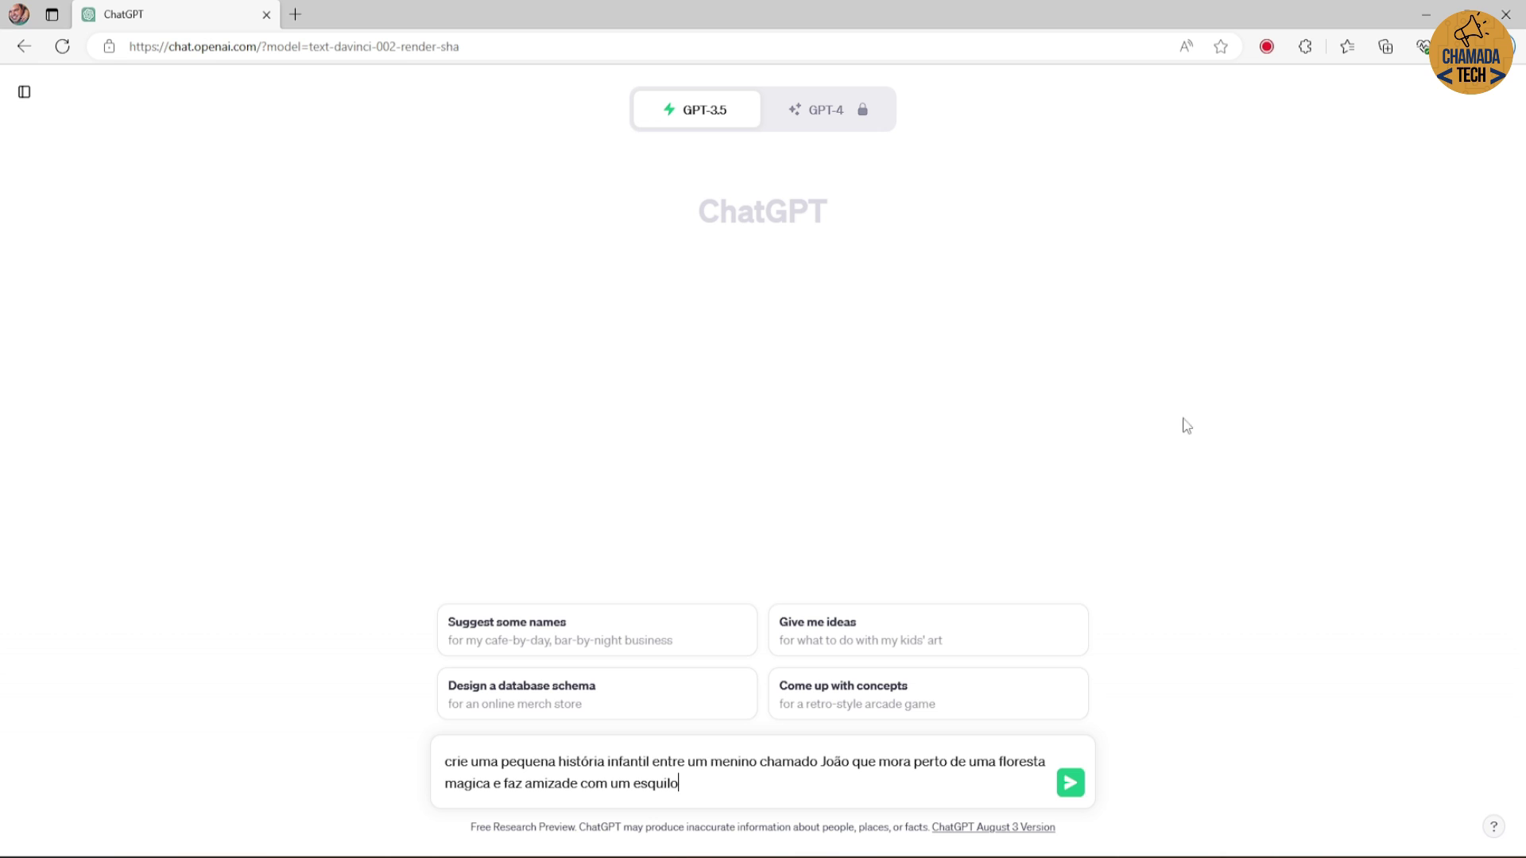
pyautogui.click(1071, 784)
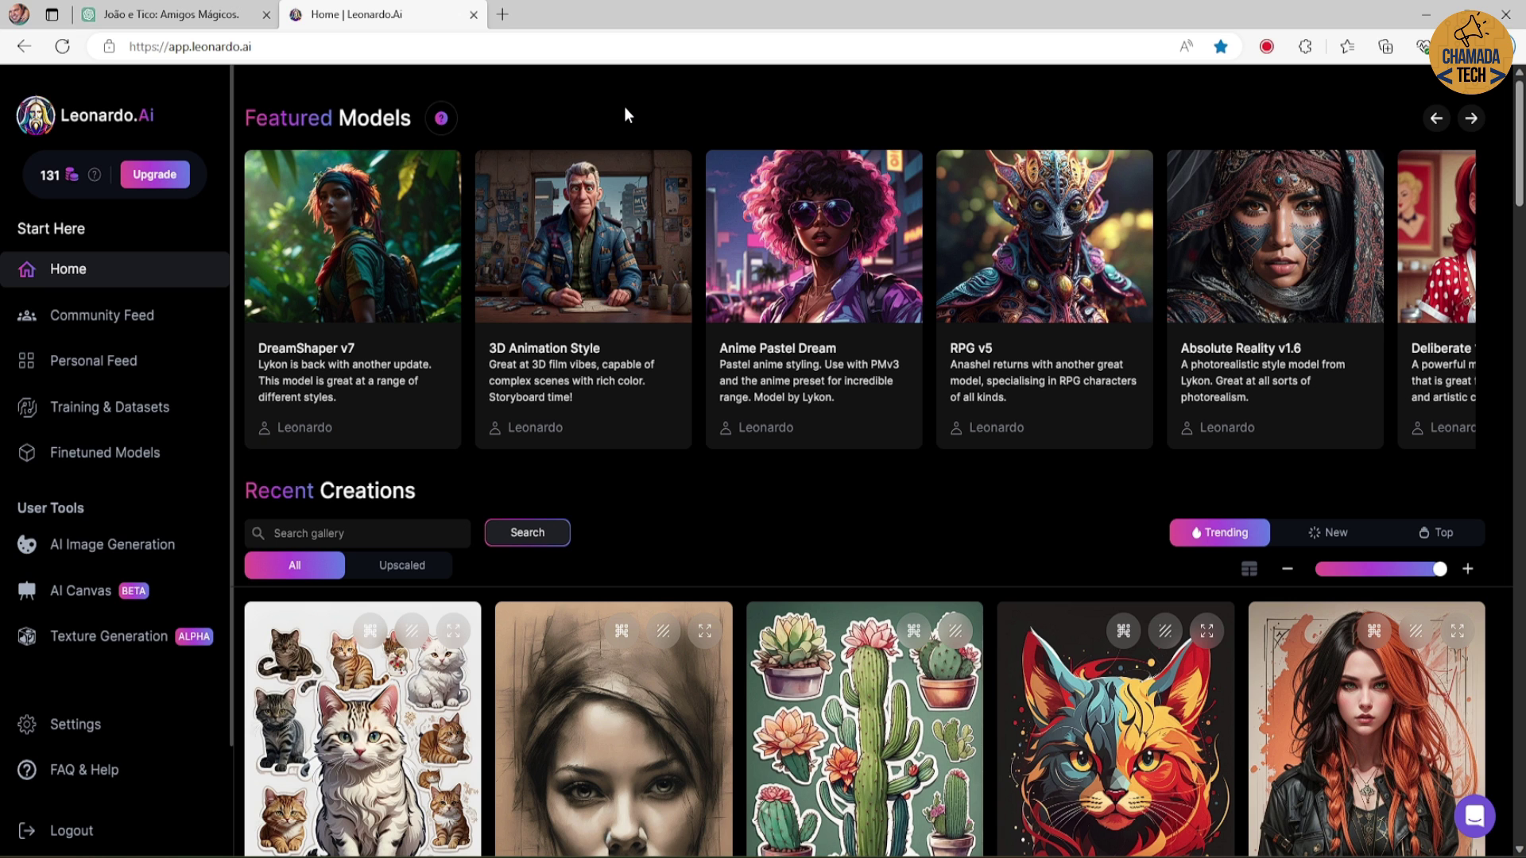
# Step: Look through the 3D Animation Style model's sample images in Leonardo.Ai and choose that model for image generation
pyautogui.click(528, 364)
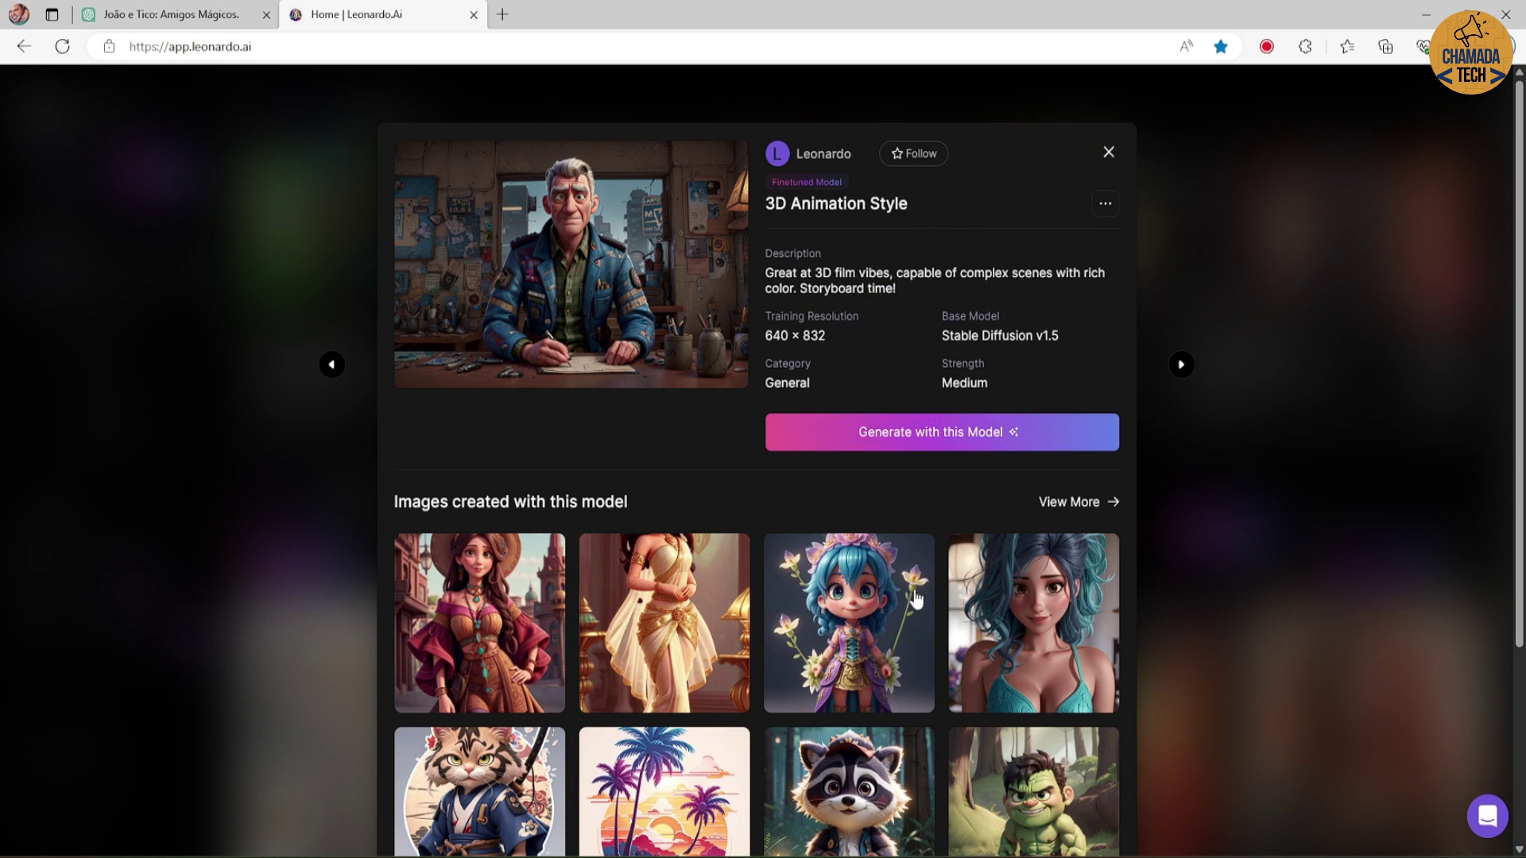
pyautogui.scroll(-3, 922, 615)
pyautogui.scroll(-1, 922, 614)
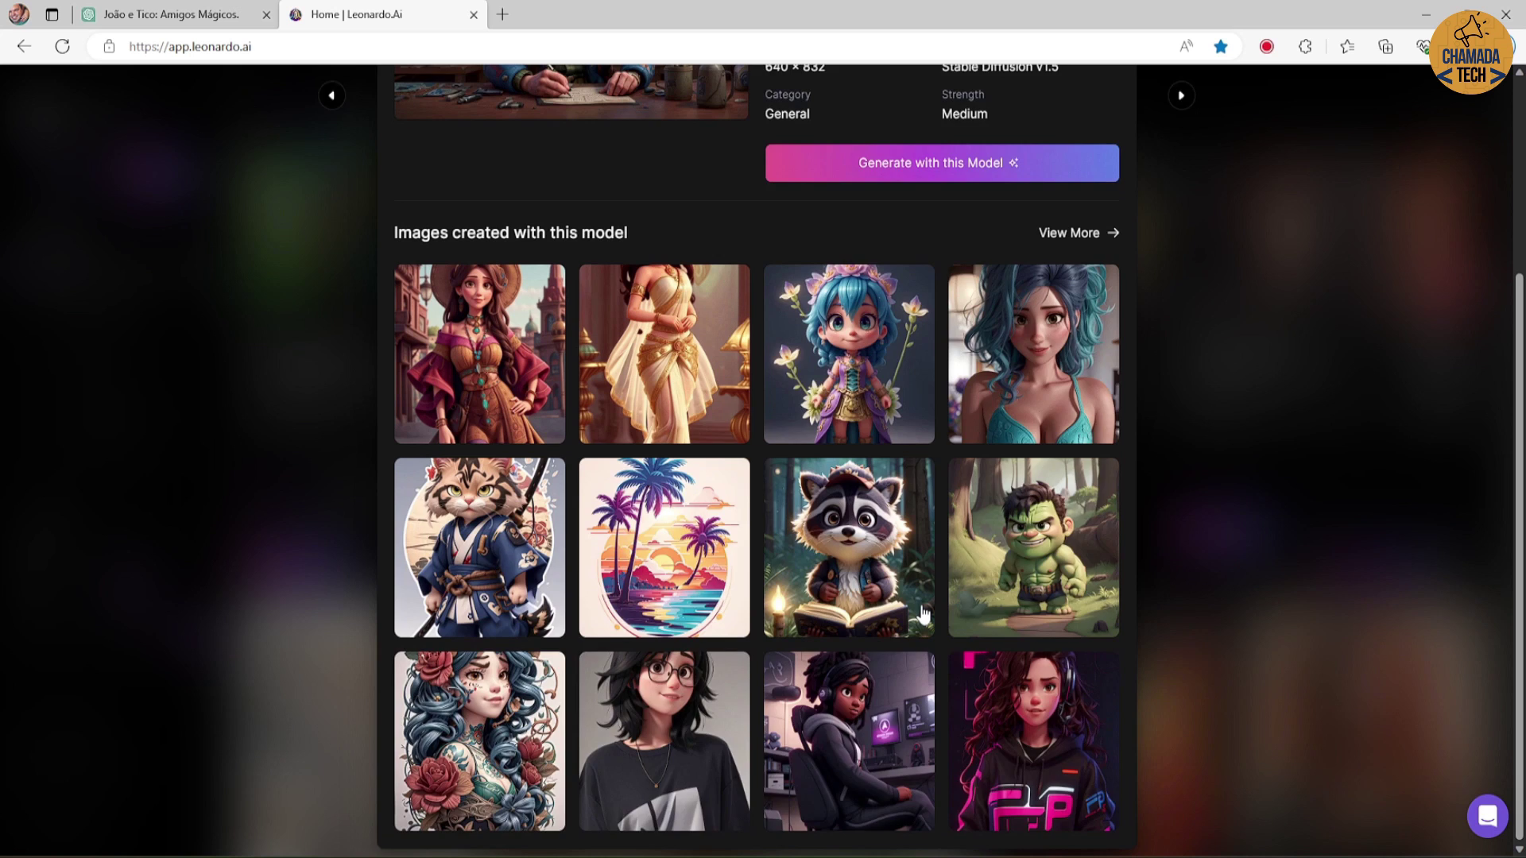
pyautogui.scroll(4, 923, 614)
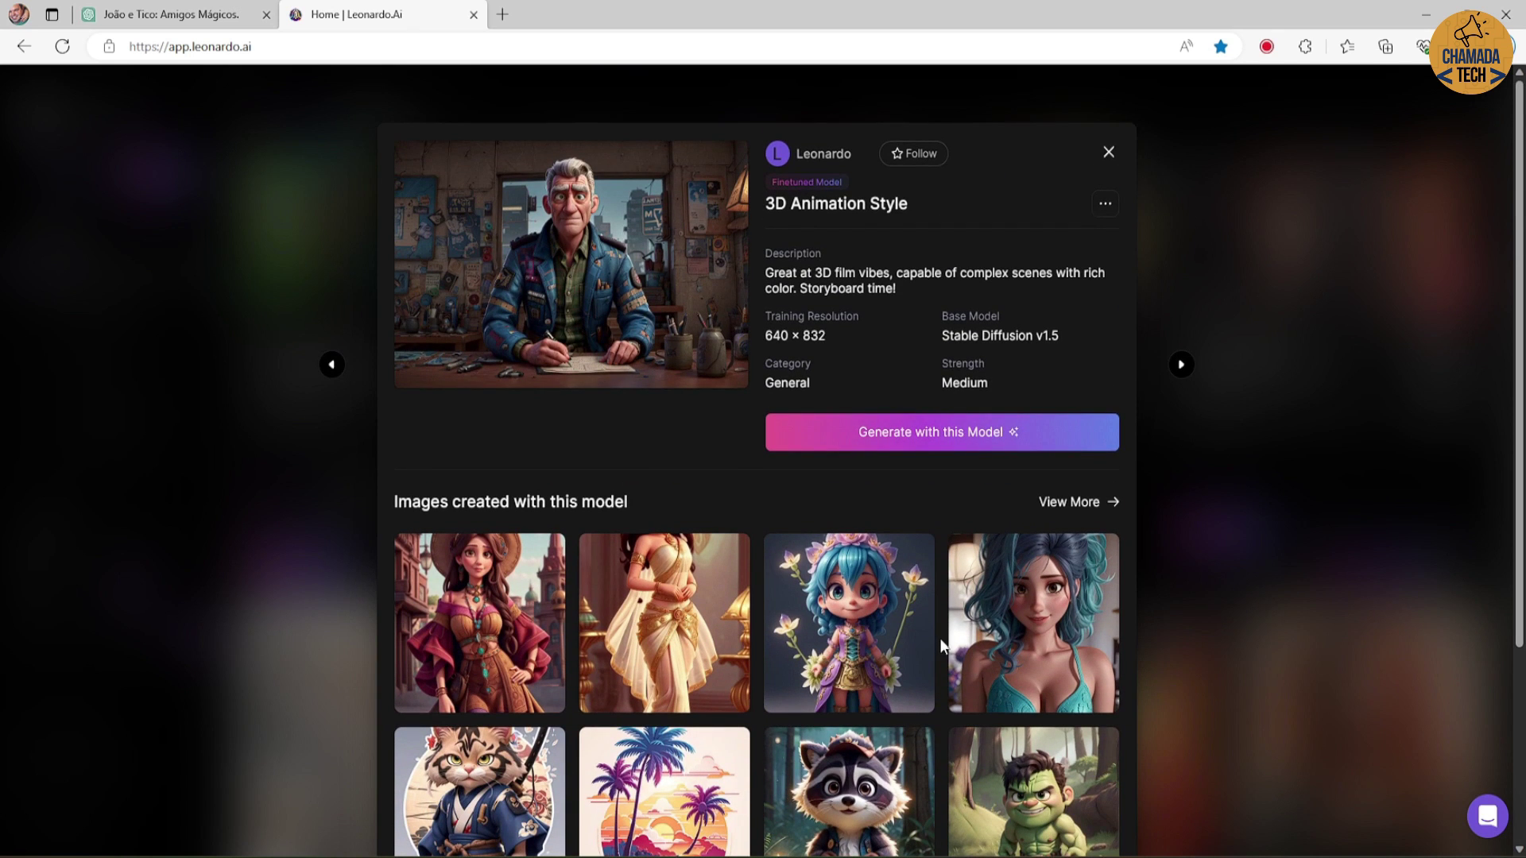
pyautogui.scroll(-4, 939, 640)
pyautogui.scroll(4, 939, 640)
pyautogui.click(913, 439)
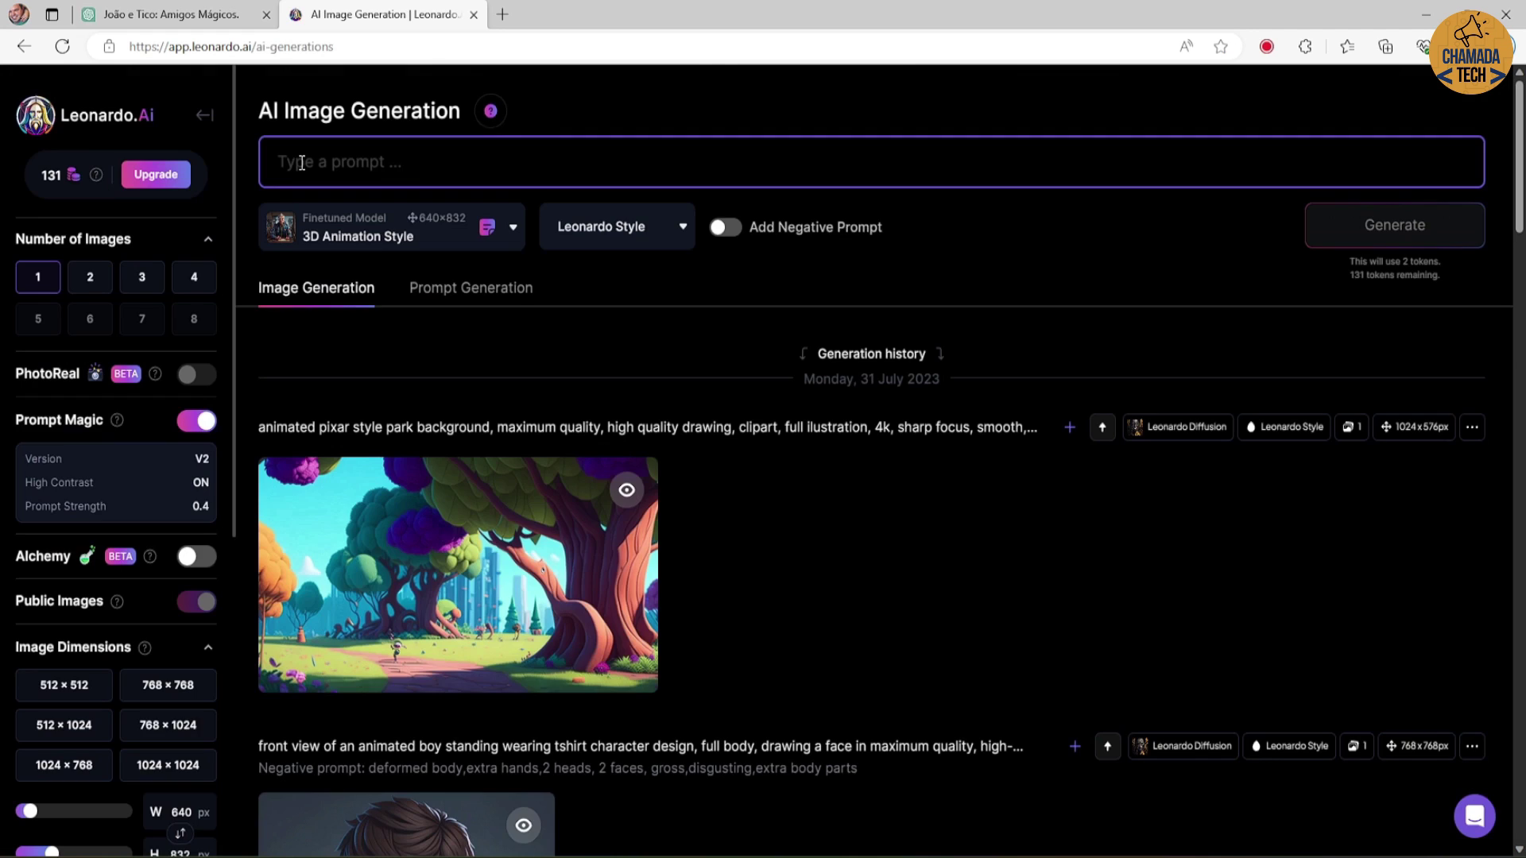
# Step: Copy the story's first paragraph from the ChatGPT chat into the Leonardo.Ai image prompt
pyautogui.click(161, 17)
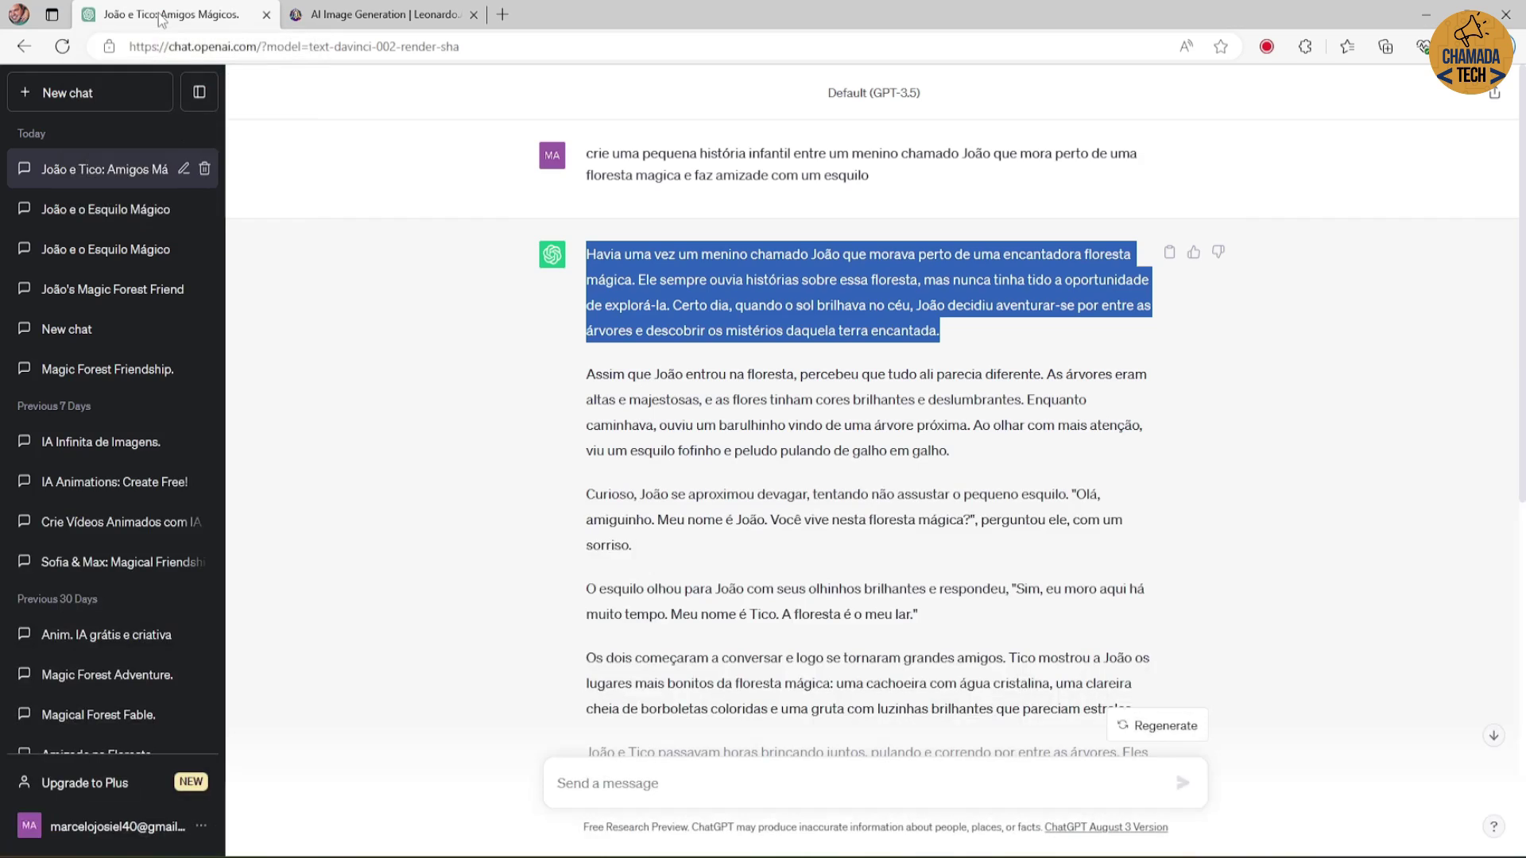
pyautogui.rightClick(778, 282)
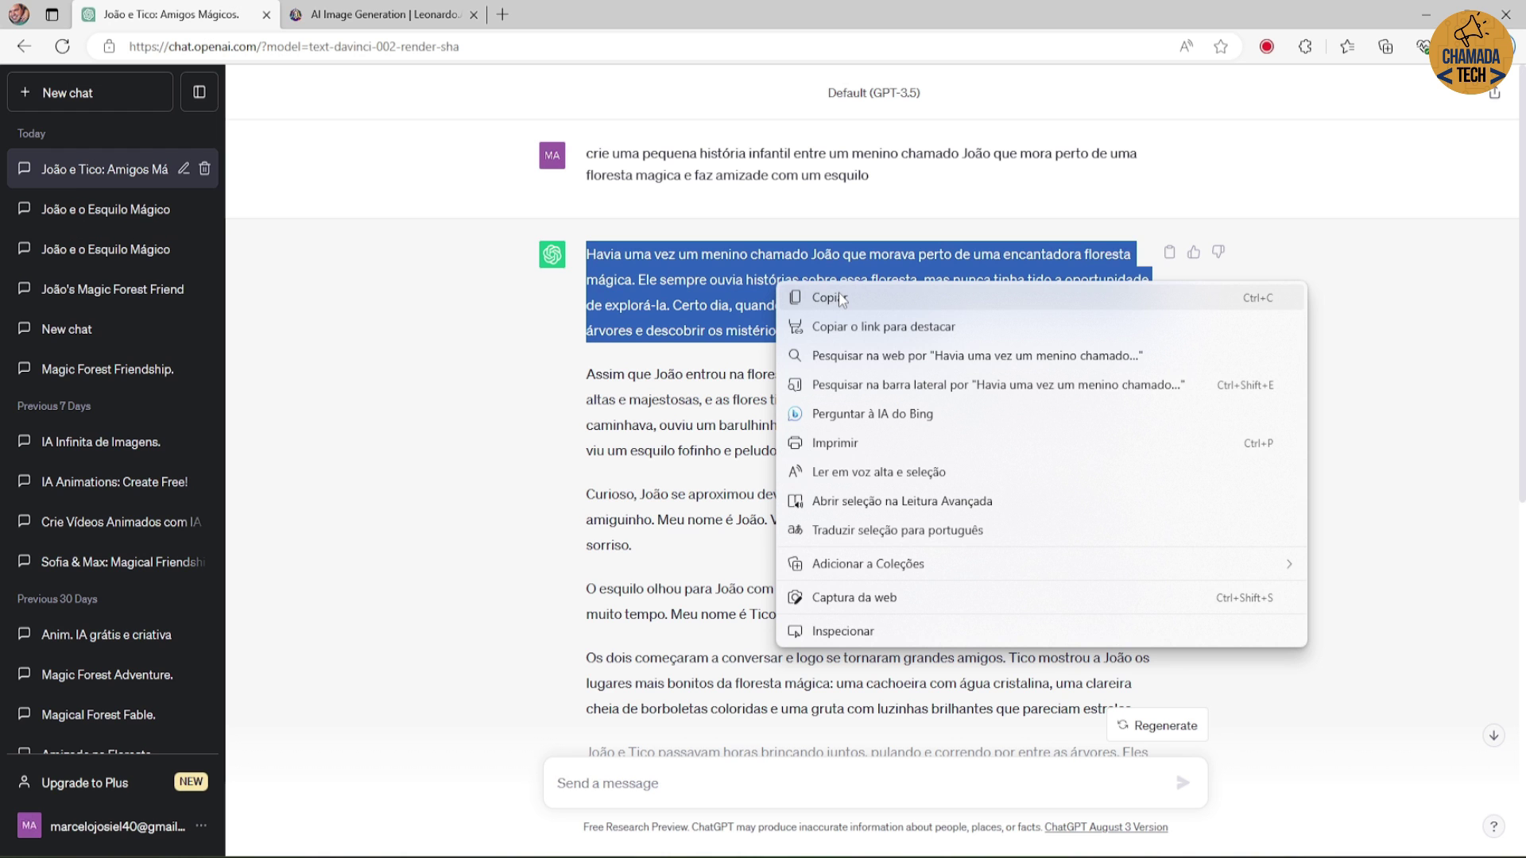
pyautogui.click(829, 298)
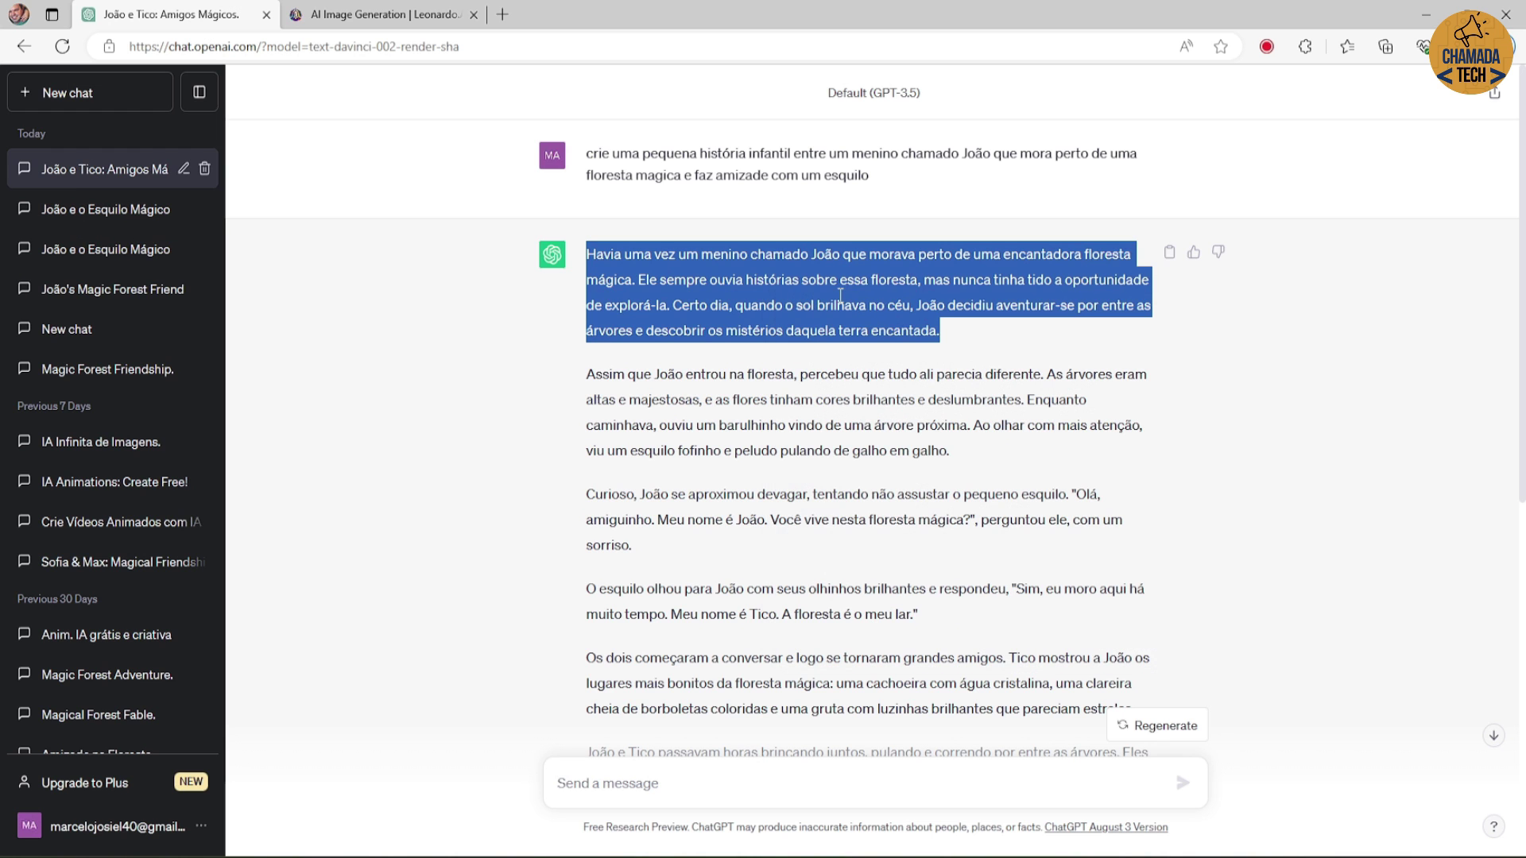
pyautogui.click(372, 16)
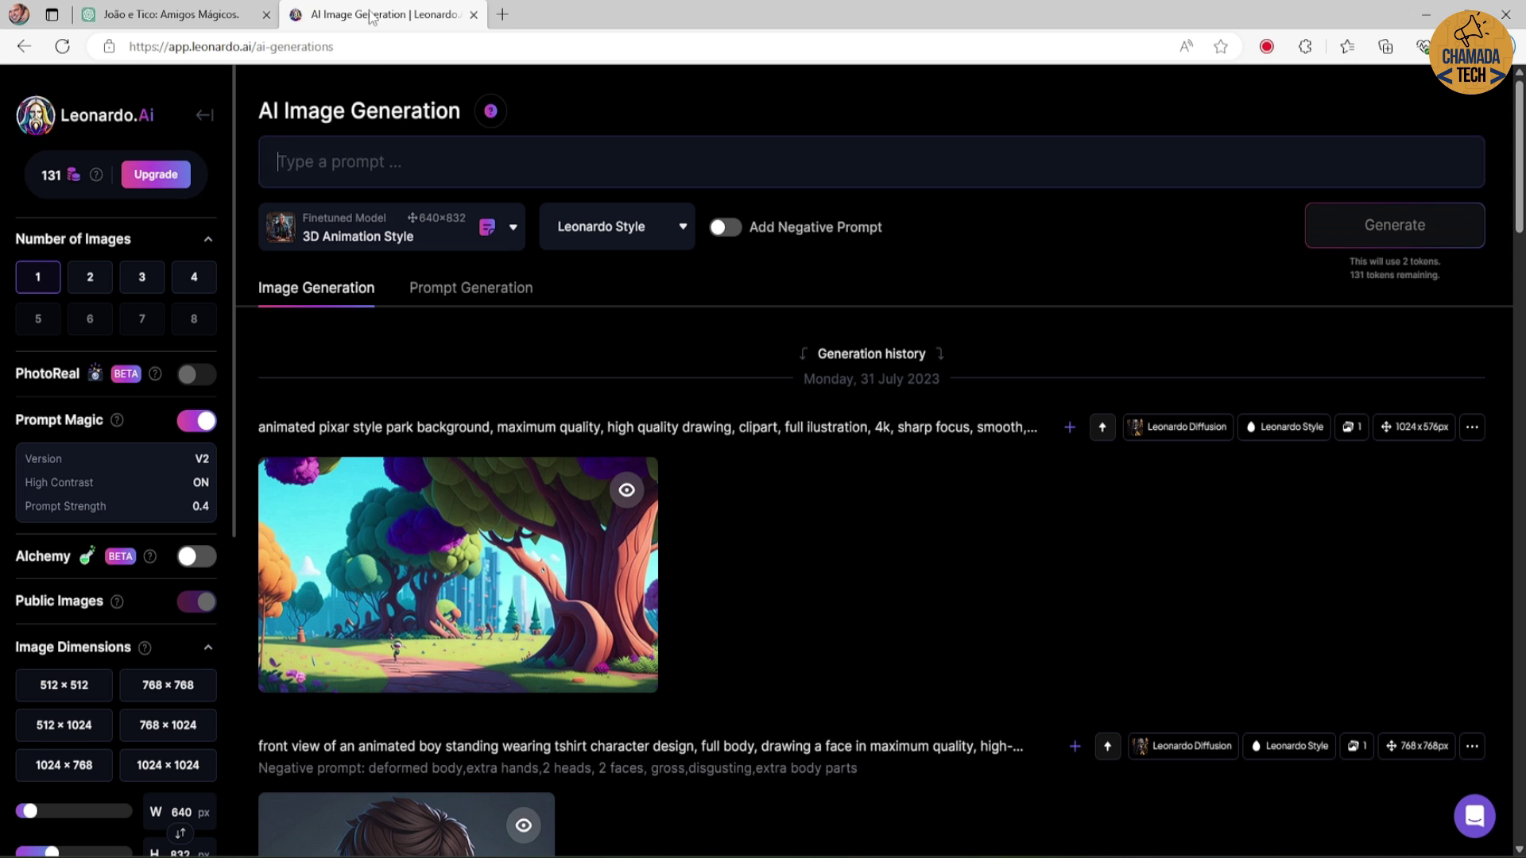
pyautogui.rightClick(315, 164)
pyautogui.click(374, 335)
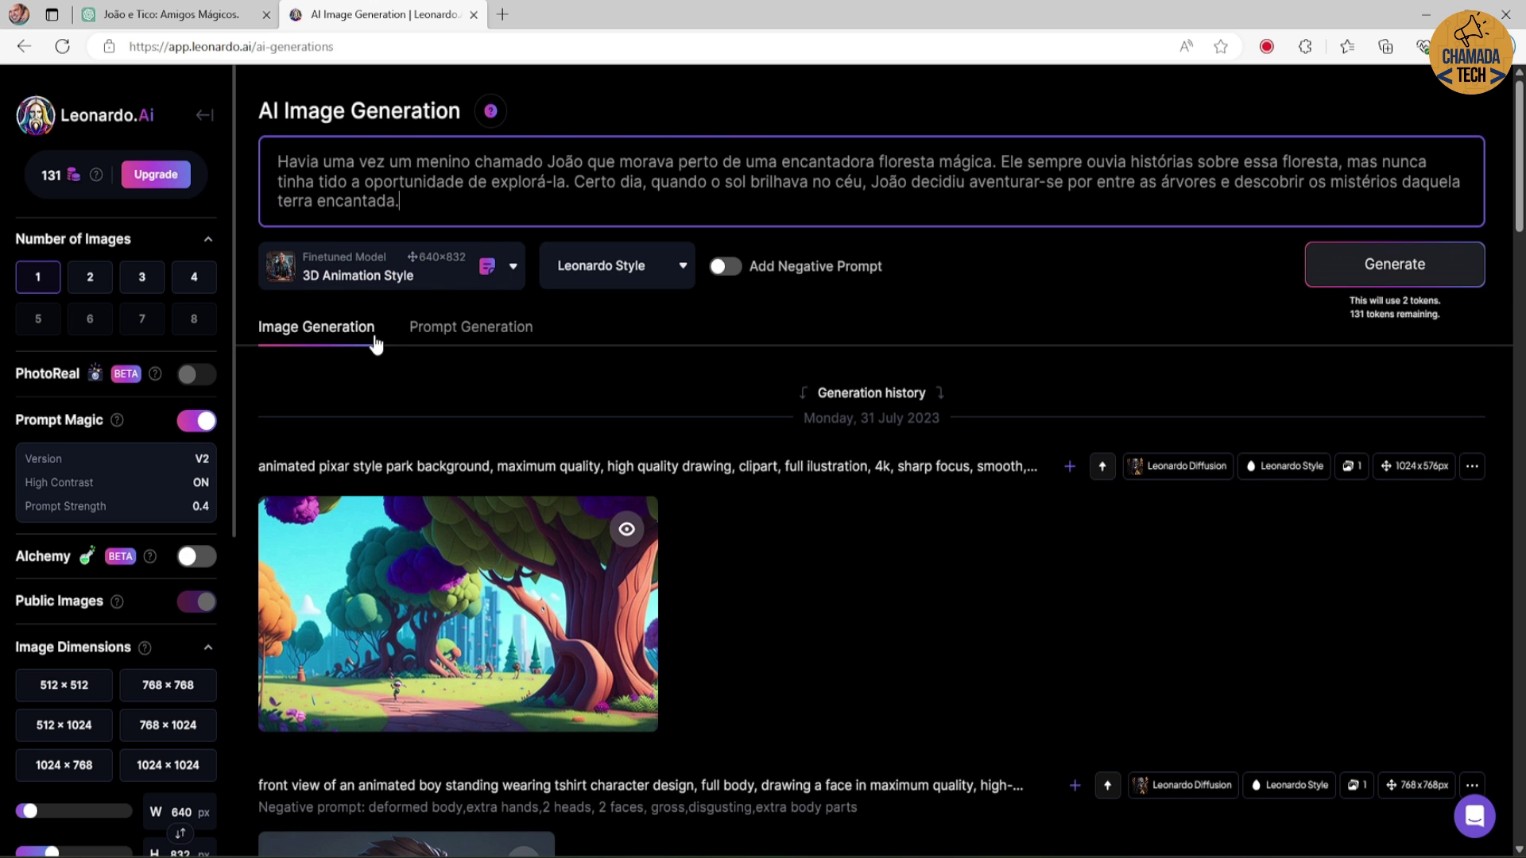
# Step: Generate four images from the prompt with dimensions of 1024 × 768
pyautogui.click(194, 279)
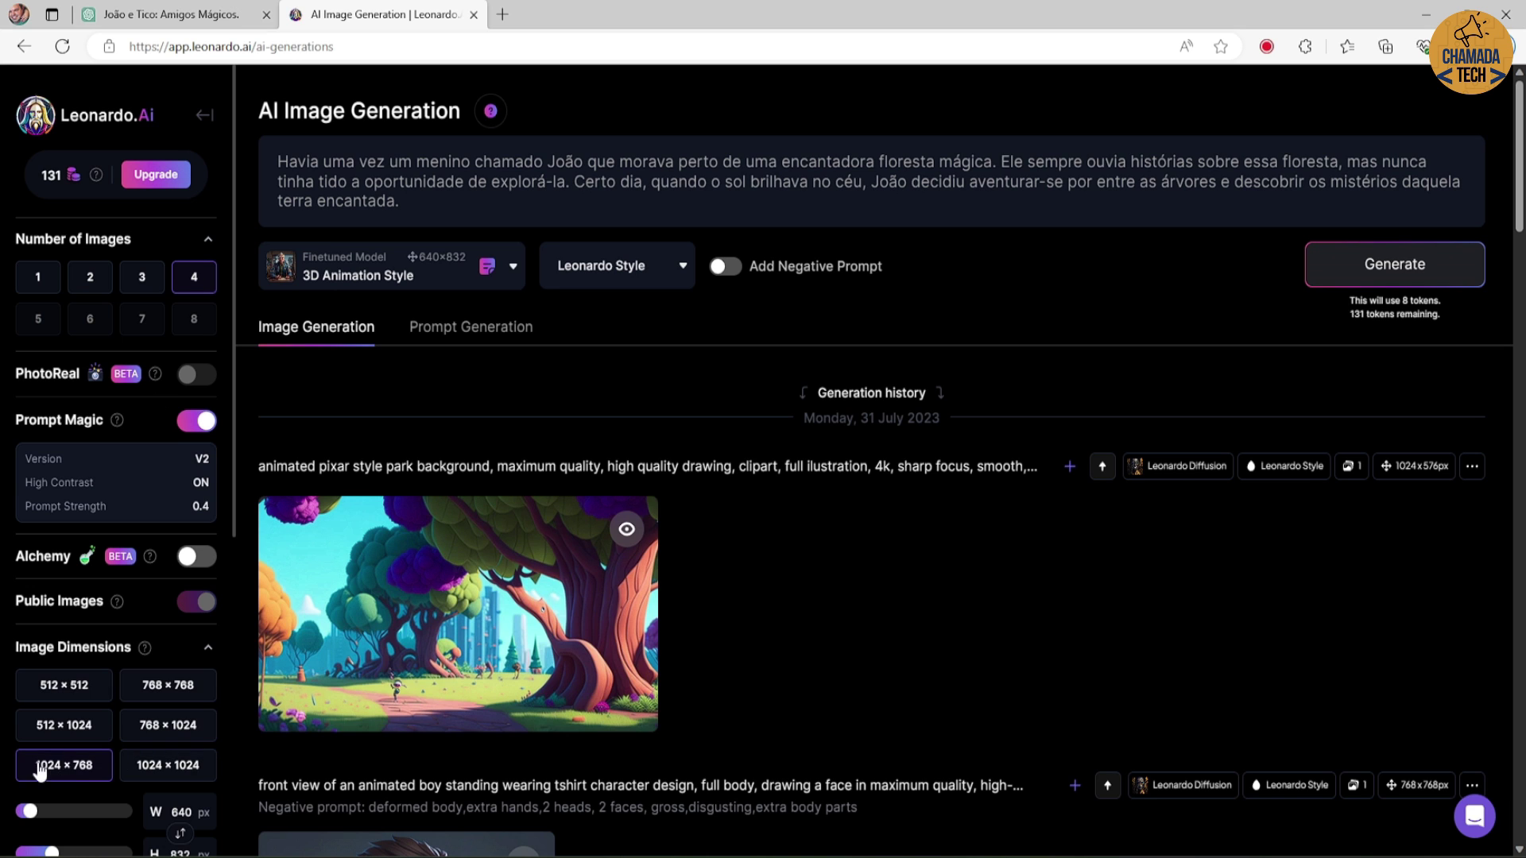
pyautogui.click(66, 776)
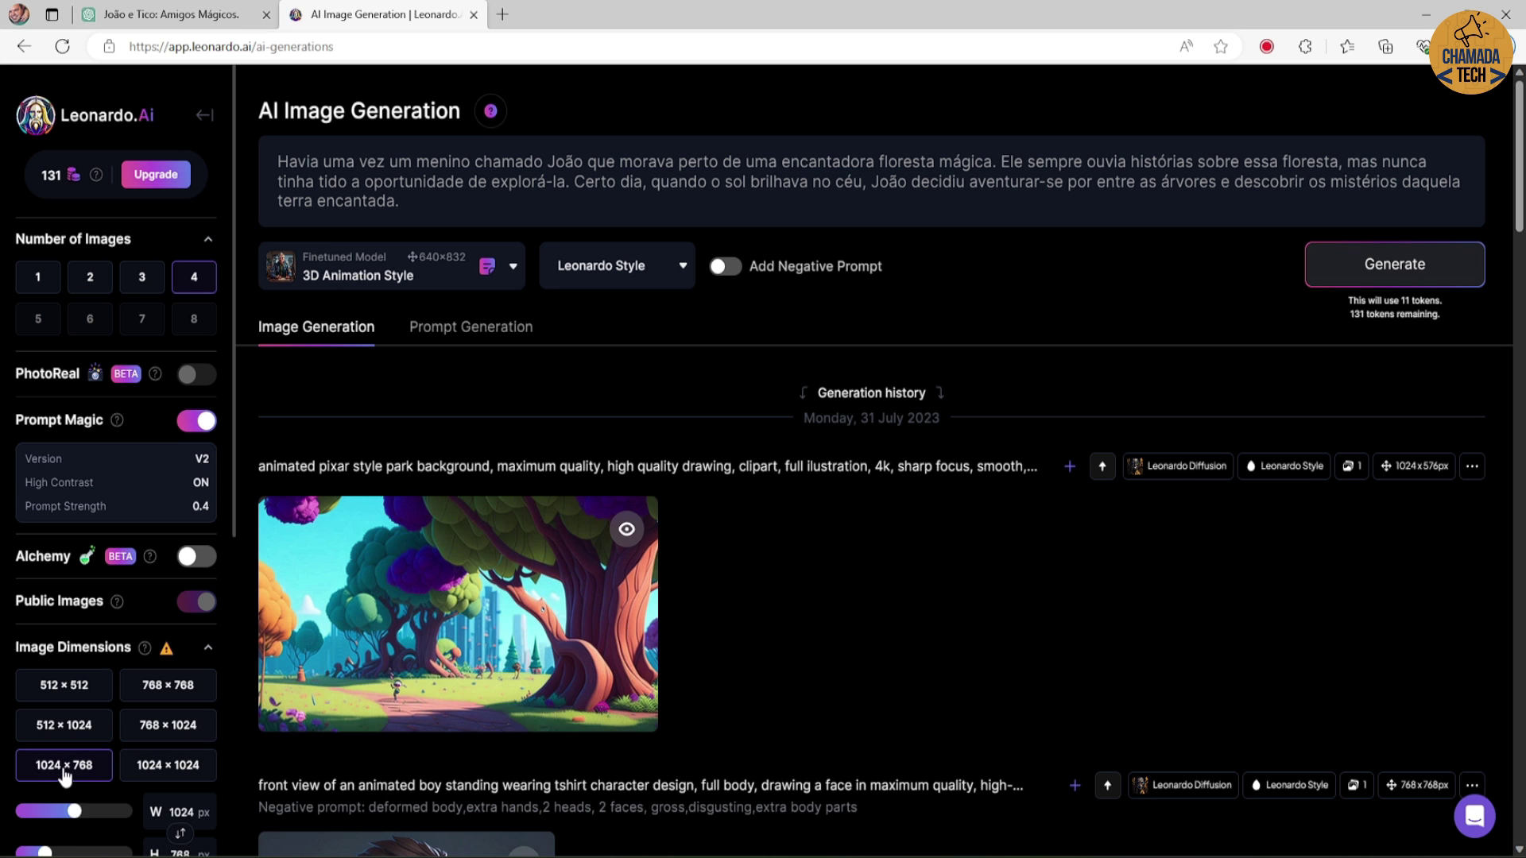
pyautogui.moveTo(442, 716)
pyautogui.click(1379, 265)
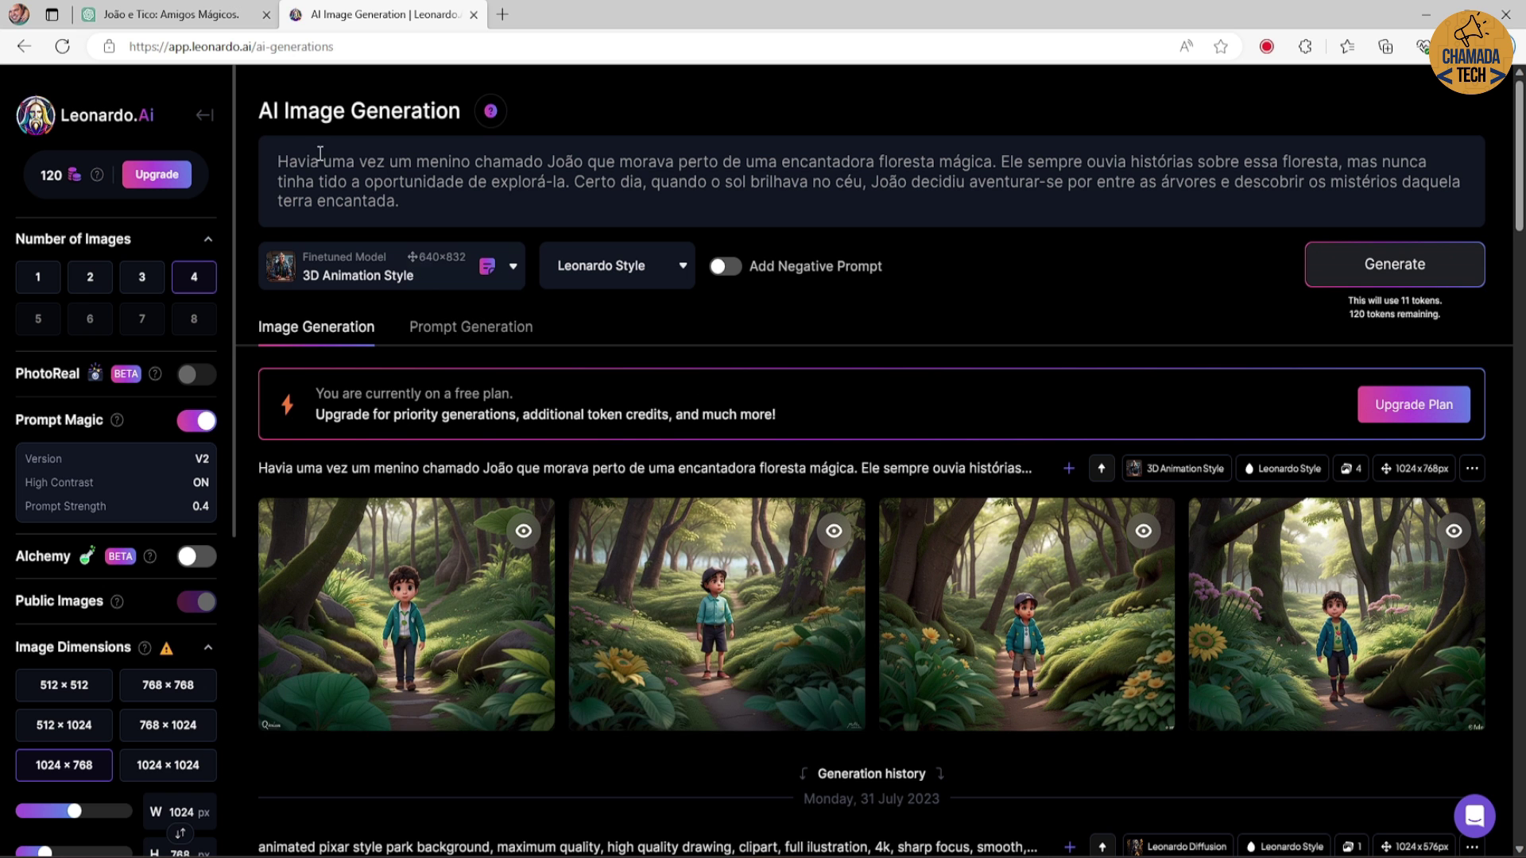
# Step: Review the remaining story paragraphs in ChatGPT and return to the generated images in Leonardo.Ai
pyautogui.click(167, 14)
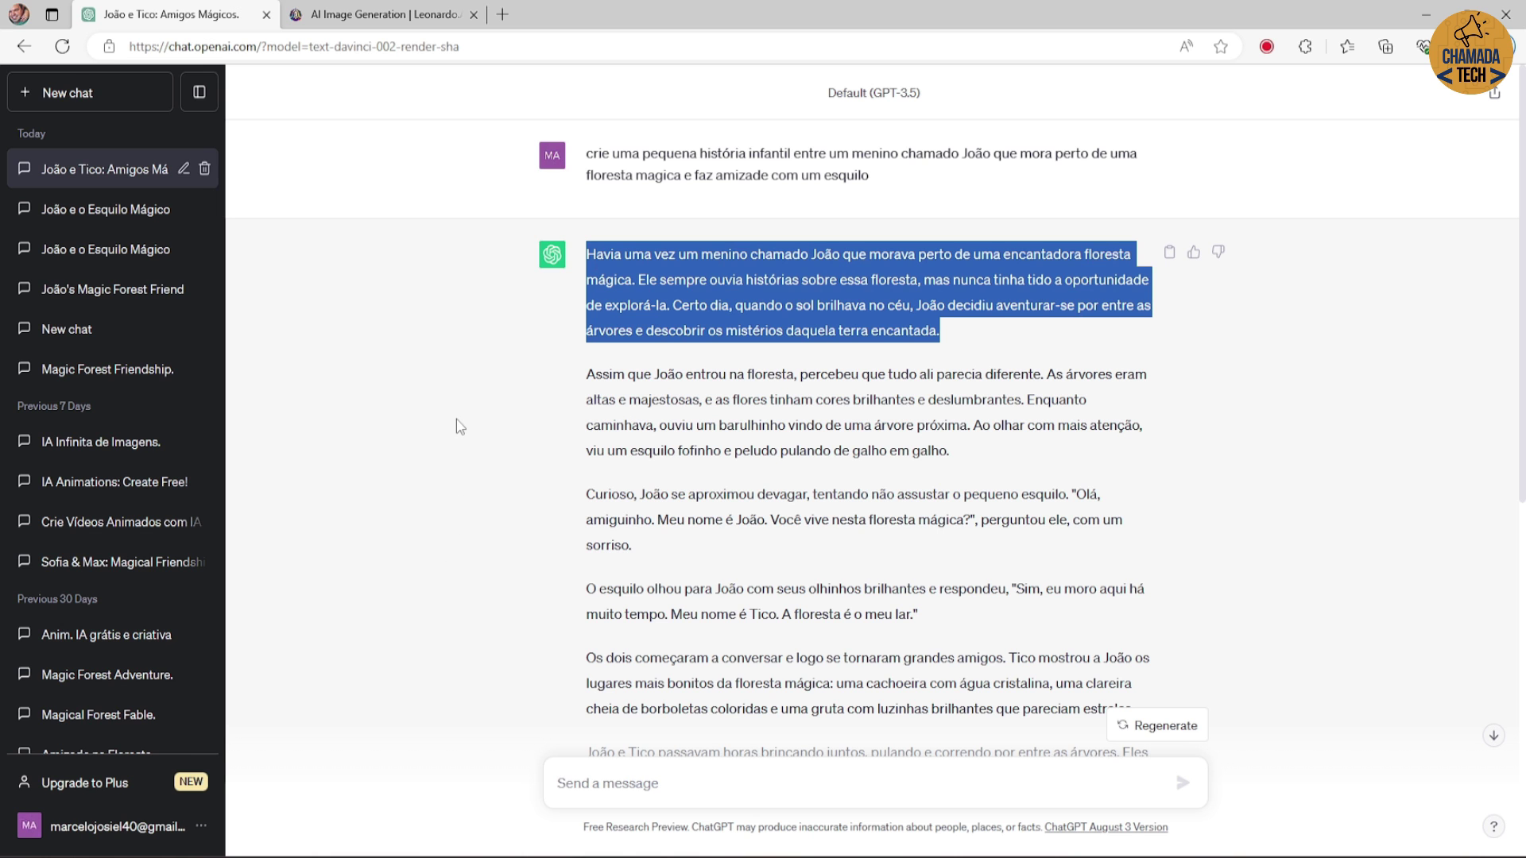
pyautogui.scroll(-8, 460, 427)
pyautogui.scroll(4, 455, 426)
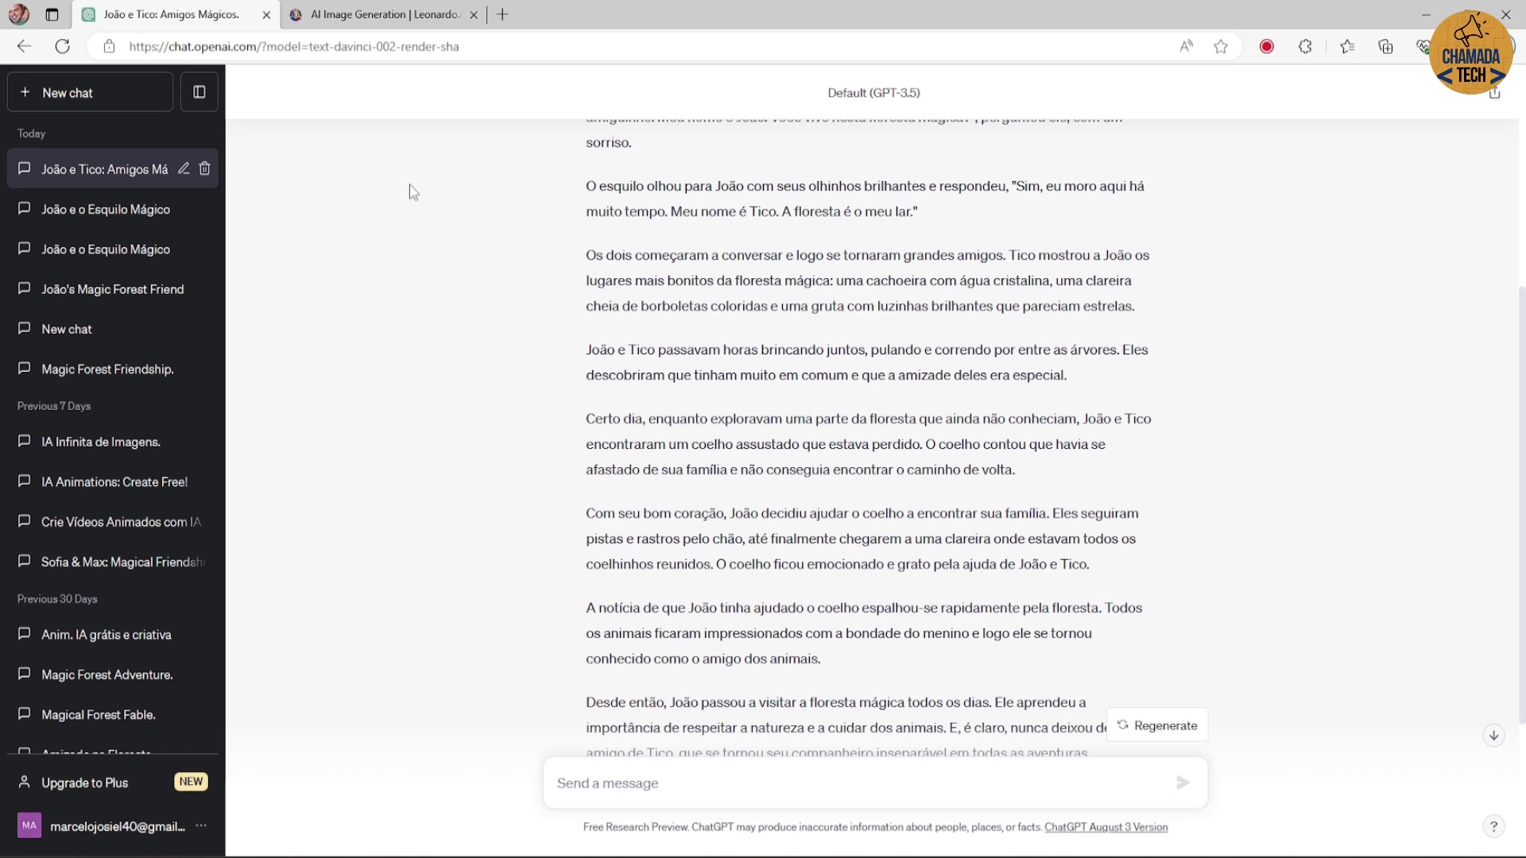
pyautogui.click(373, 14)
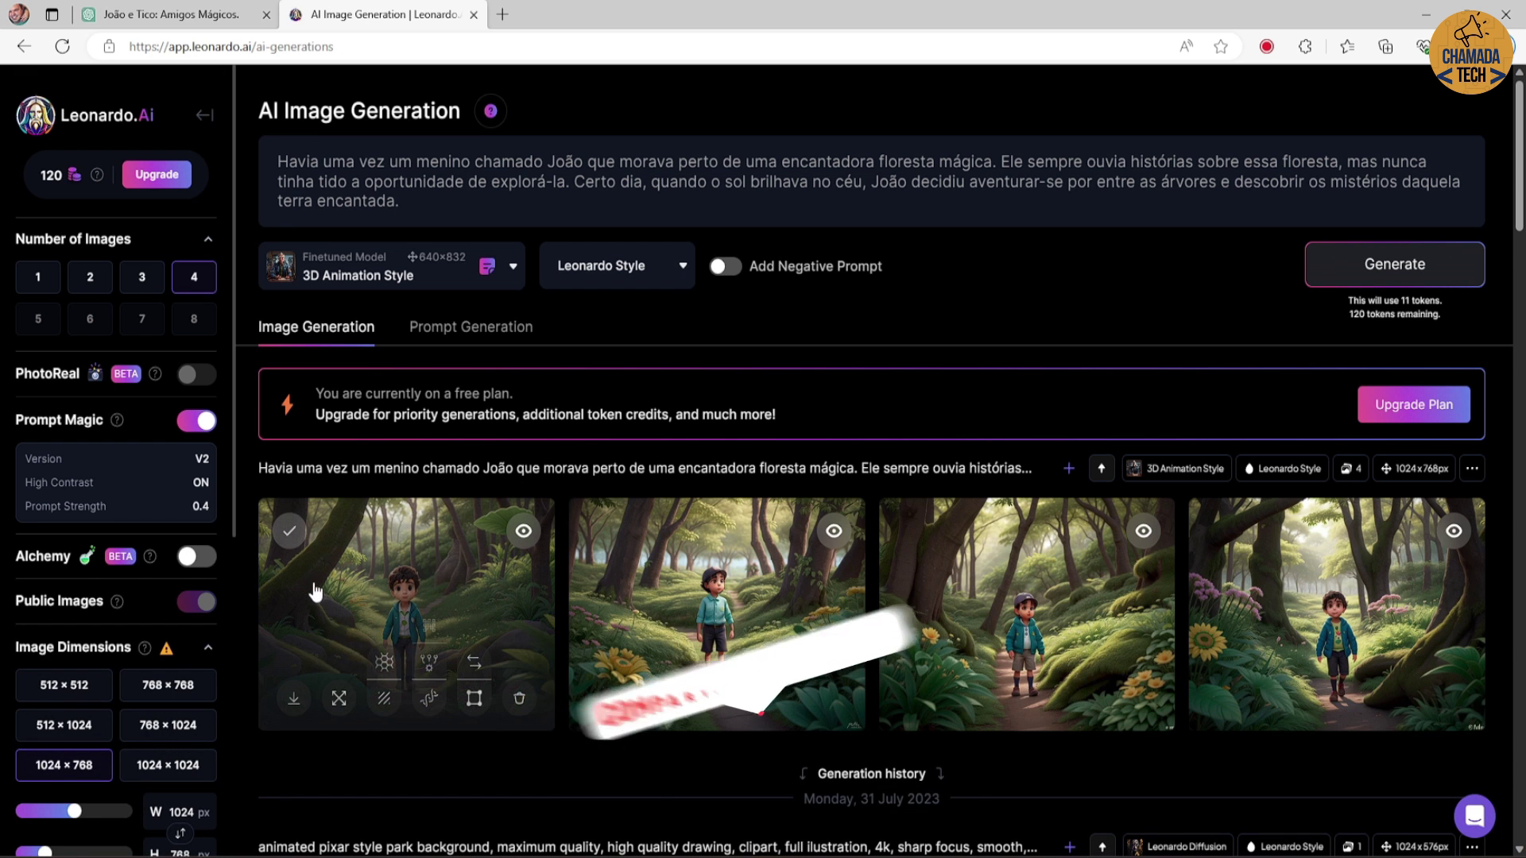
pyautogui.moveTo(404, 628)
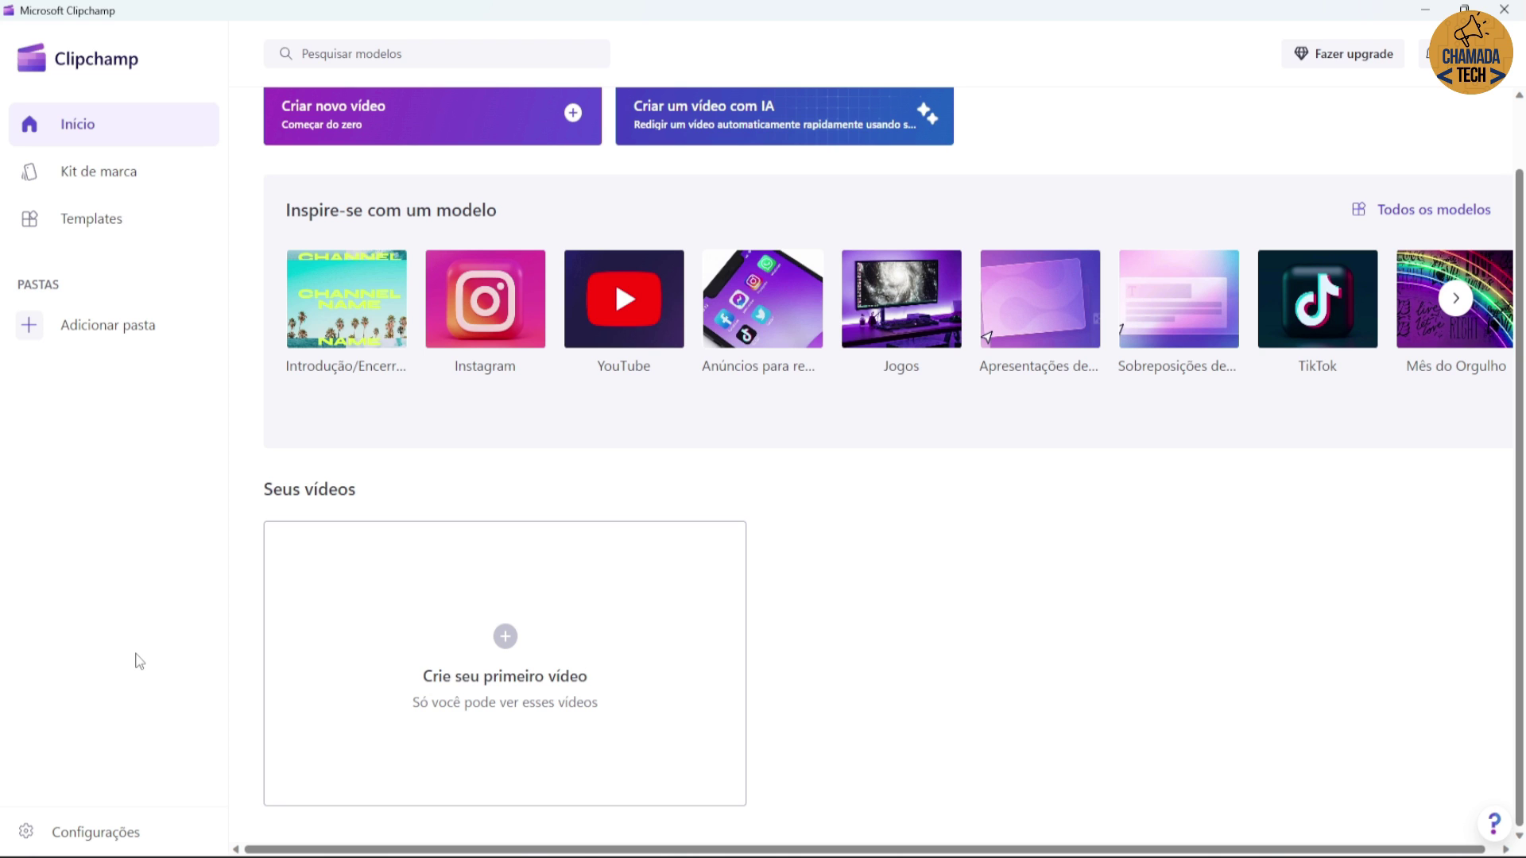
# Step: Create a new video in Microsoft Clipchamp and open the text-to-speech converter
pyautogui.click(362, 124)
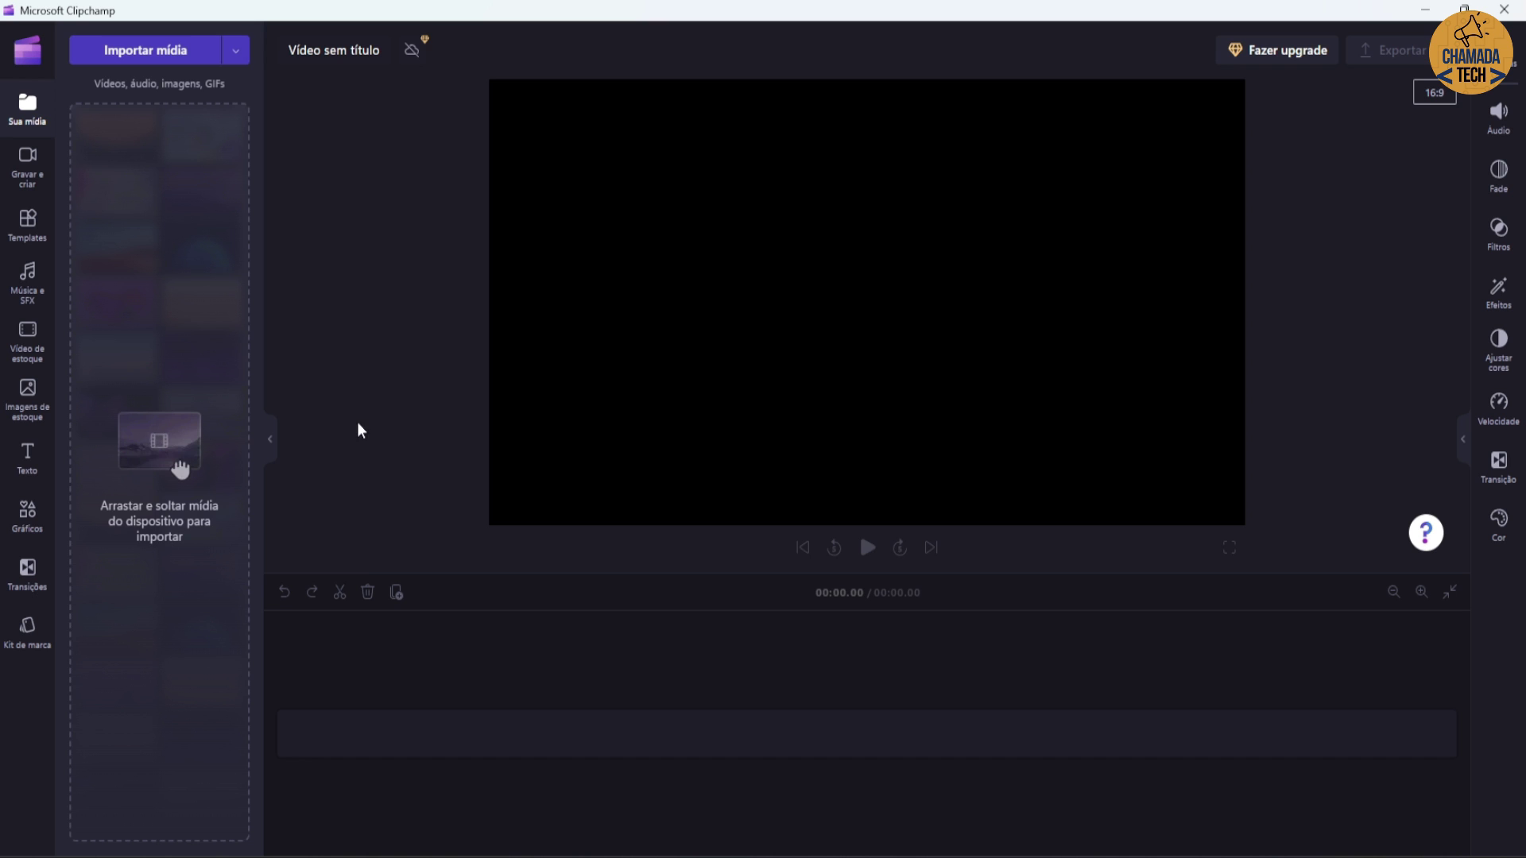
pyautogui.click(46, 181)
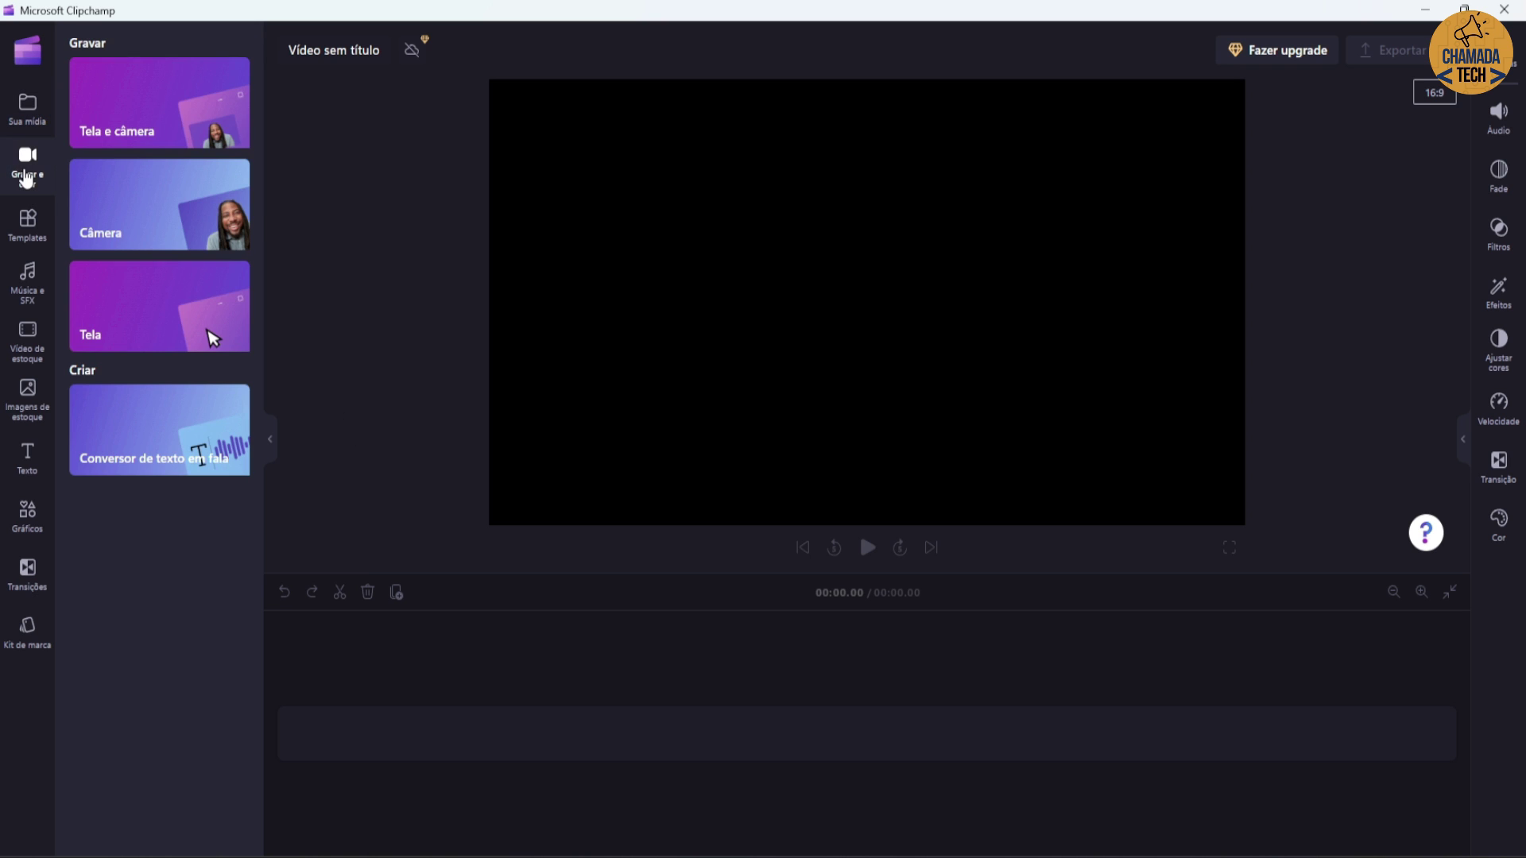
pyautogui.click(151, 463)
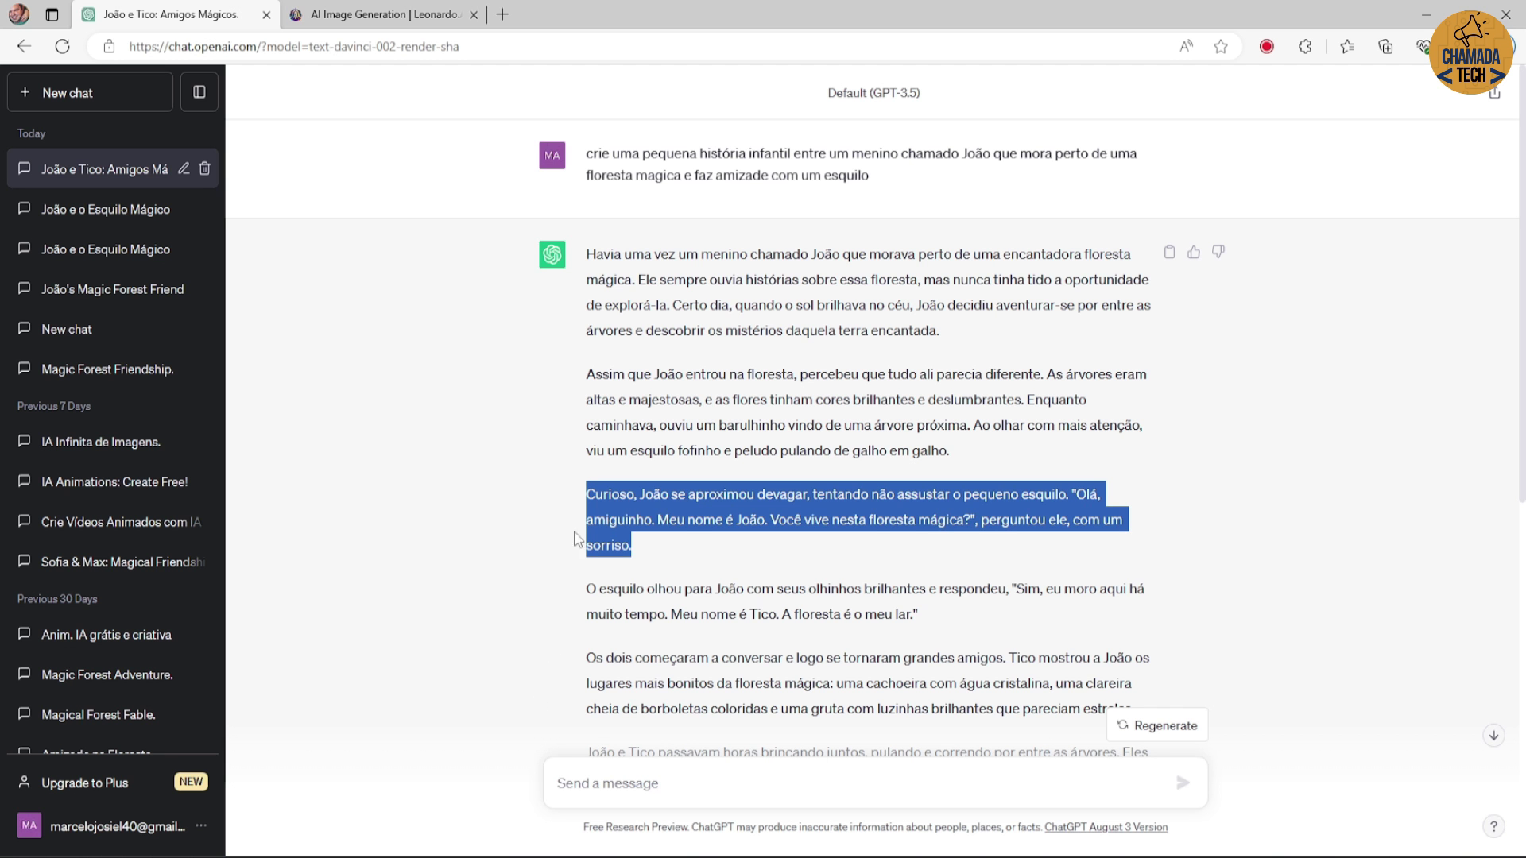
# Step: Copy the story paragraph beginning "Curioso, João se aproximou devagar" from ChatGPT into Clipchamp's text-to-speech converter
pyautogui.rightClick(679, 507)
pyautogui.click(751, 159)
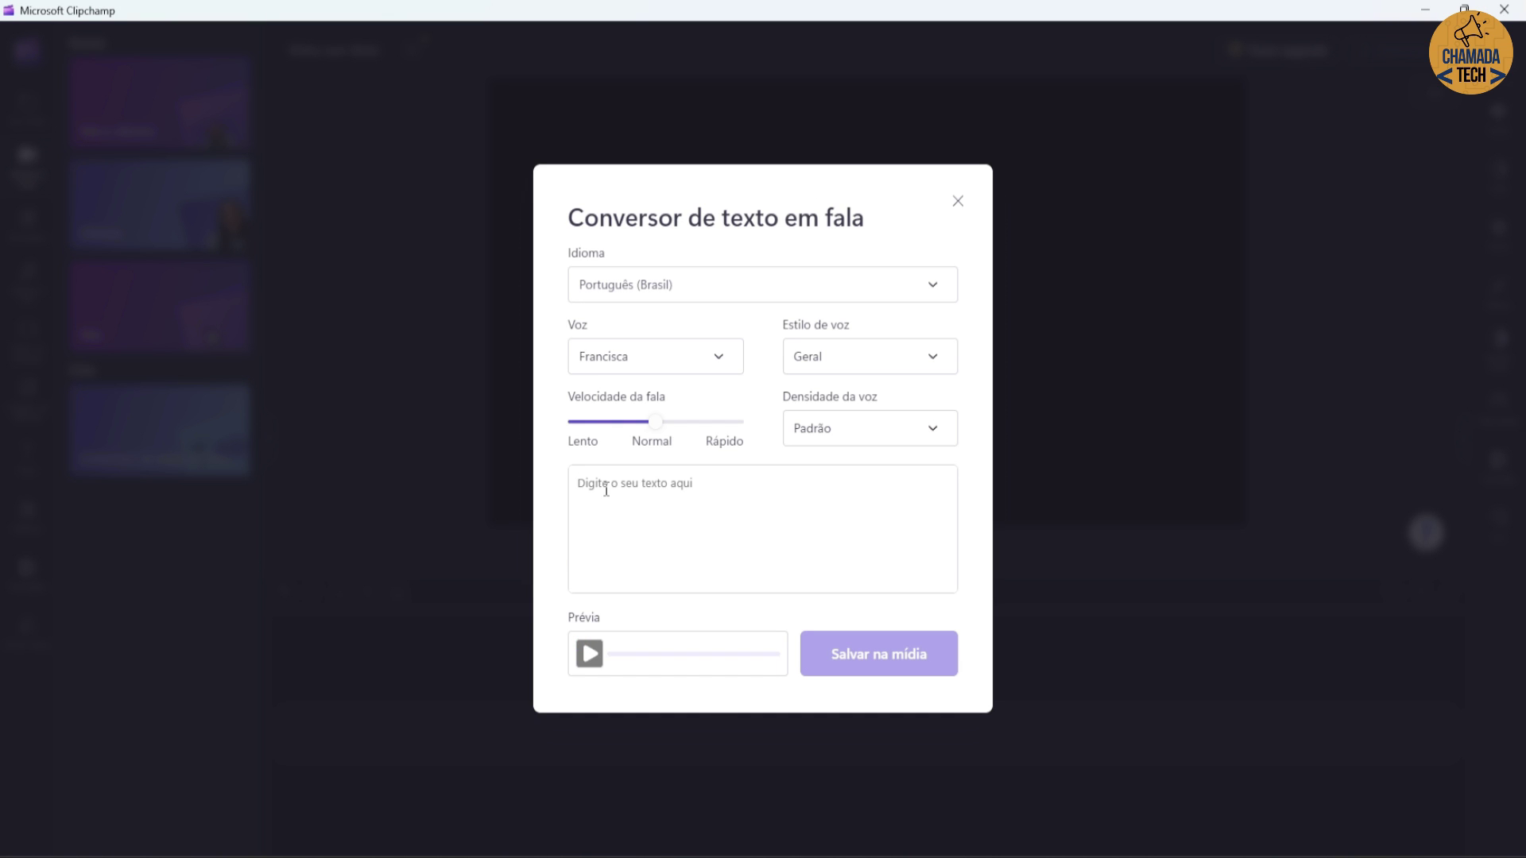
pyautogui.write('Curioso, João se aproximou devagar, tentando não assustar o pequeno esquilo. "Olá, amiguinho. Meu nome é João. Você vive nesta floresta mágica?", perguntou ele, com um sorriso.')
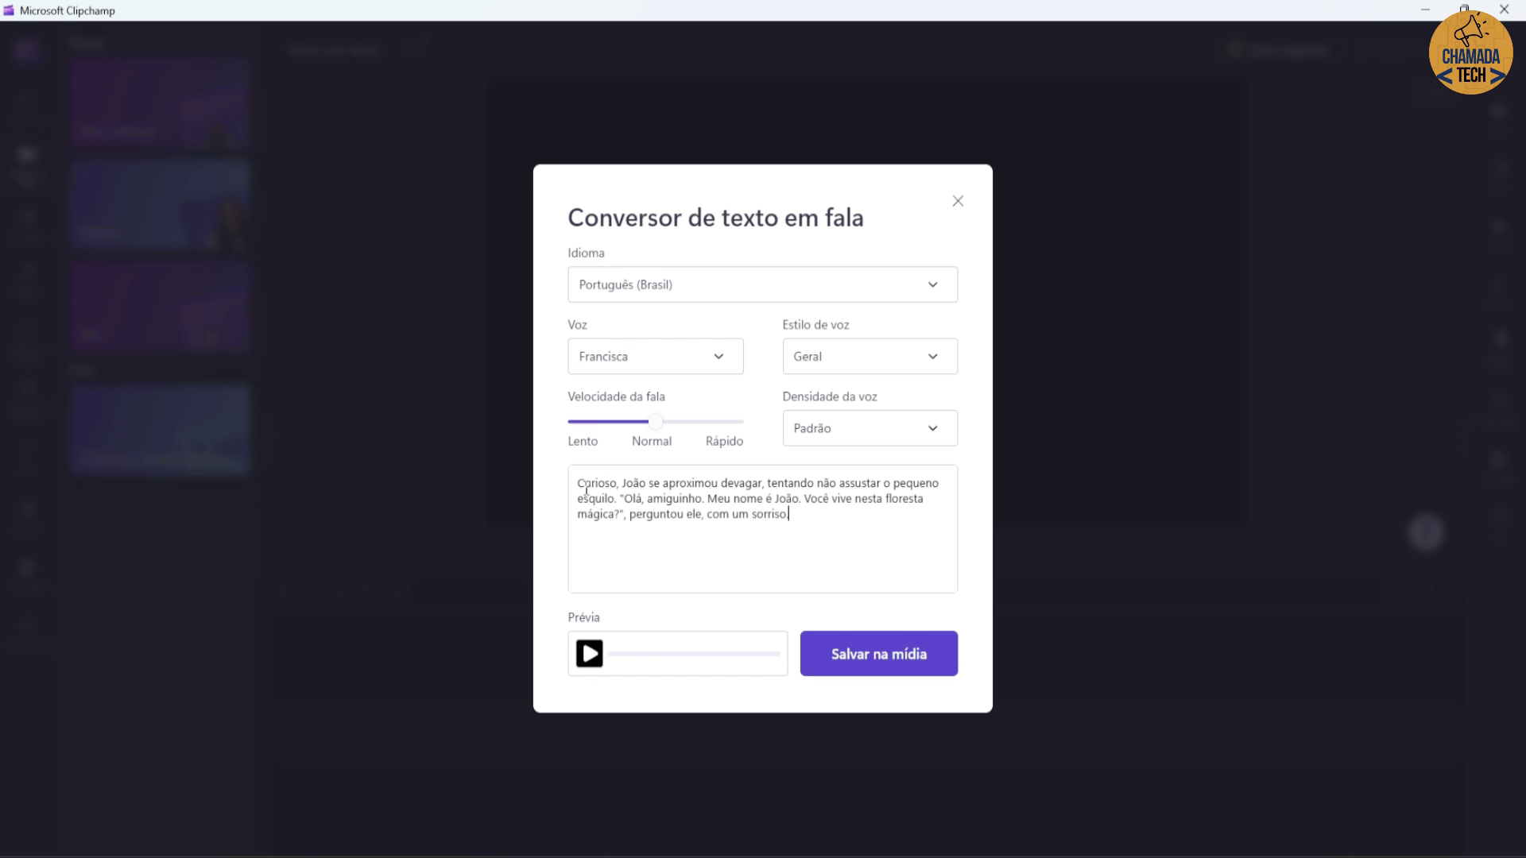
# Step: Set the narration voice to Fabio and play the speech preview
pyautogui.click(718, 357)
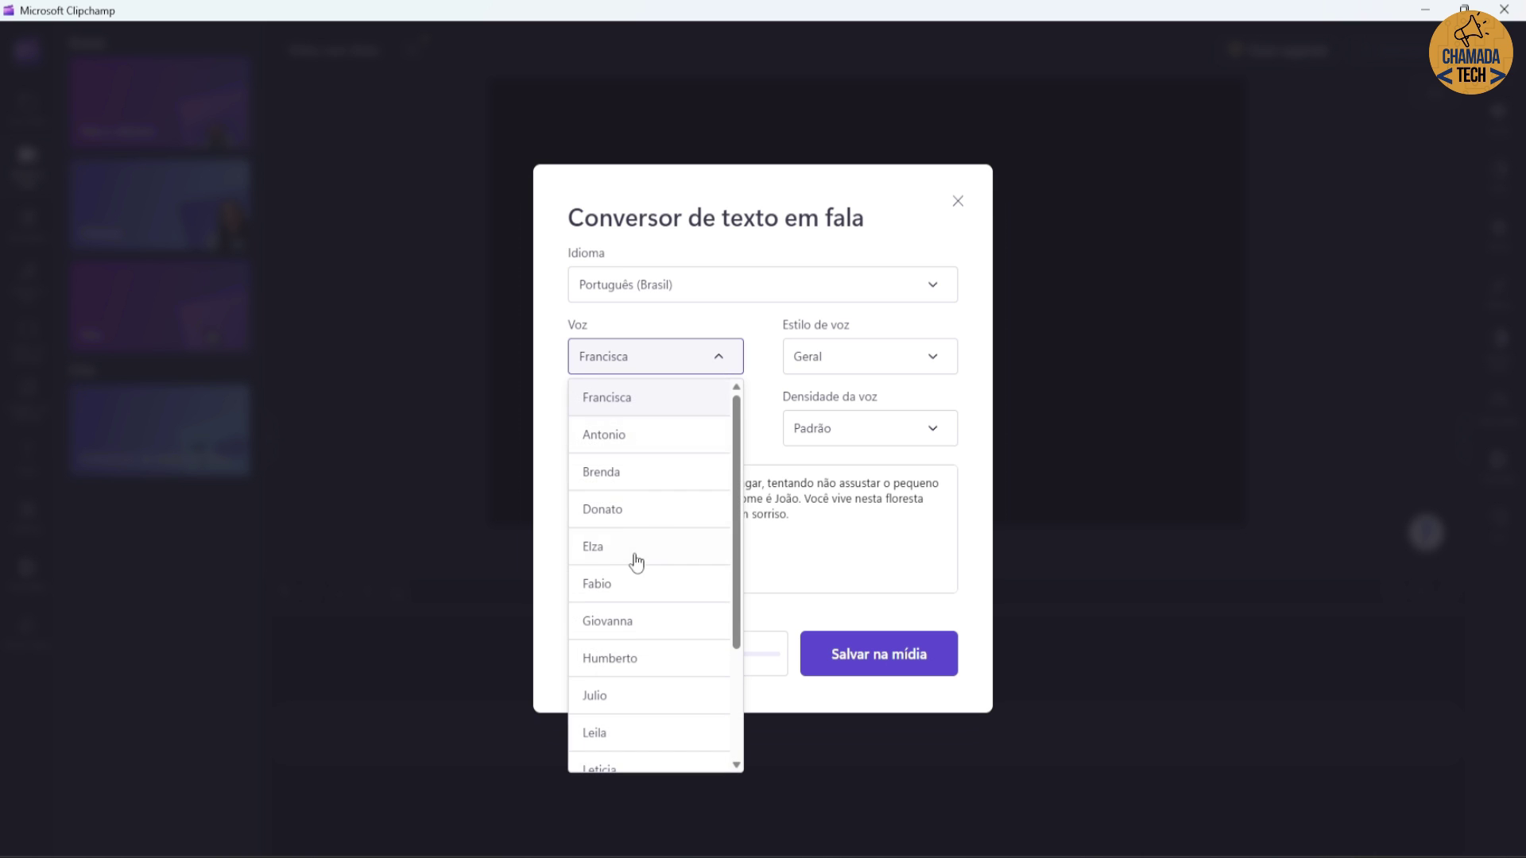
pyautogui.click(605, 585)
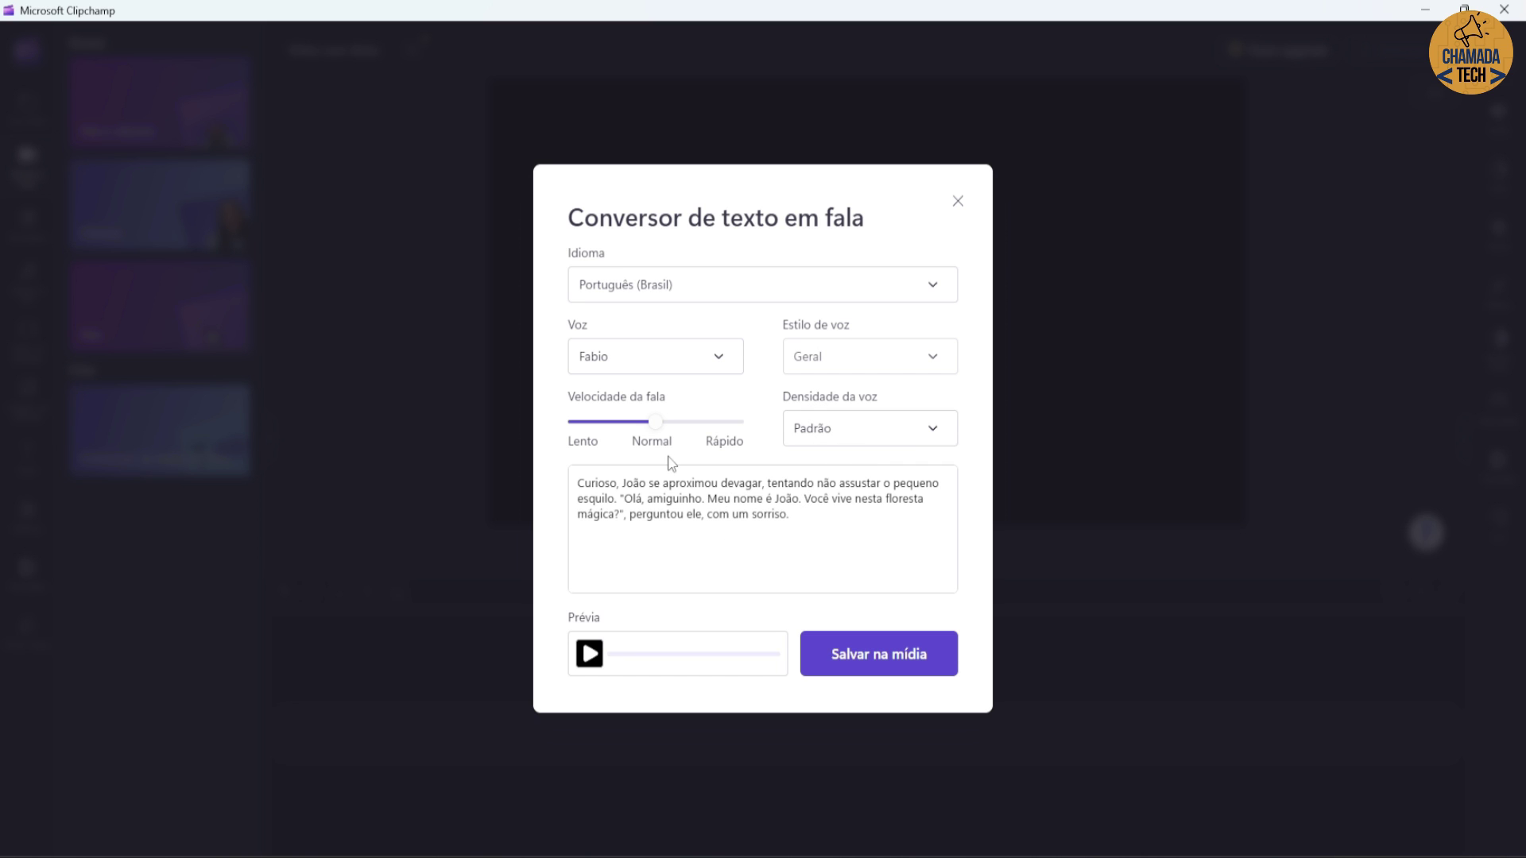
pyautogui.click(588, 658)
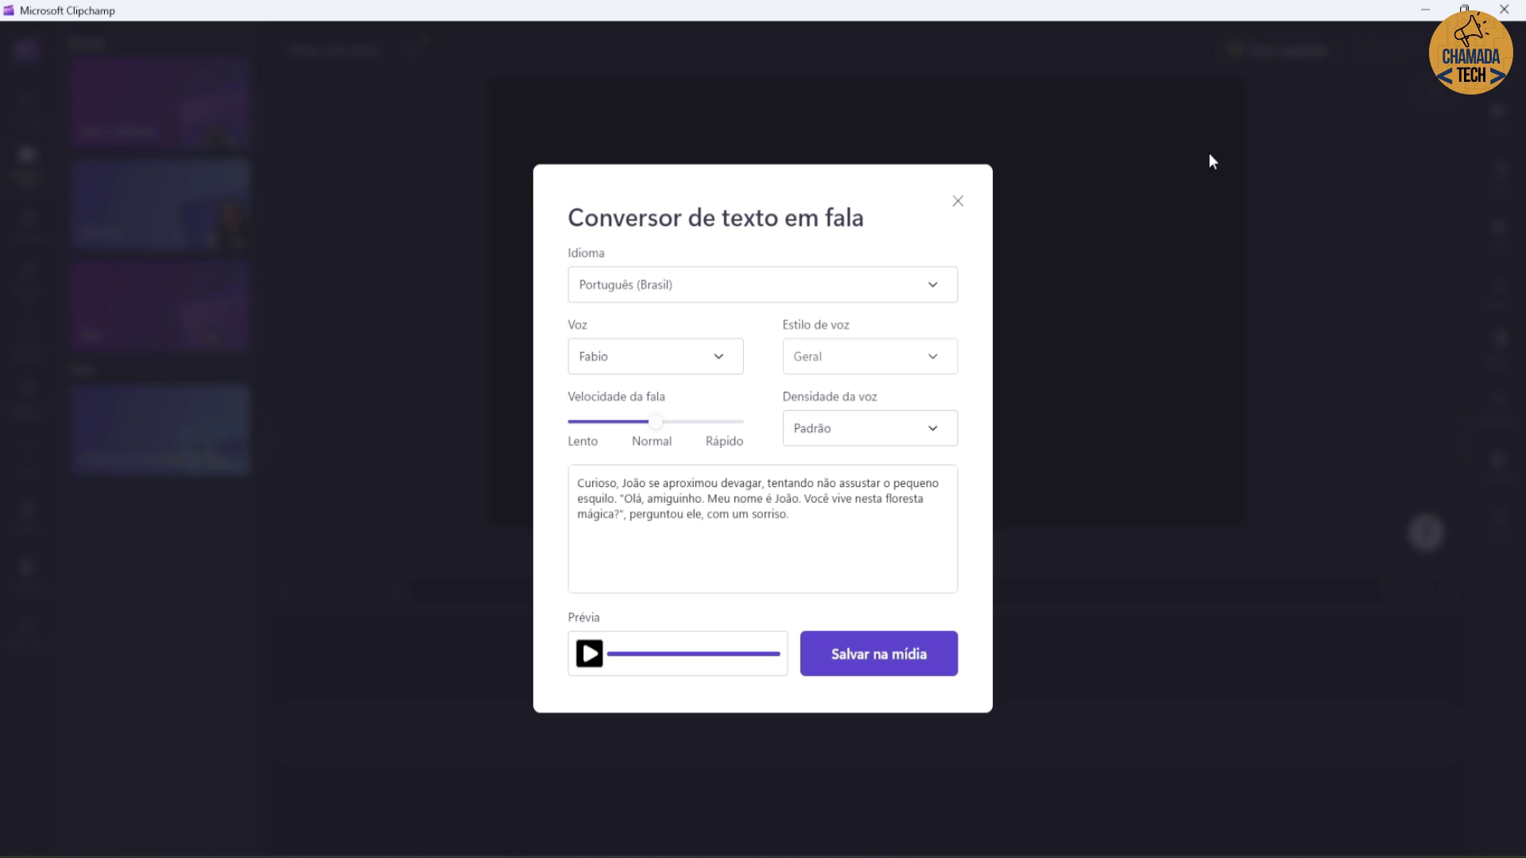
# Step: Start a Chrome Audio Capture recording on the ChatGPT browser tab and play the narration preview in Clipchamp
pyautogui.click(1427, 10)
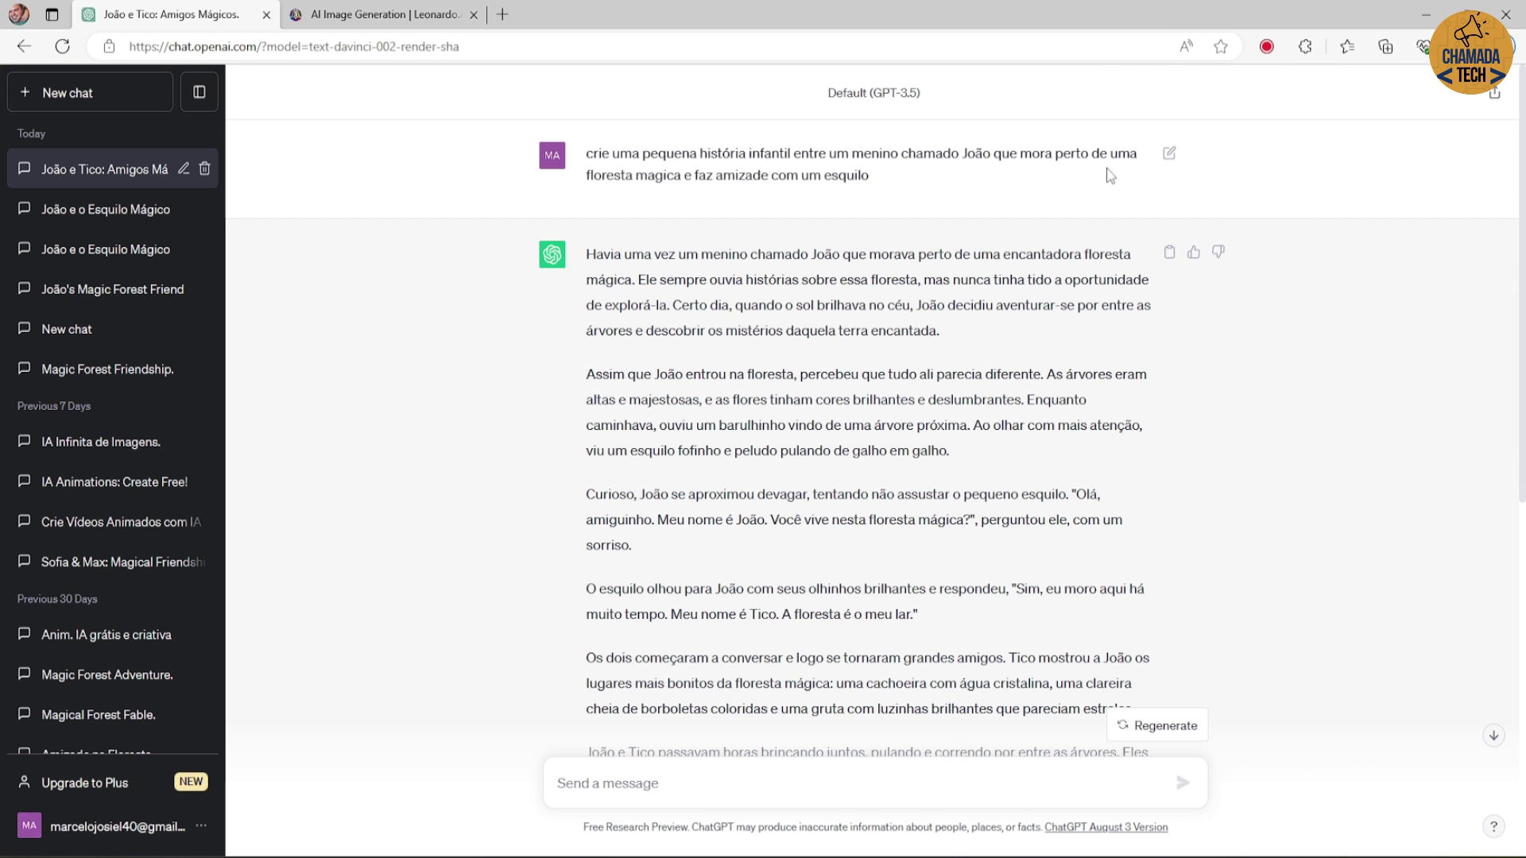
pyautogui.click(1267, 48)
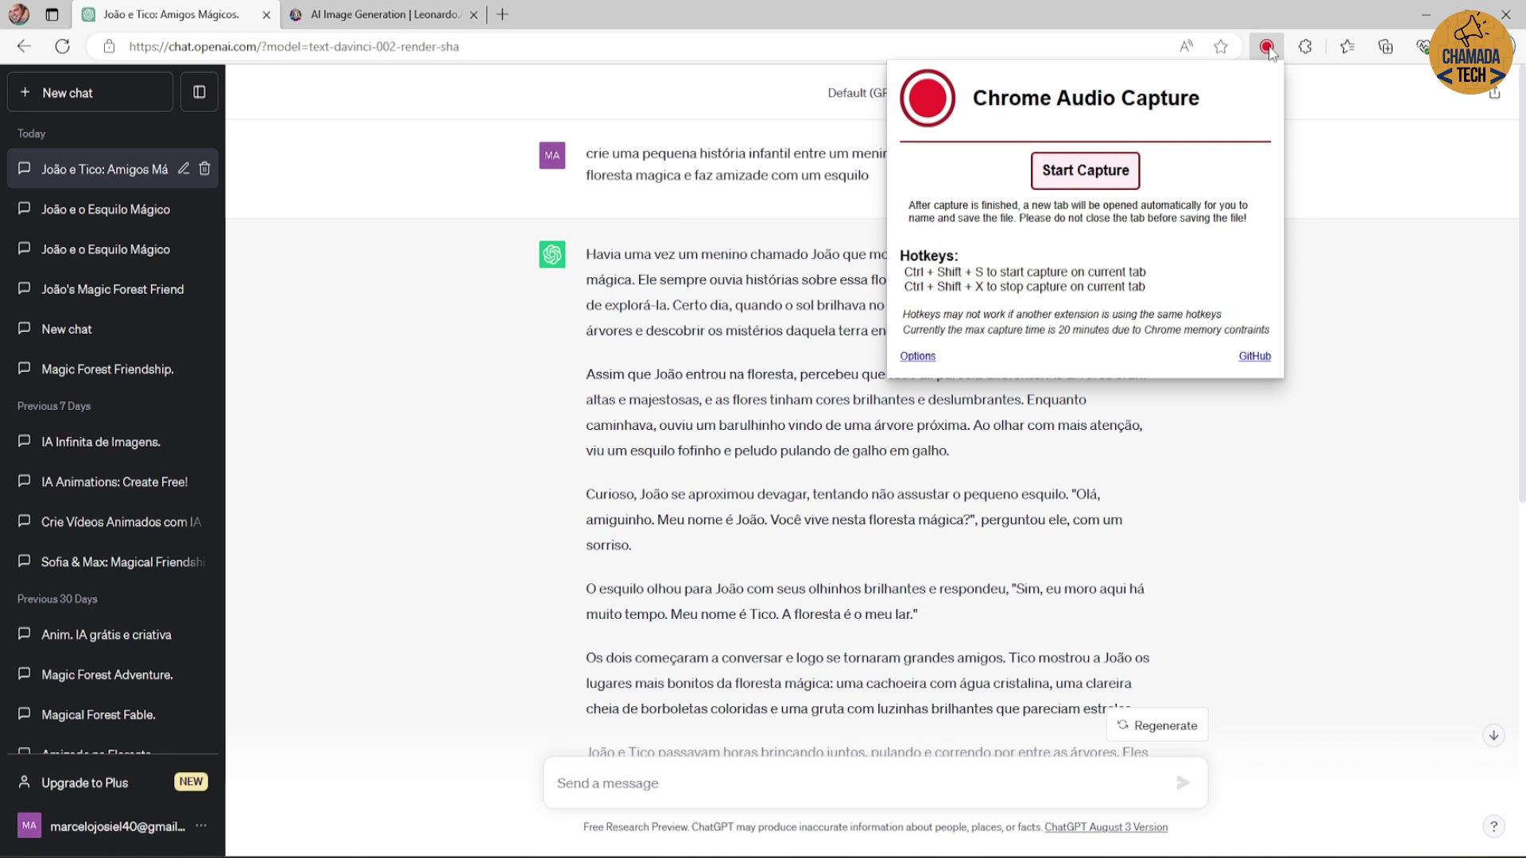
pyautogui.click(1086, 184)
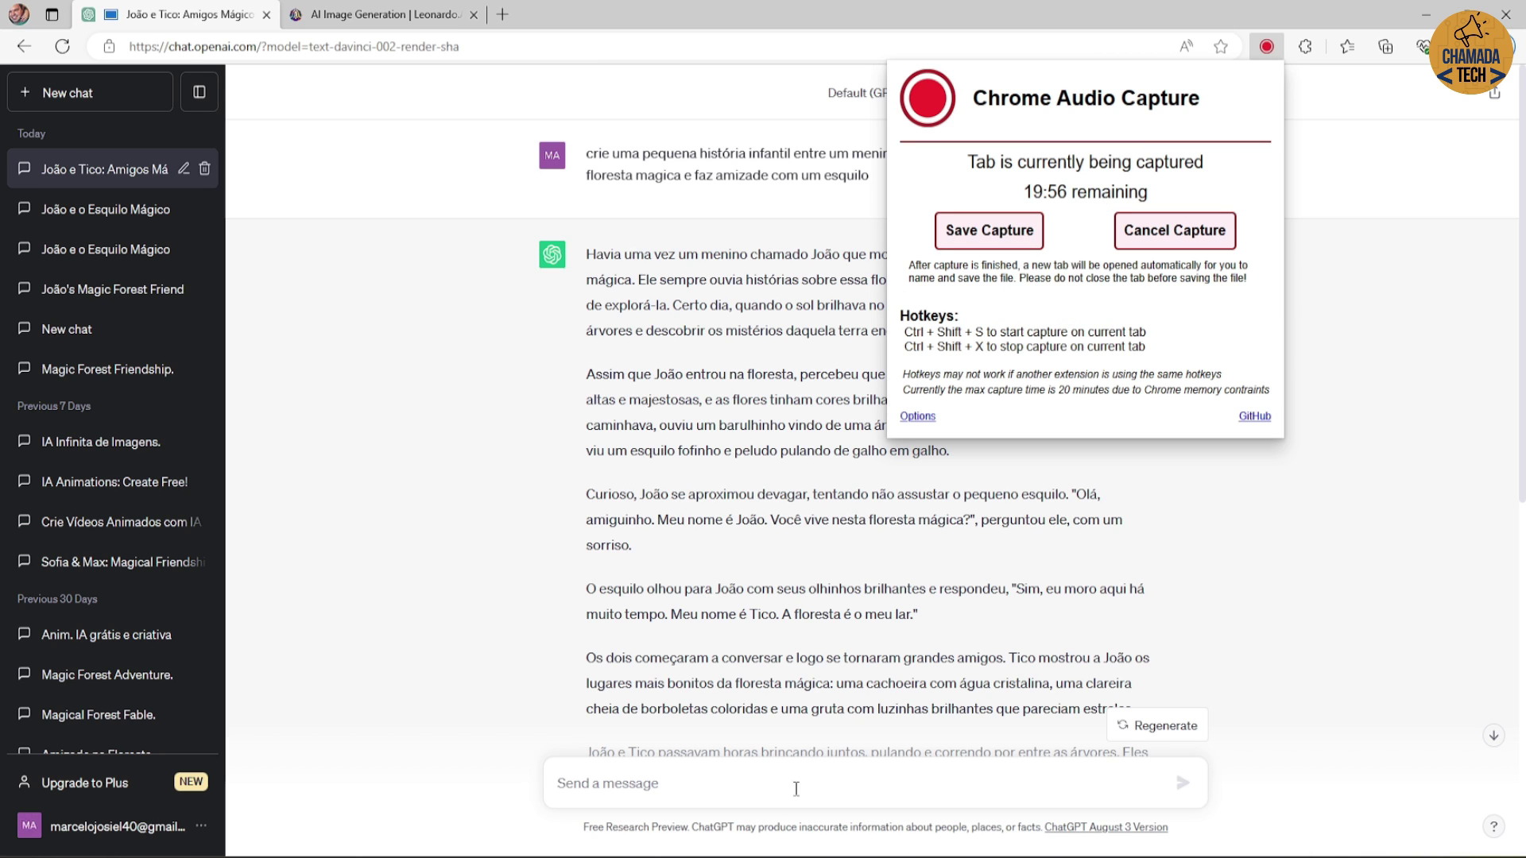
pyautogui.hotkey('alt', 'Tab')
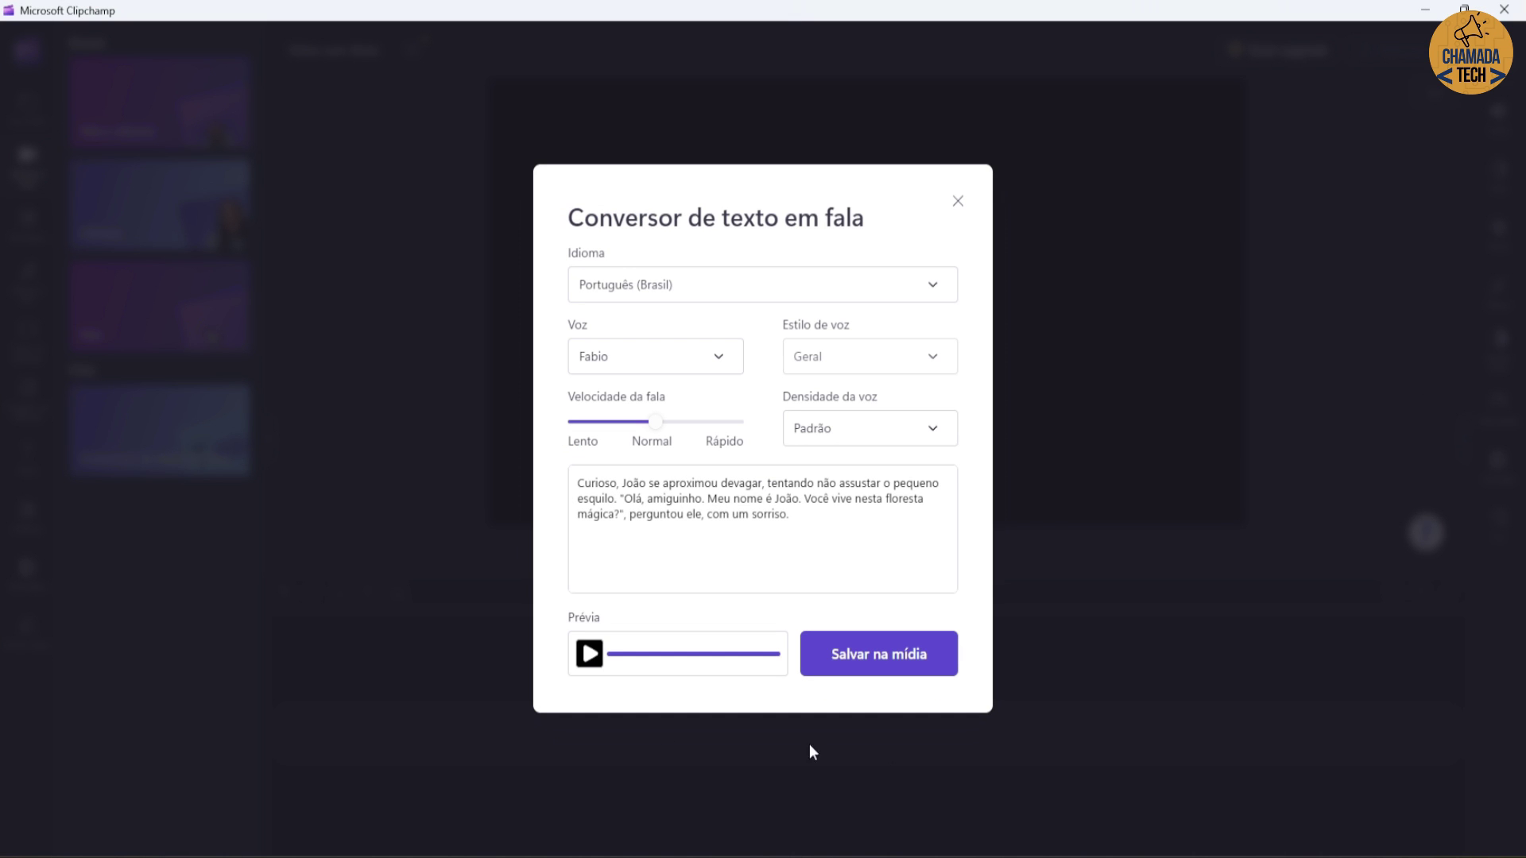
pyautogui.click(589, 653)
# Step: Stop the audio capture and save it in Documents as the MP3 file "Fri Aug 04 2023"
pyautogui.click(1425, 14)
pyautogui.click(1267, 46)
pyautogui.click(988, 230)
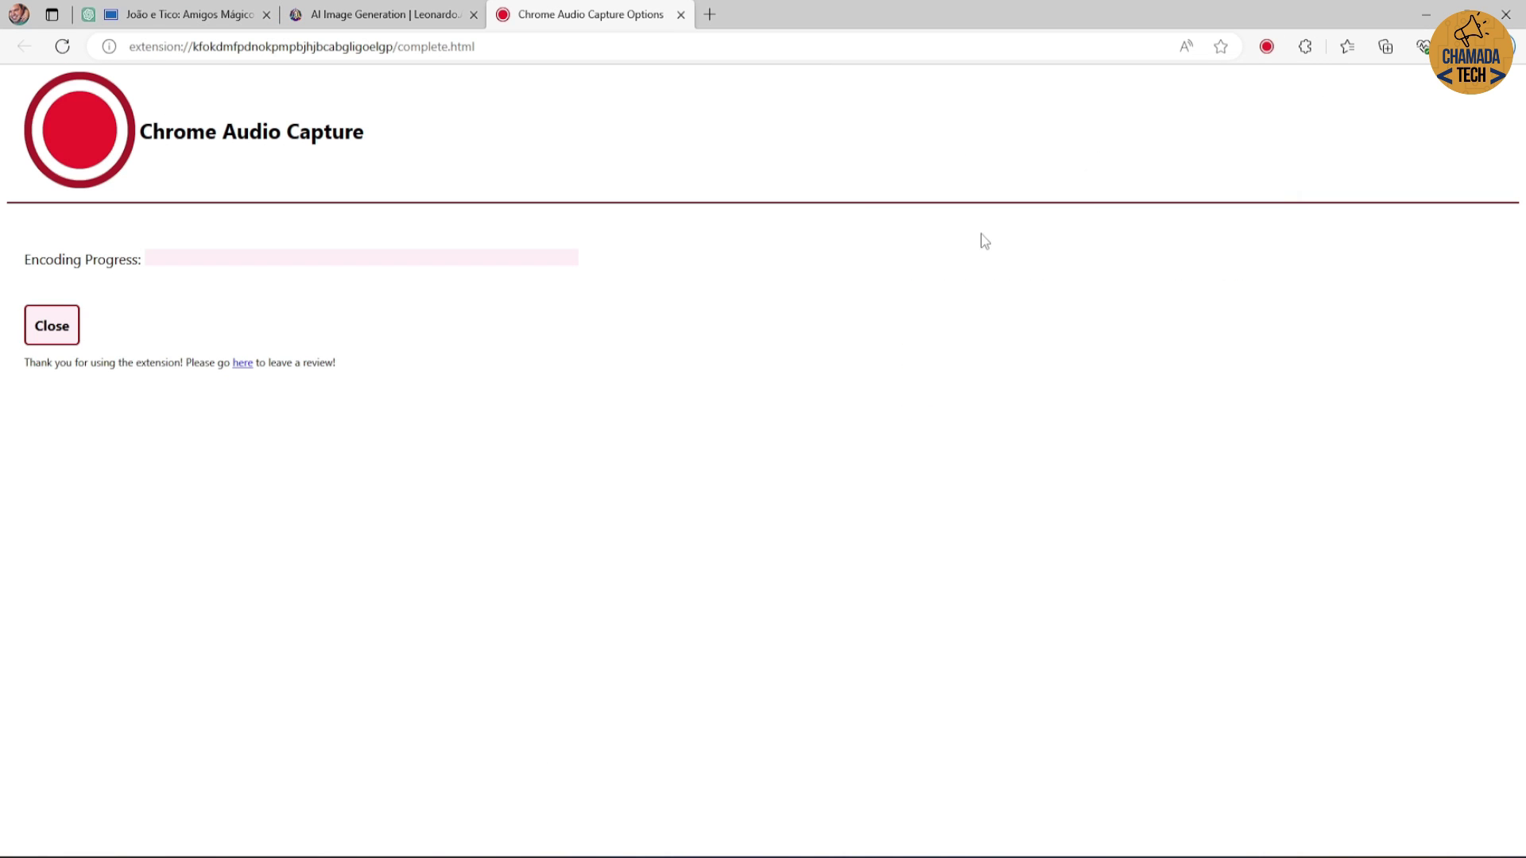
pyautogui.click(86, 359)
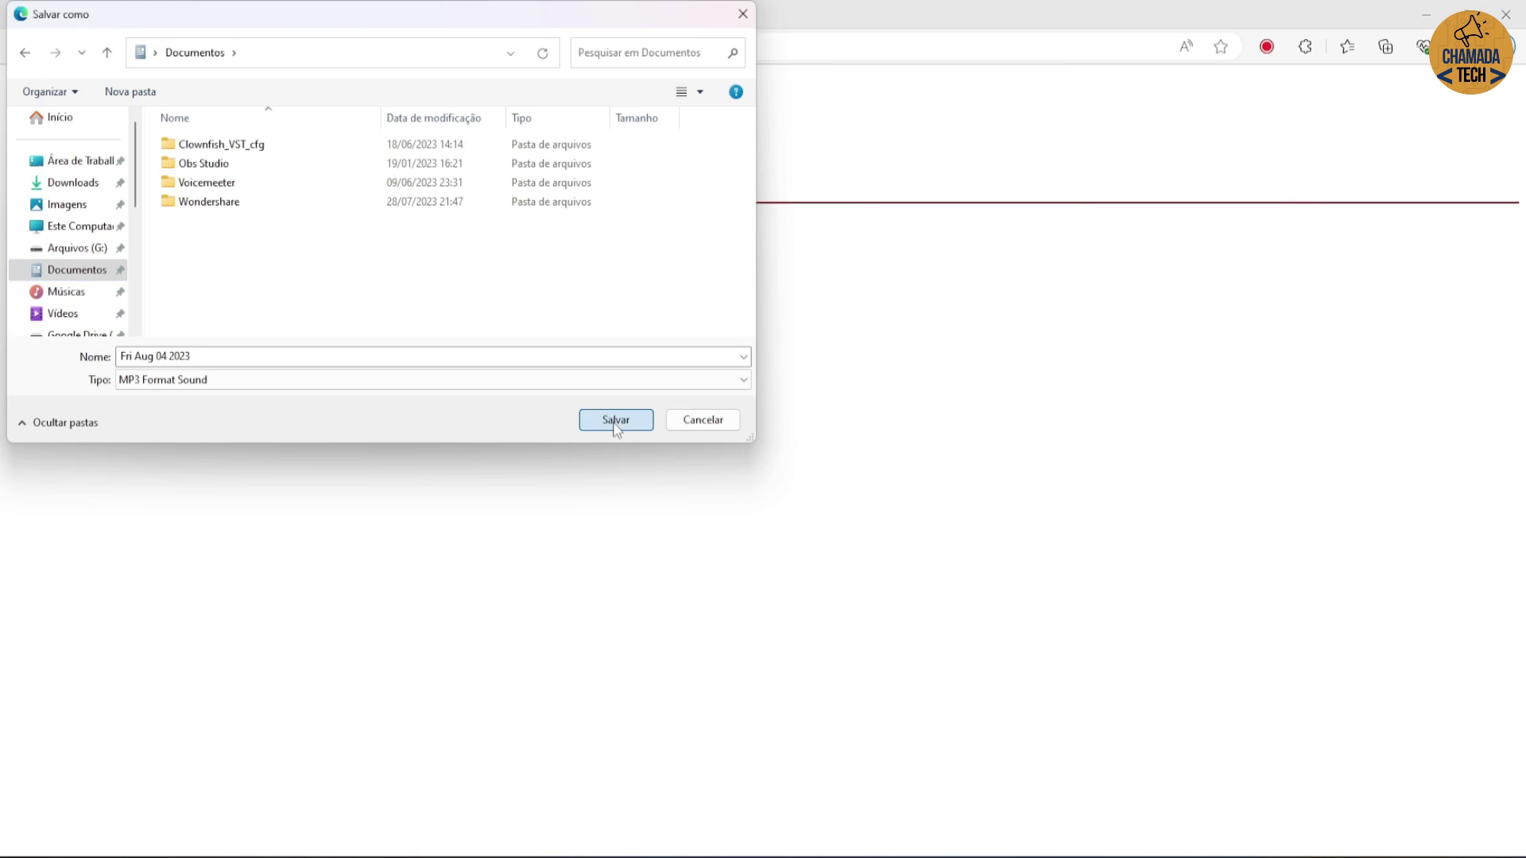
pyautogui.click(615, 422)
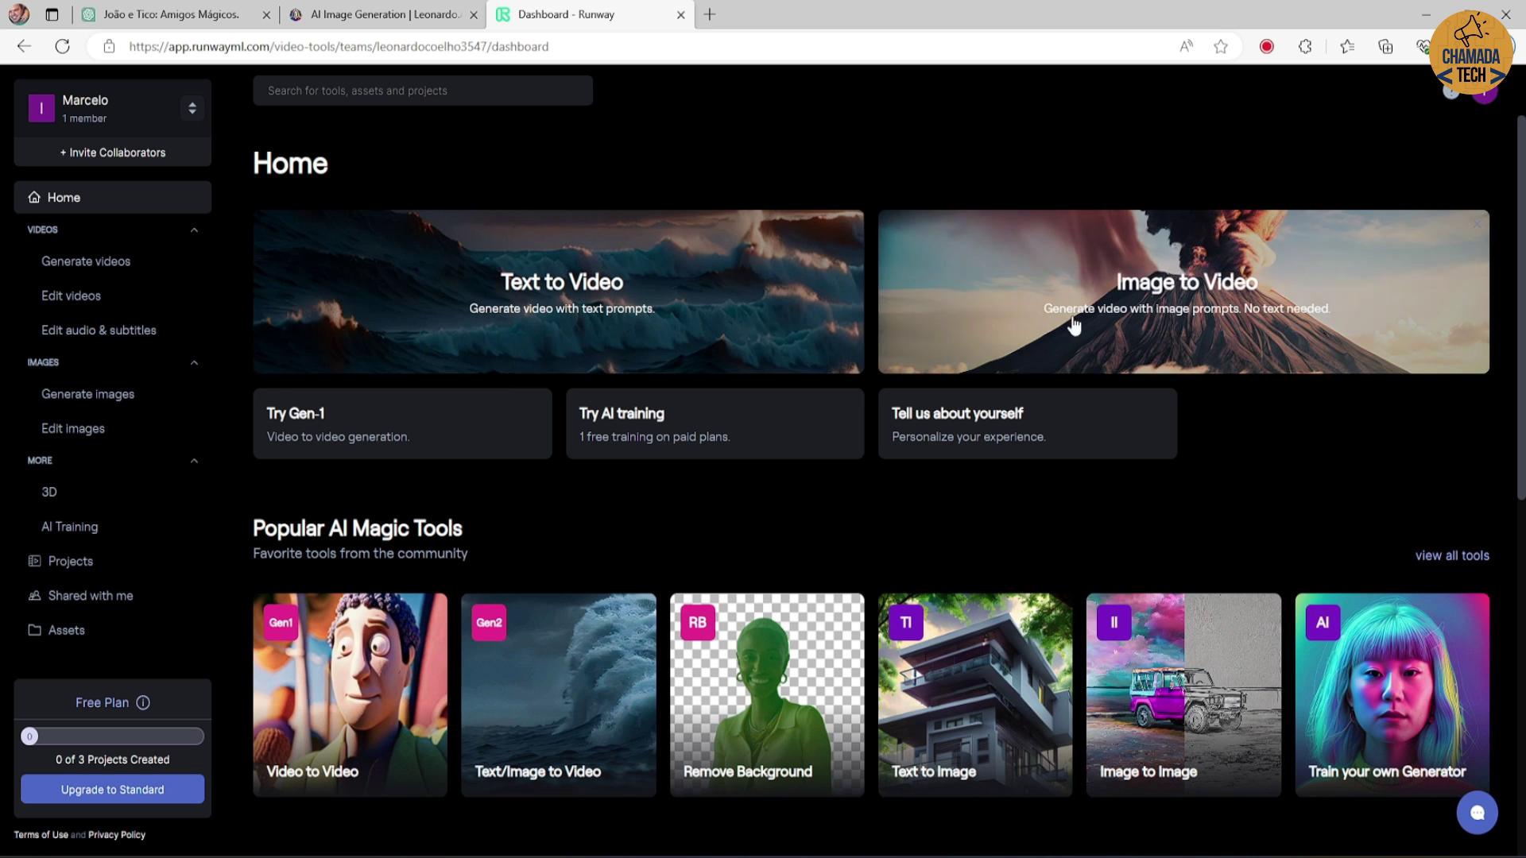
# Step: Open Runway's Image to Video tool and go through the Gen-2 welcome tips to reach the prompt area
pyautogui.click(1186, 290)
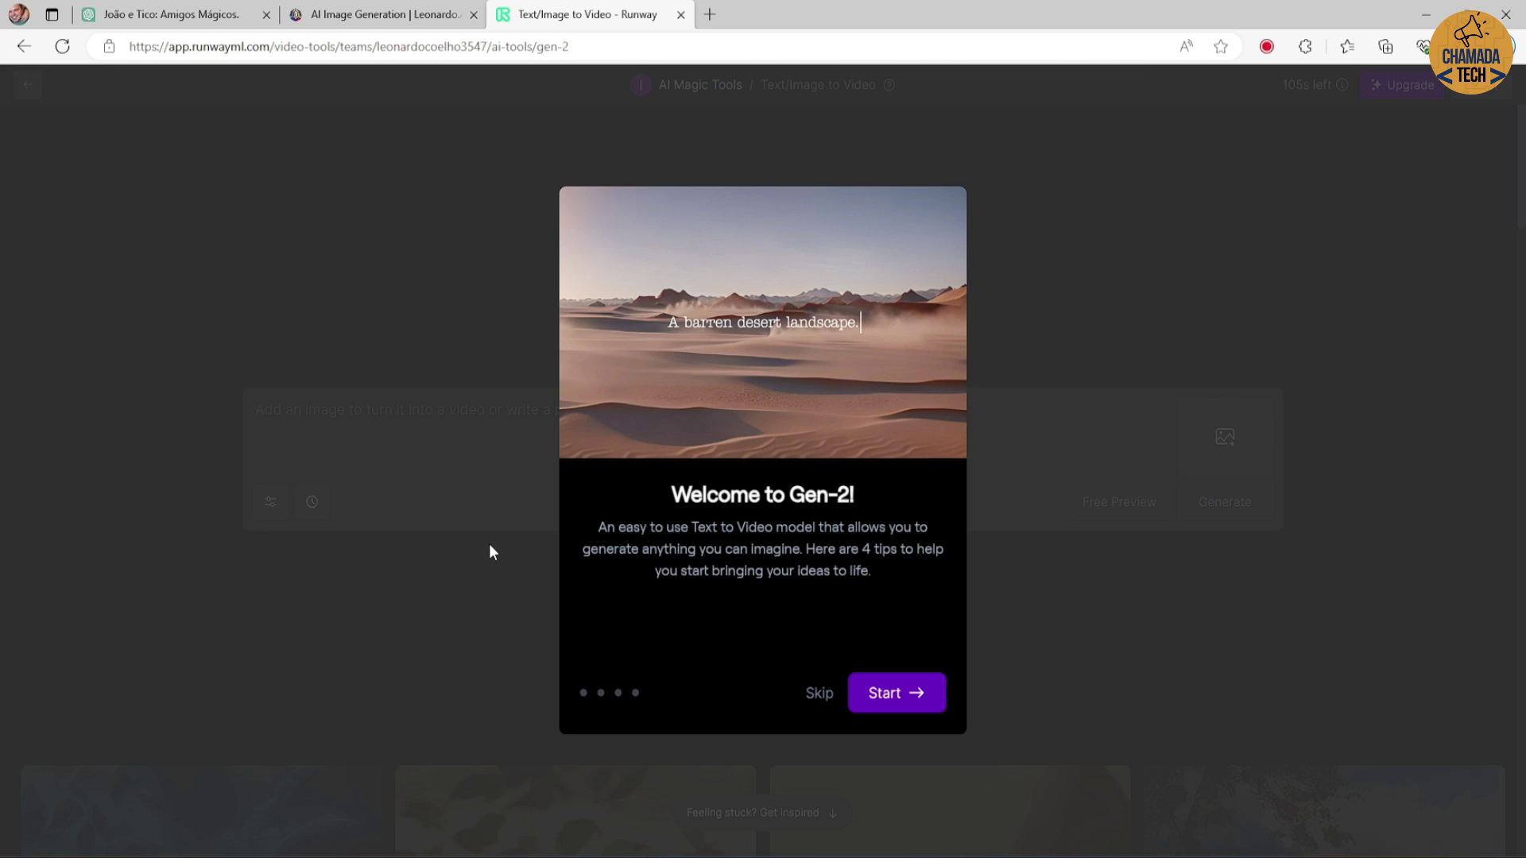
pyautogui.click(896, 701)
pyautogui.click(896, 701)
pyautogui.click(896, 701)
pyautogui.click(896, 701)
pyautogui.click(896, 702)
pyautogui.click(897, 704)
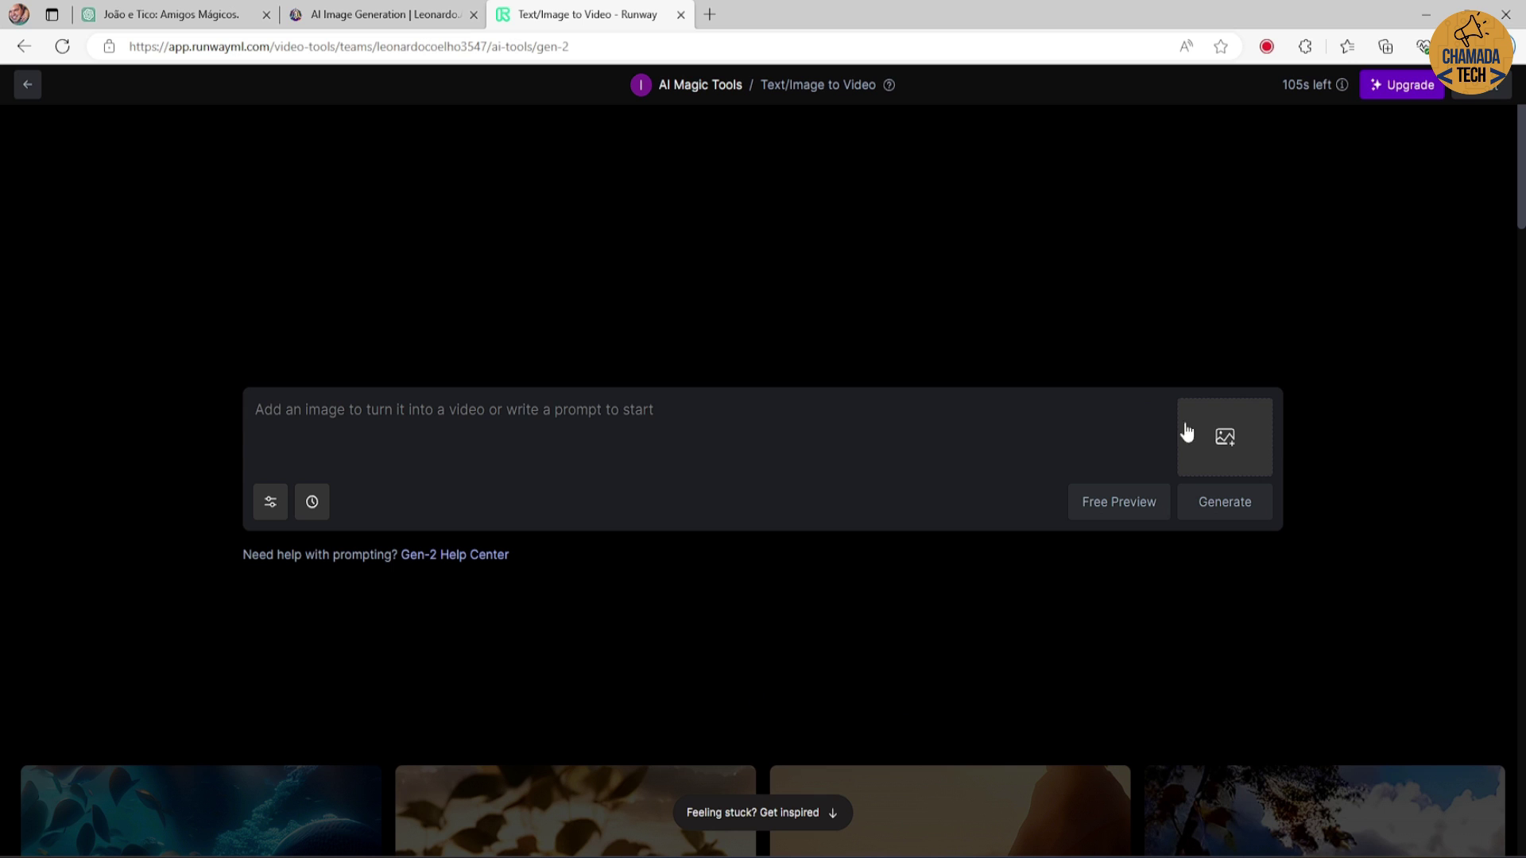
# Step: Upload the first "3D_Animation_Style" image from Downloads as the prompt image and generate a Gen-2 video from it
pyautogui.click(1223, 446)
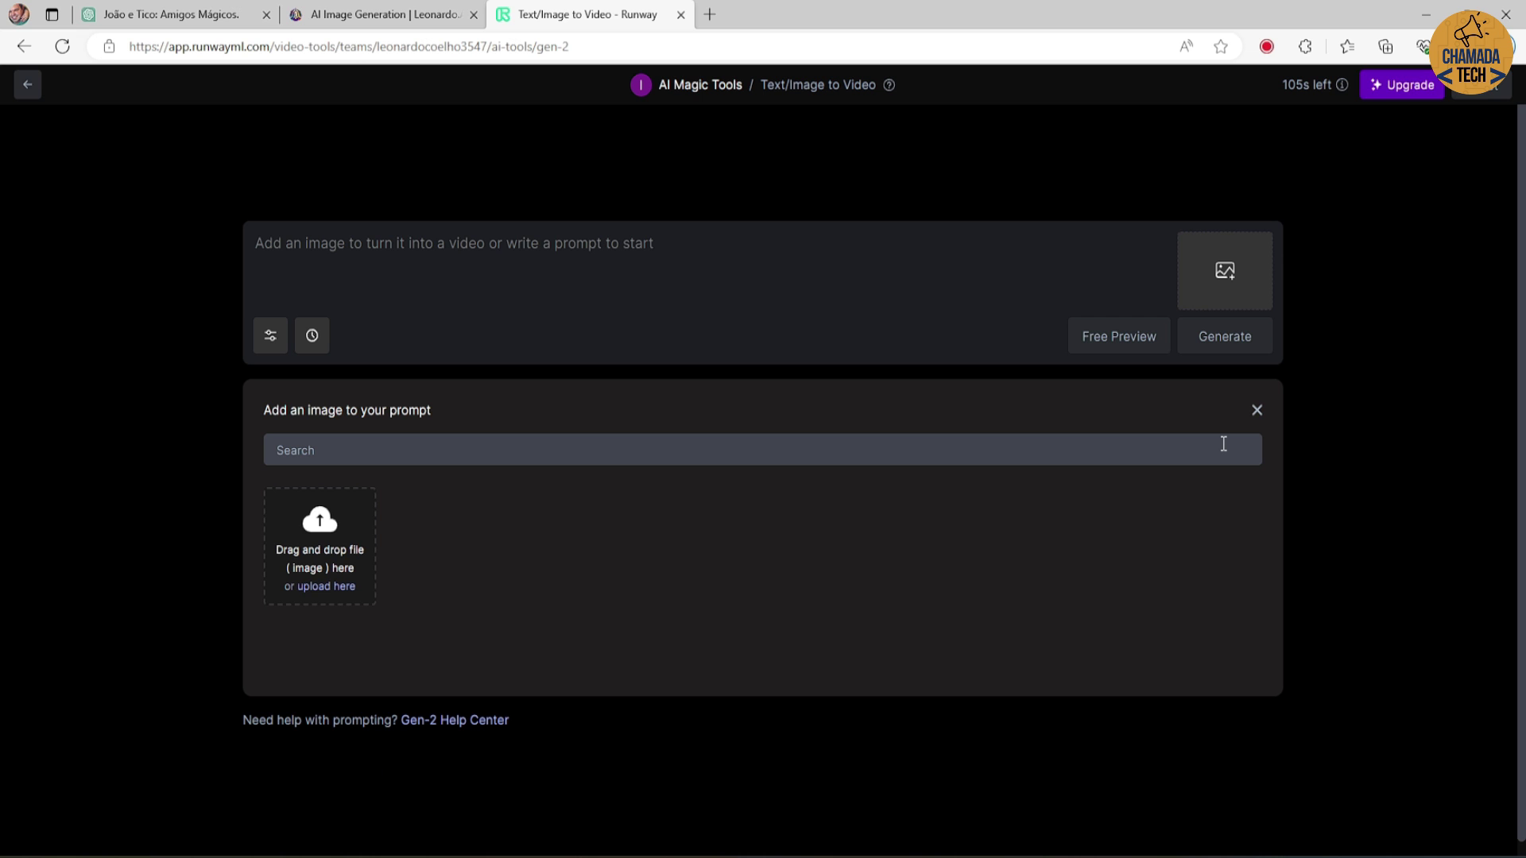
pyautogui.click(316, 556)
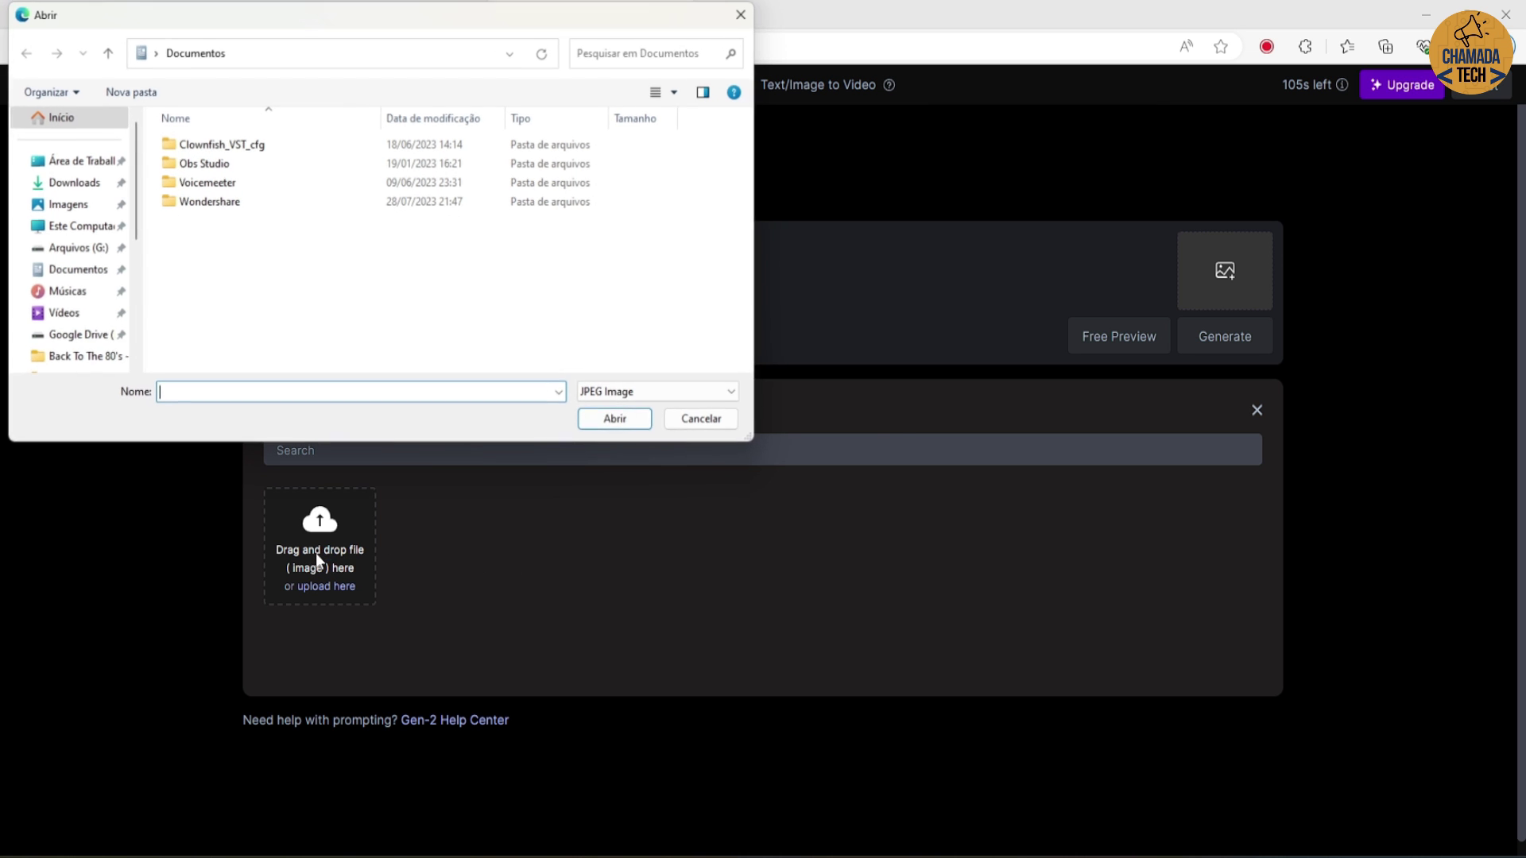
pyautogui.click(74, 182)
pyautogui.click(191, 171)
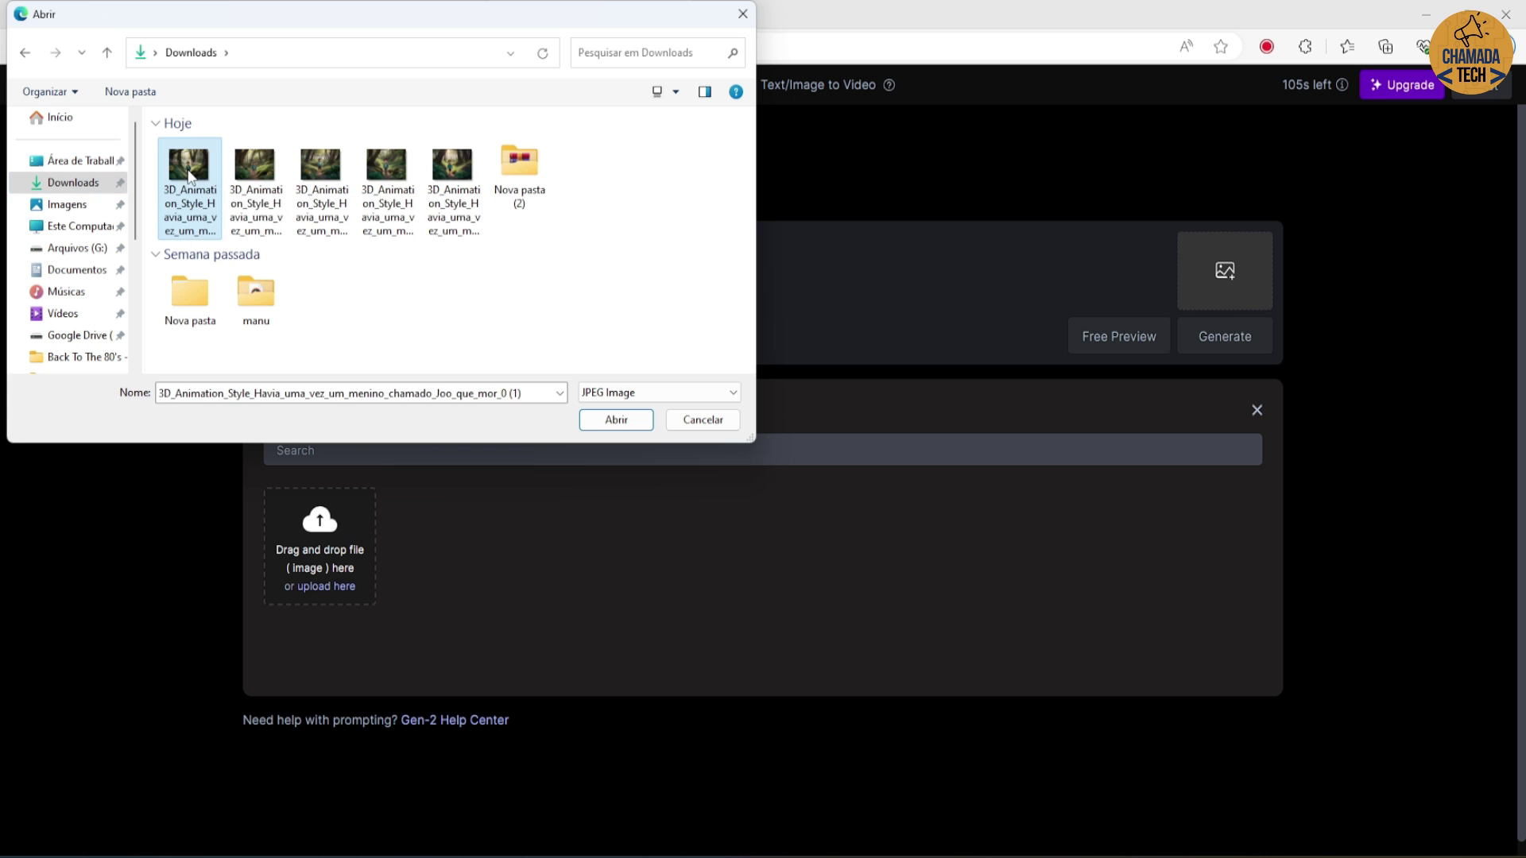
pyautogui.click(598, 427)
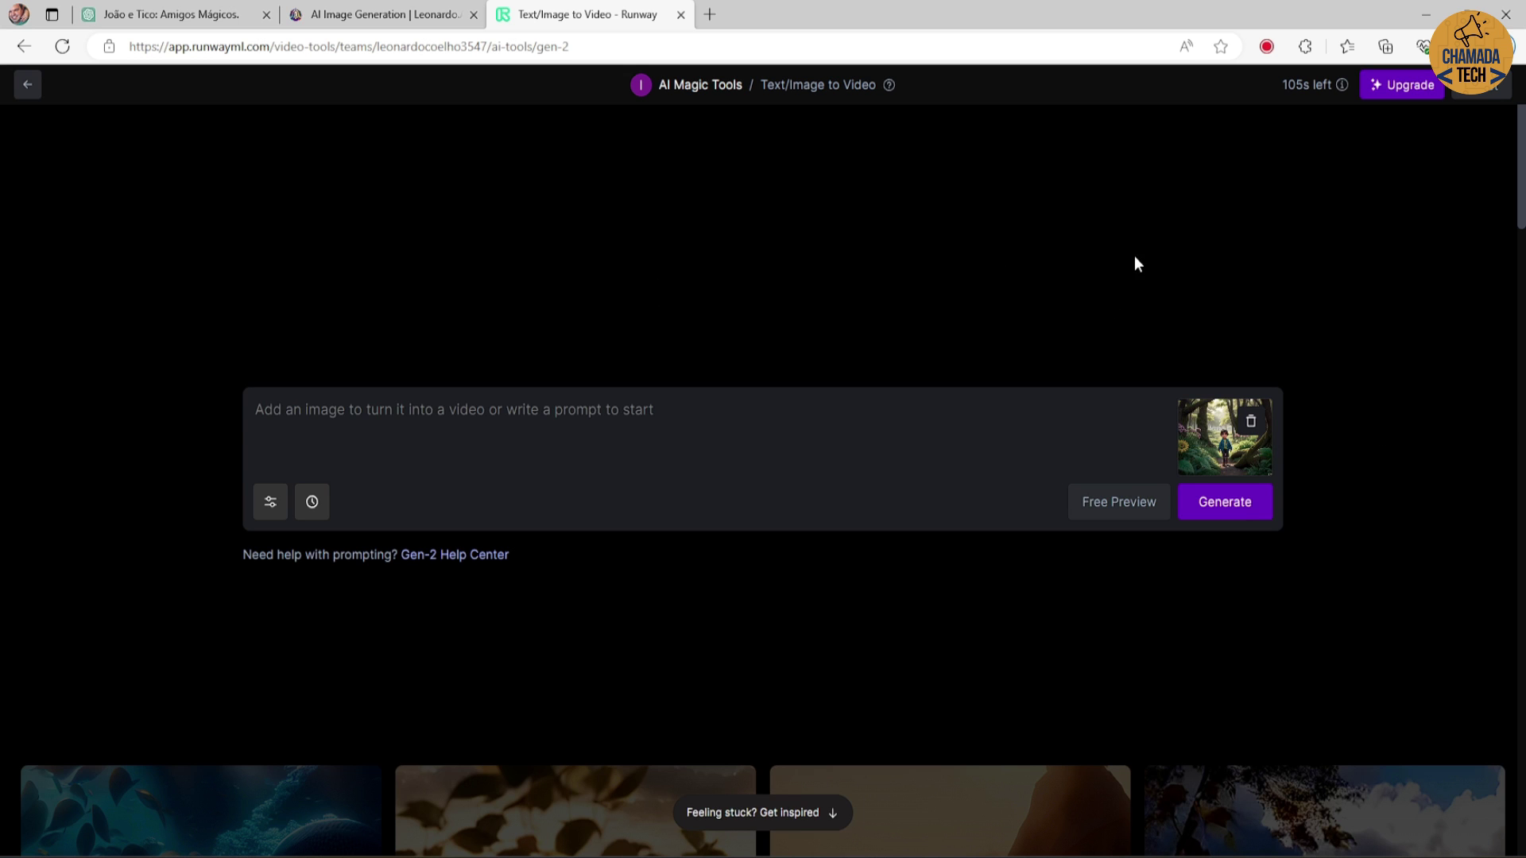
pyautogui.moveTo(1308, 88)
pyautogui.click(1221, 514)
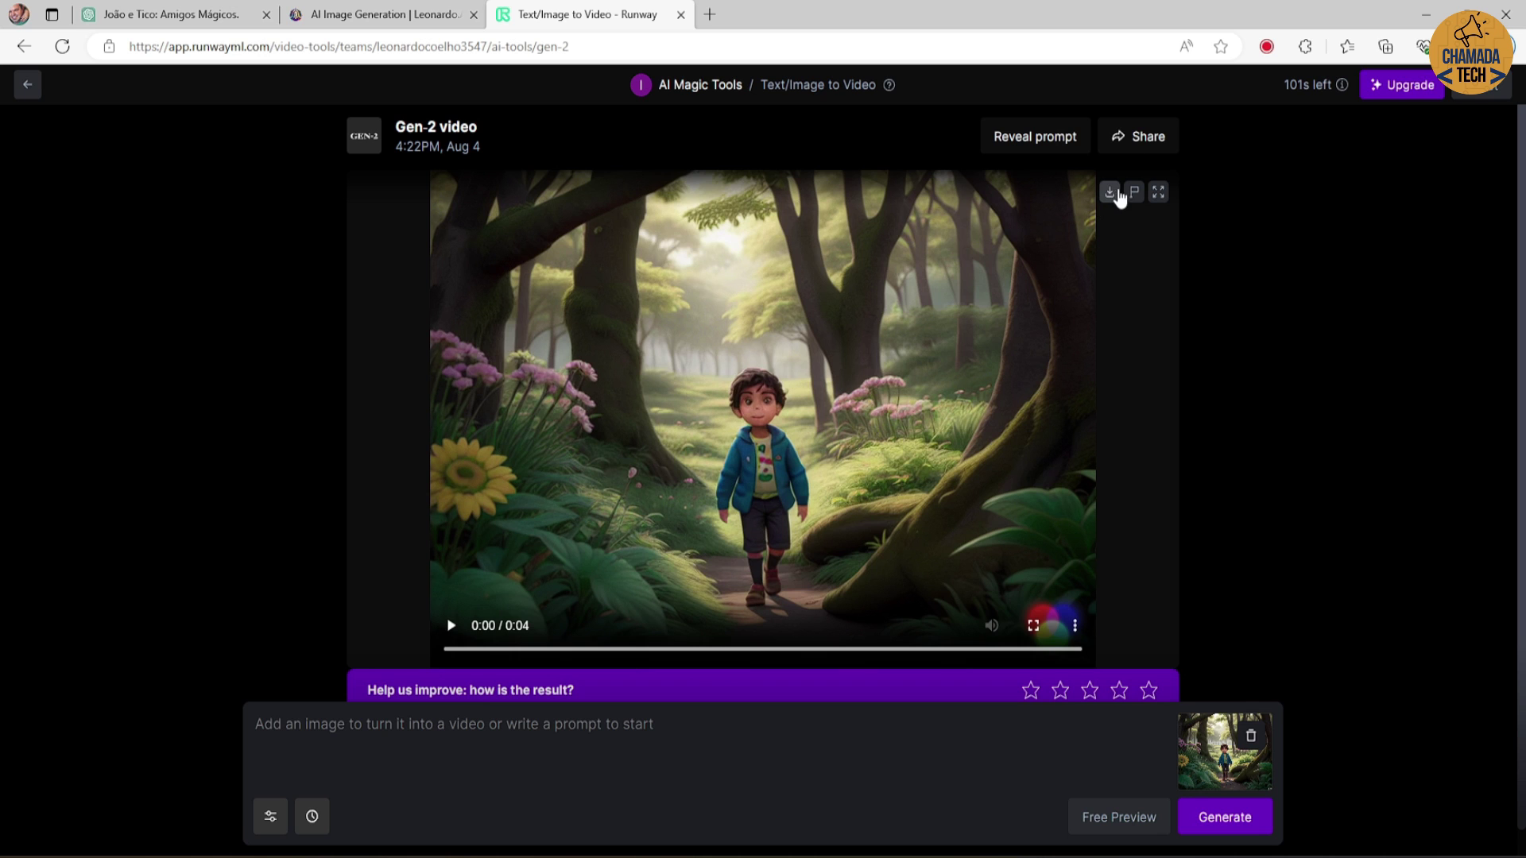
# Step: Download the generated Gen-2 forest video as an MP4, open the downloaded file and play the result
pyautogui.click(1110, 193)
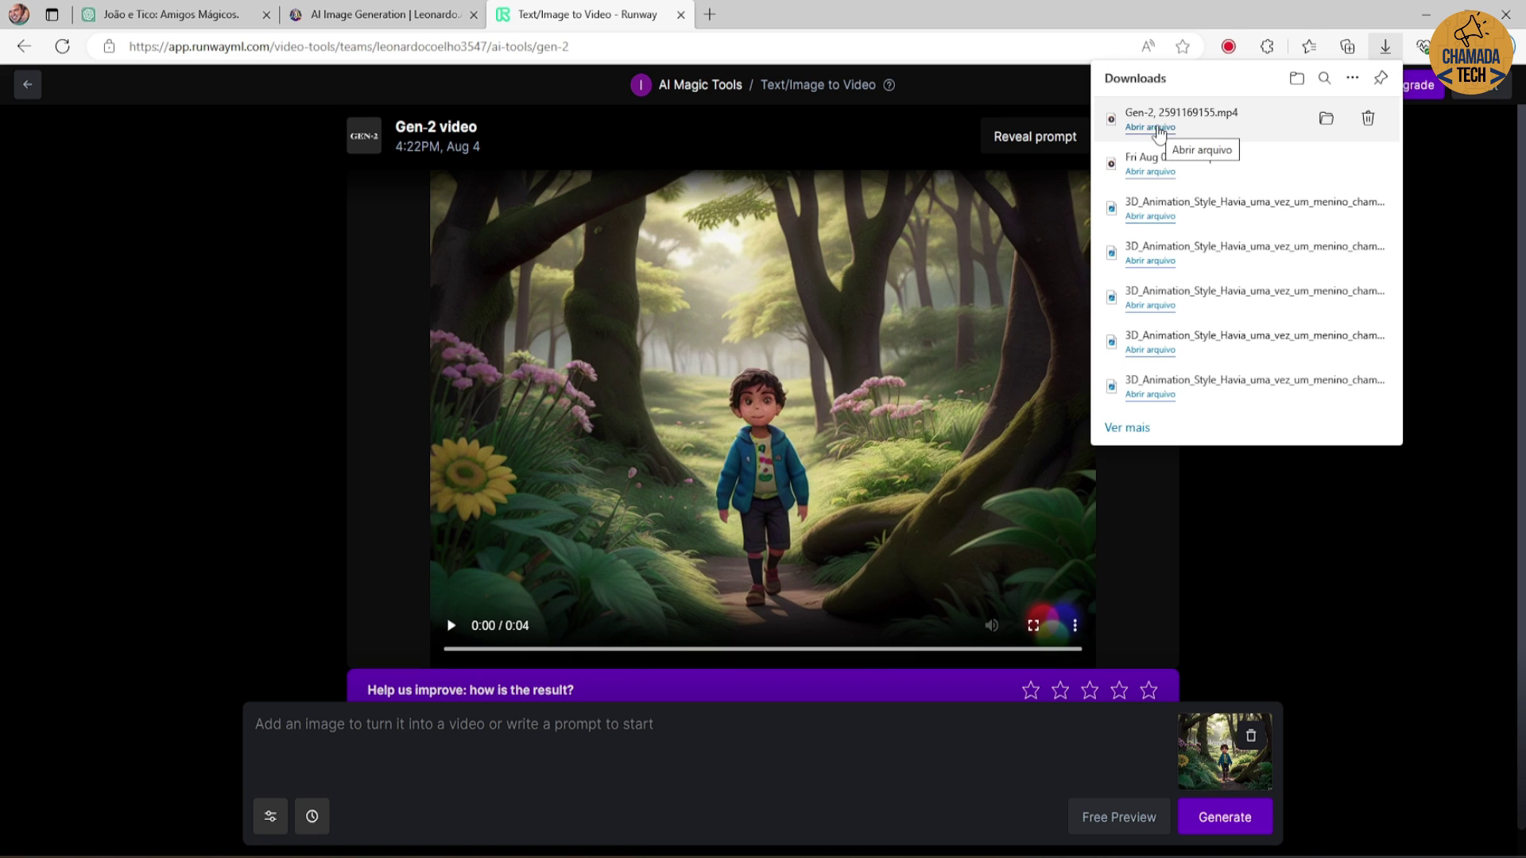
pyautogui.click(1160, 129)
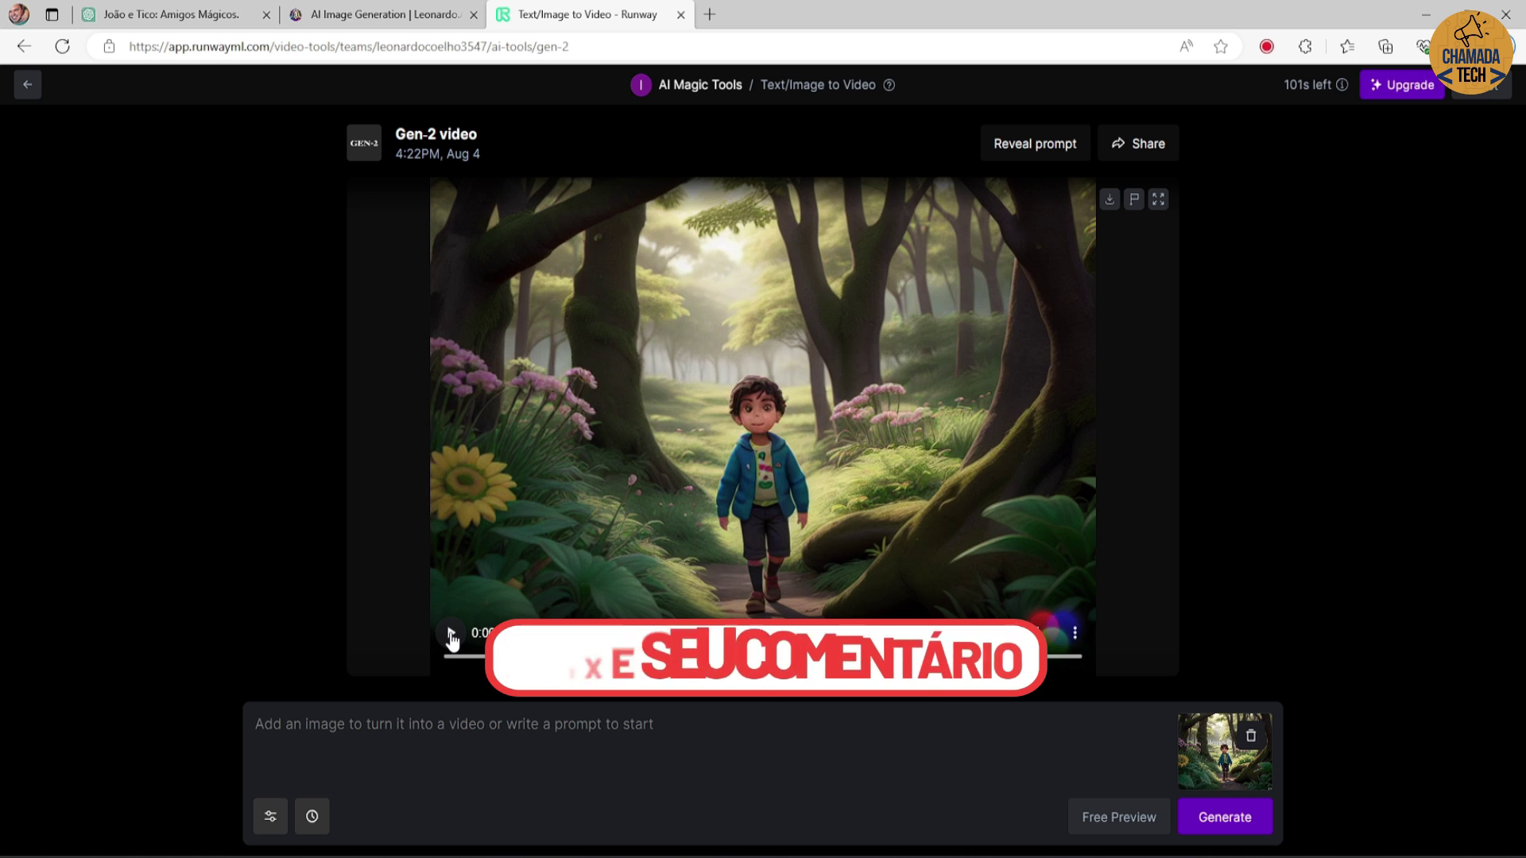
pyautogui.click(450, 634)
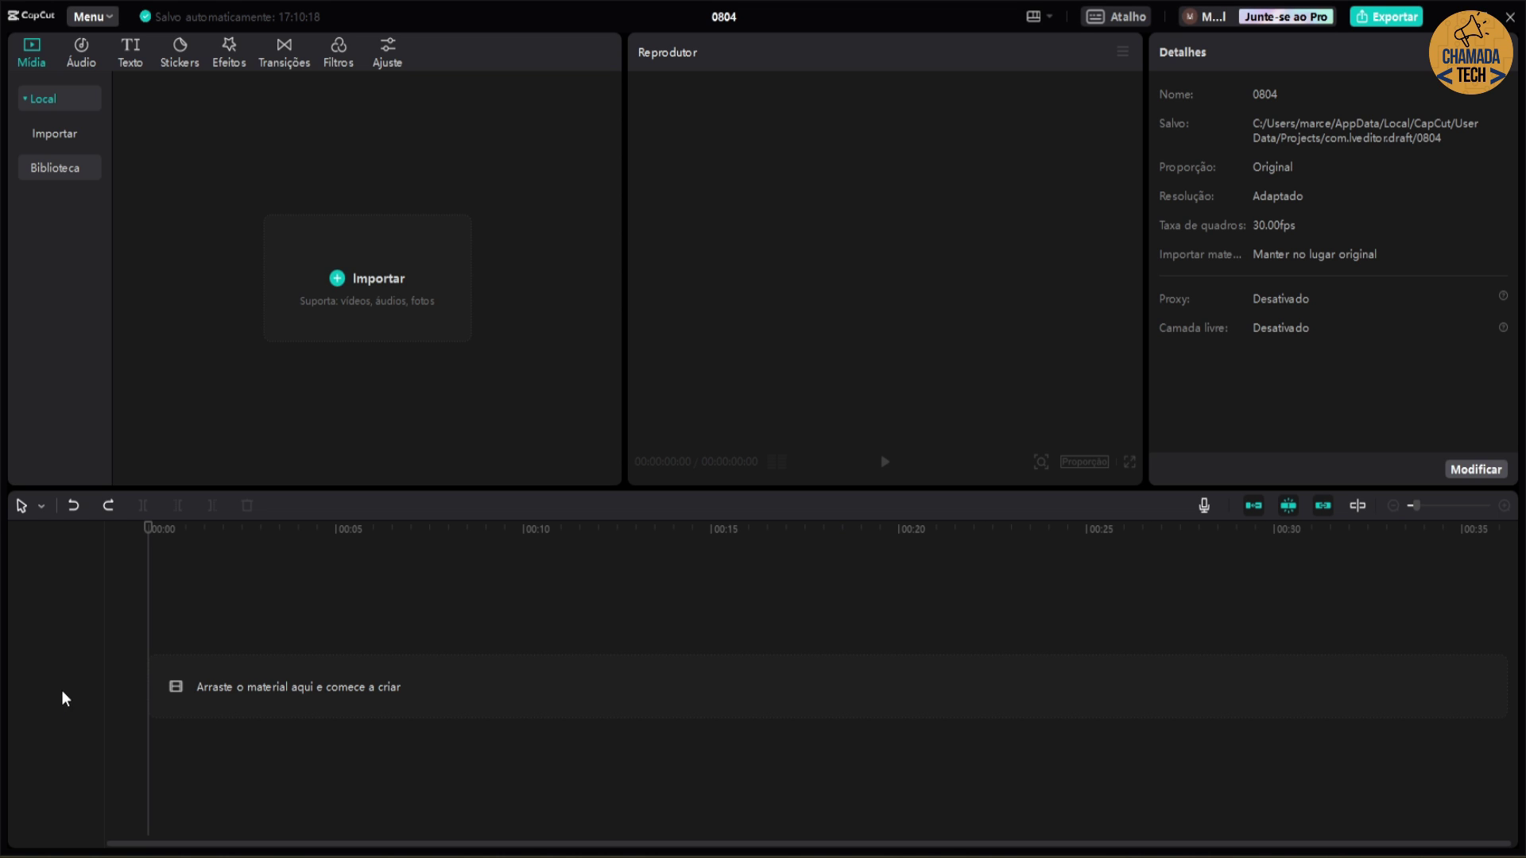
pyautogui.click(380, 302)
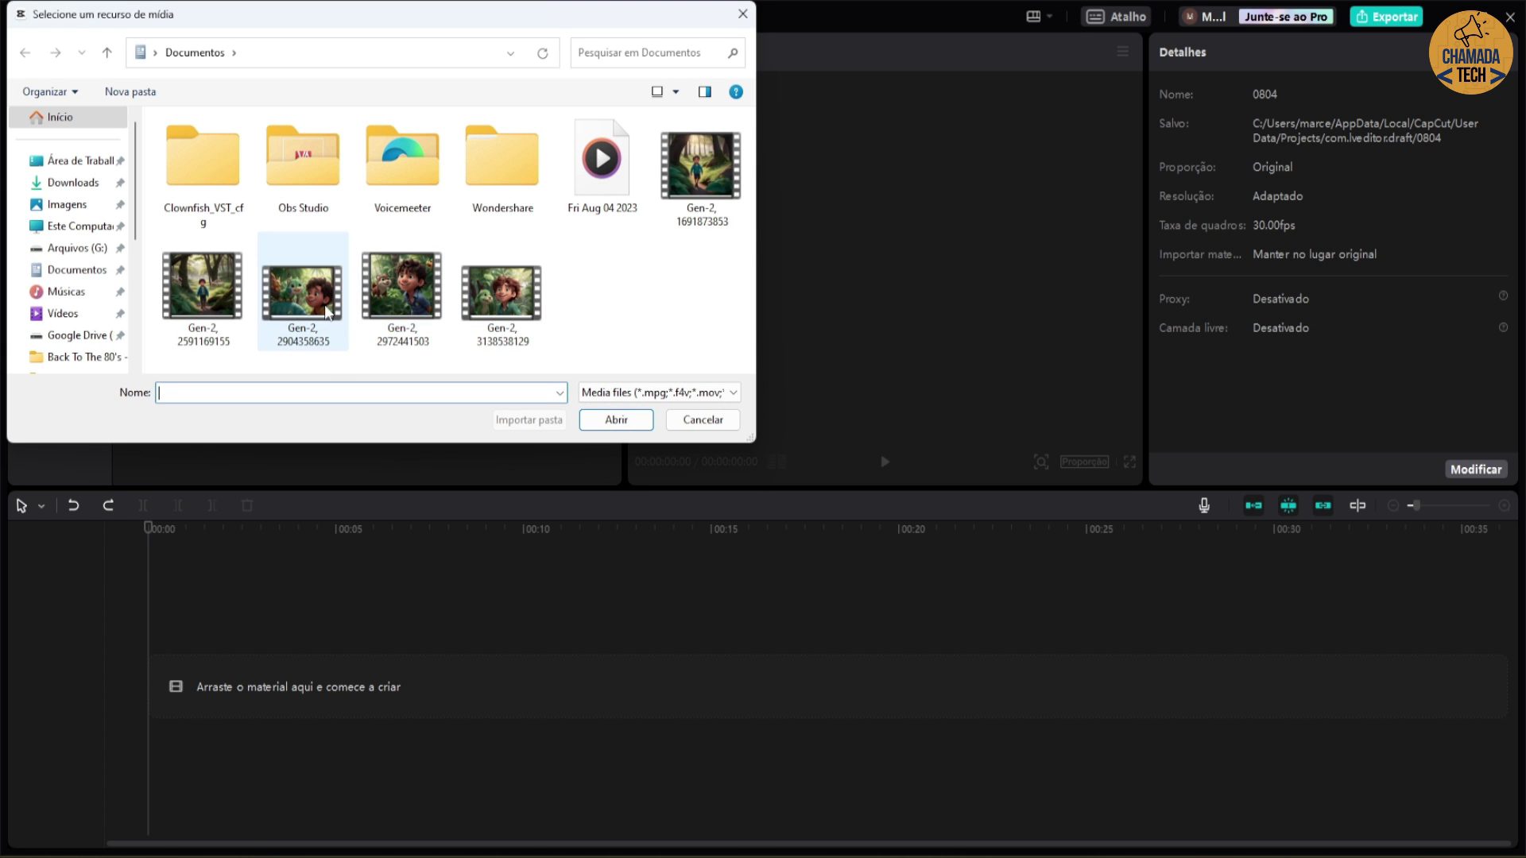
pyautogui.click(293, 300)
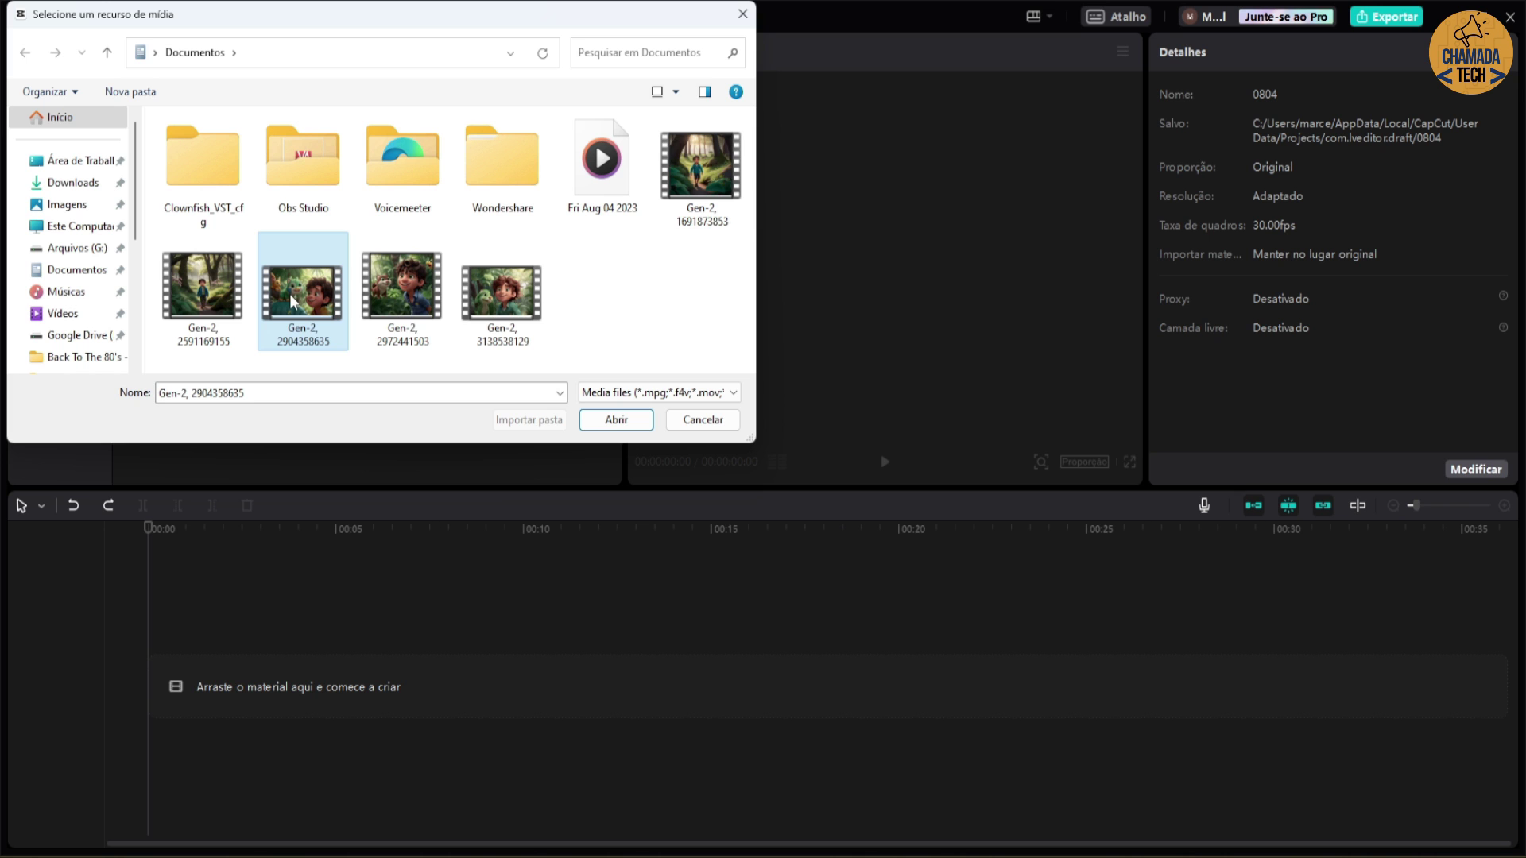
pyautogui.hotkey('shift', 'Right')
pyautogui.hotkey('shift', 'Right')
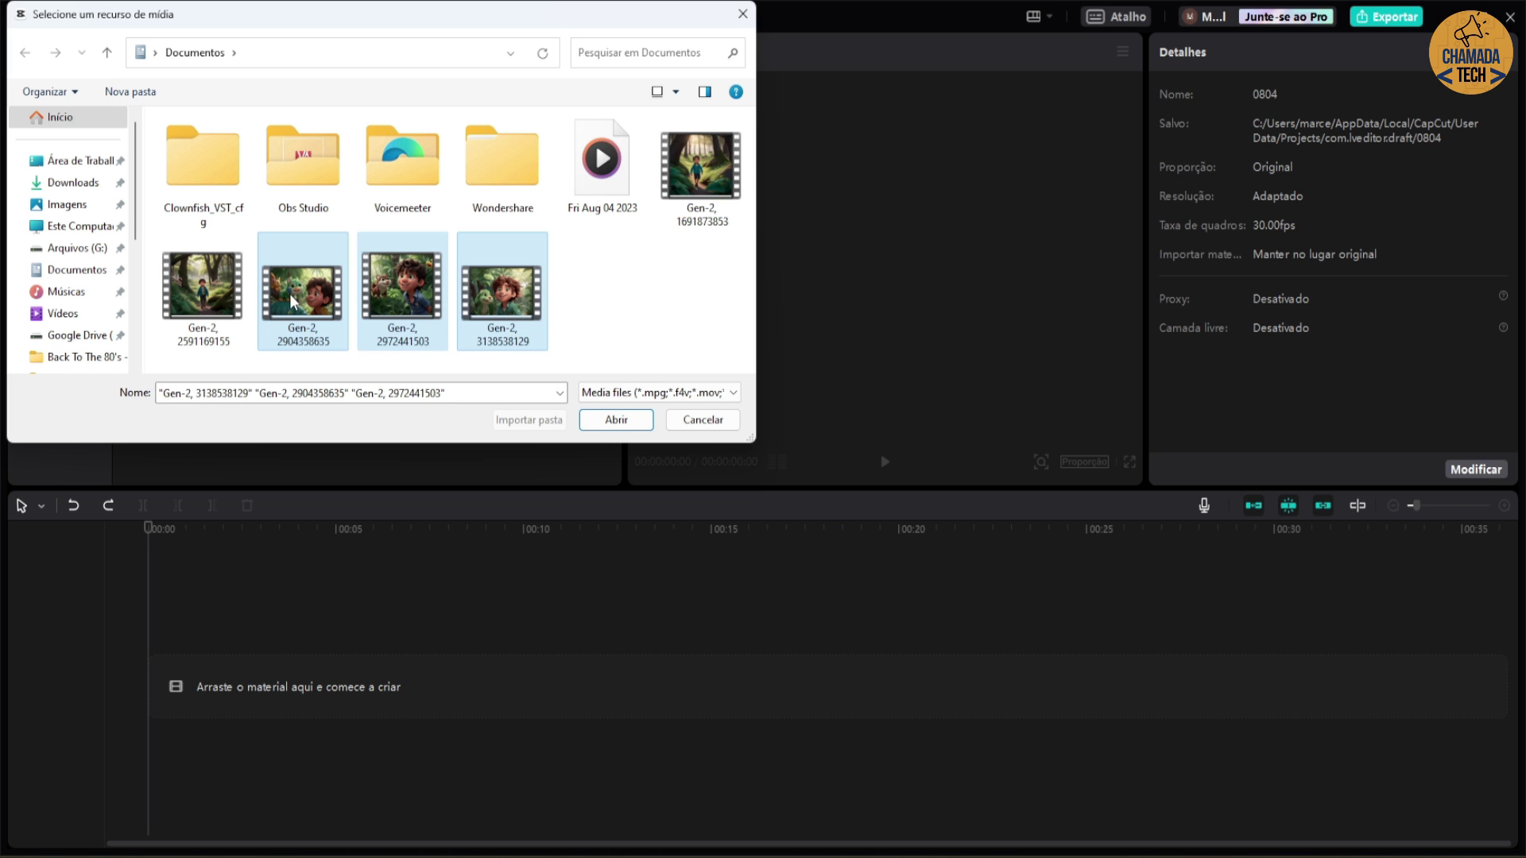
pyautogui.click(617, 421)
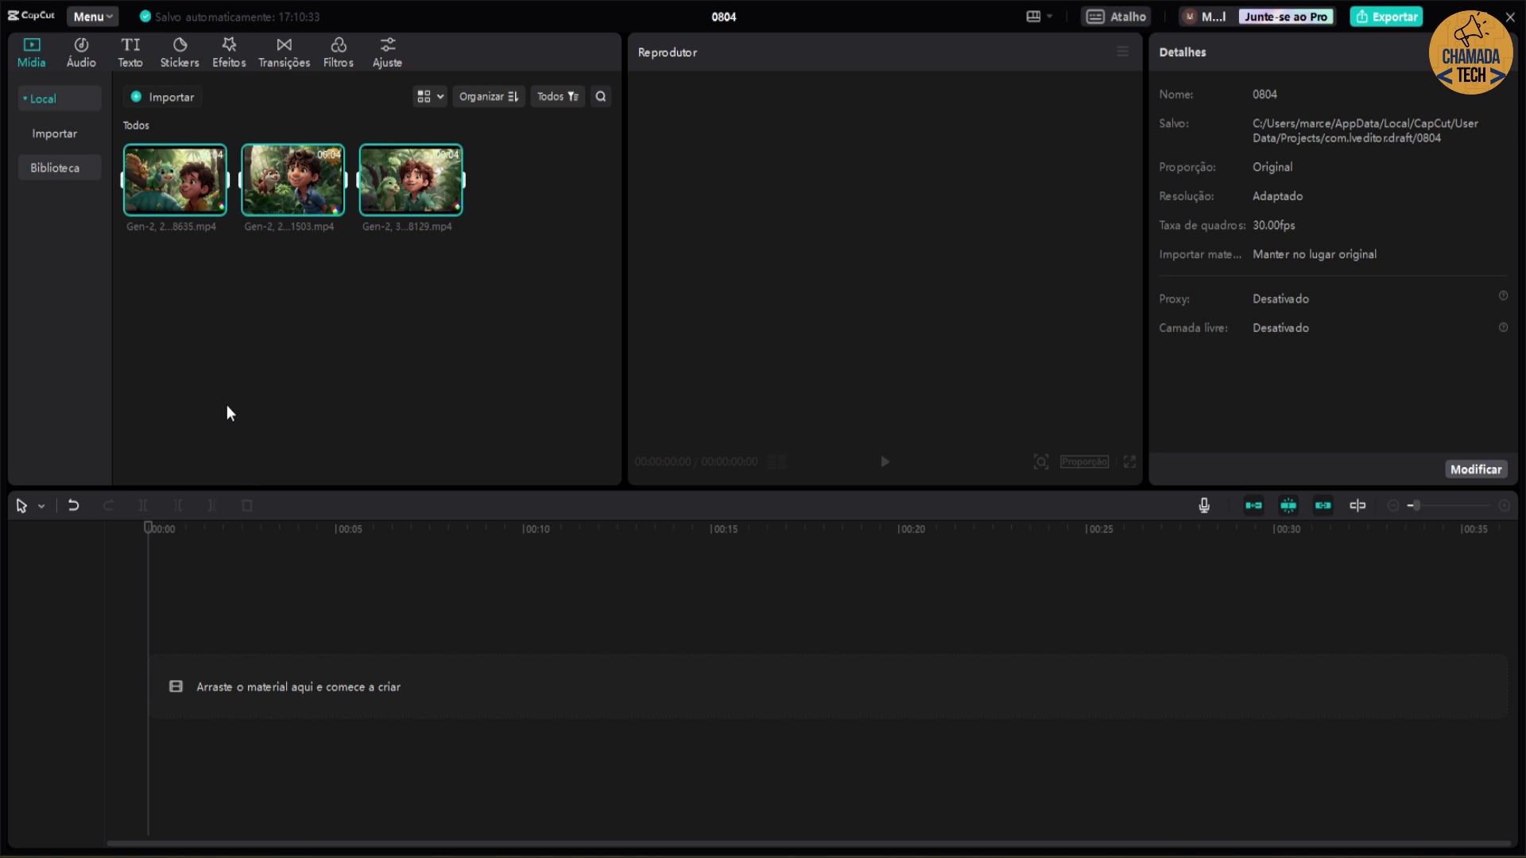
pyautogui.moveTo(170, 208); pyautogui.dragTo(151, 692)
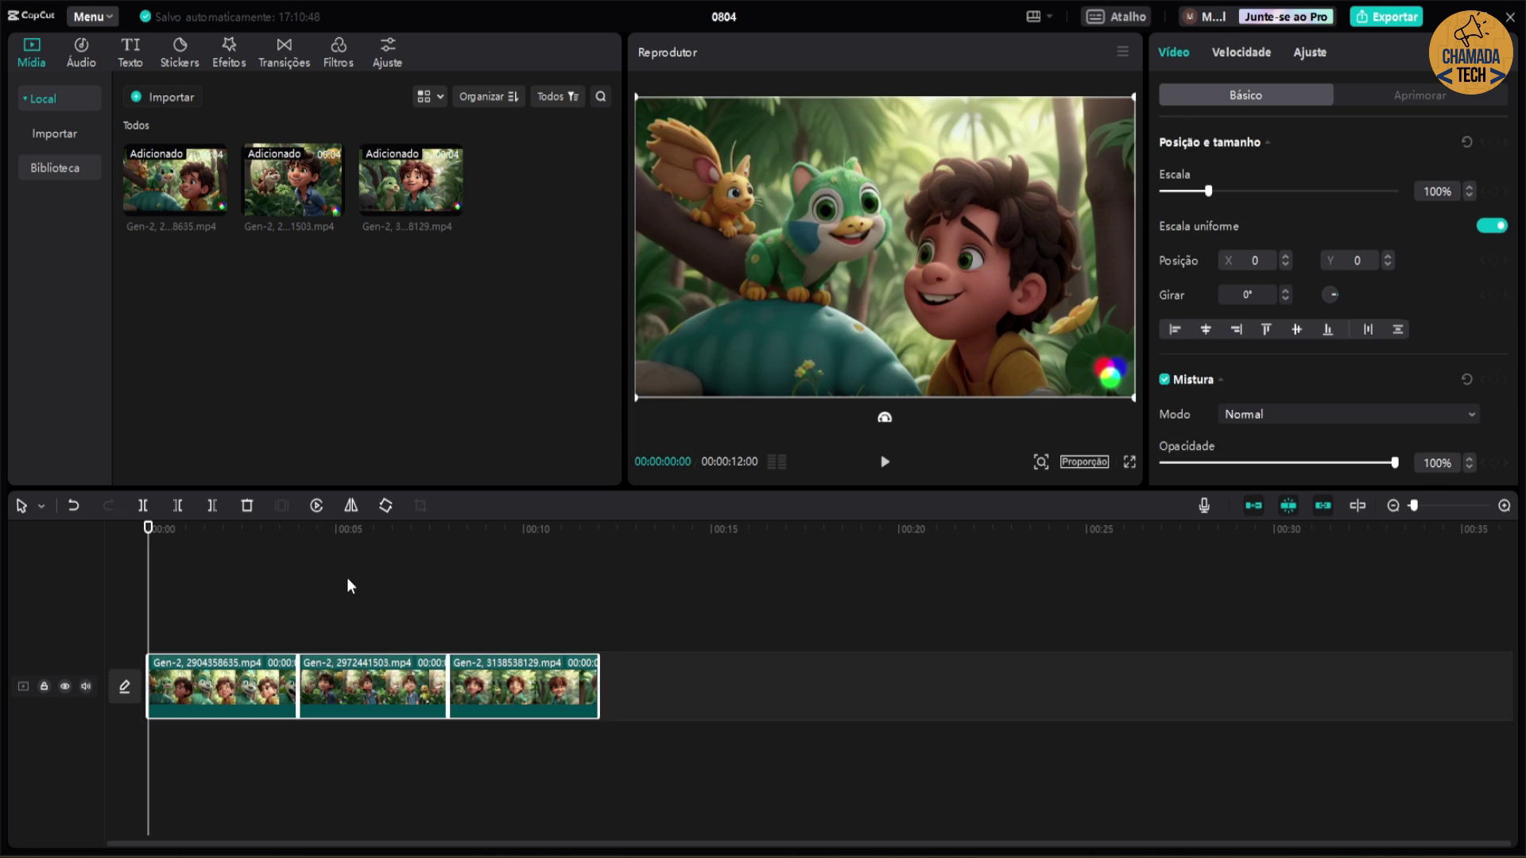
pyautogui.click(344, 586)
pyautogui.click(182, 563)
pyautogui.moveTo(234, 564); pyautogui.dragTo(399, 592)
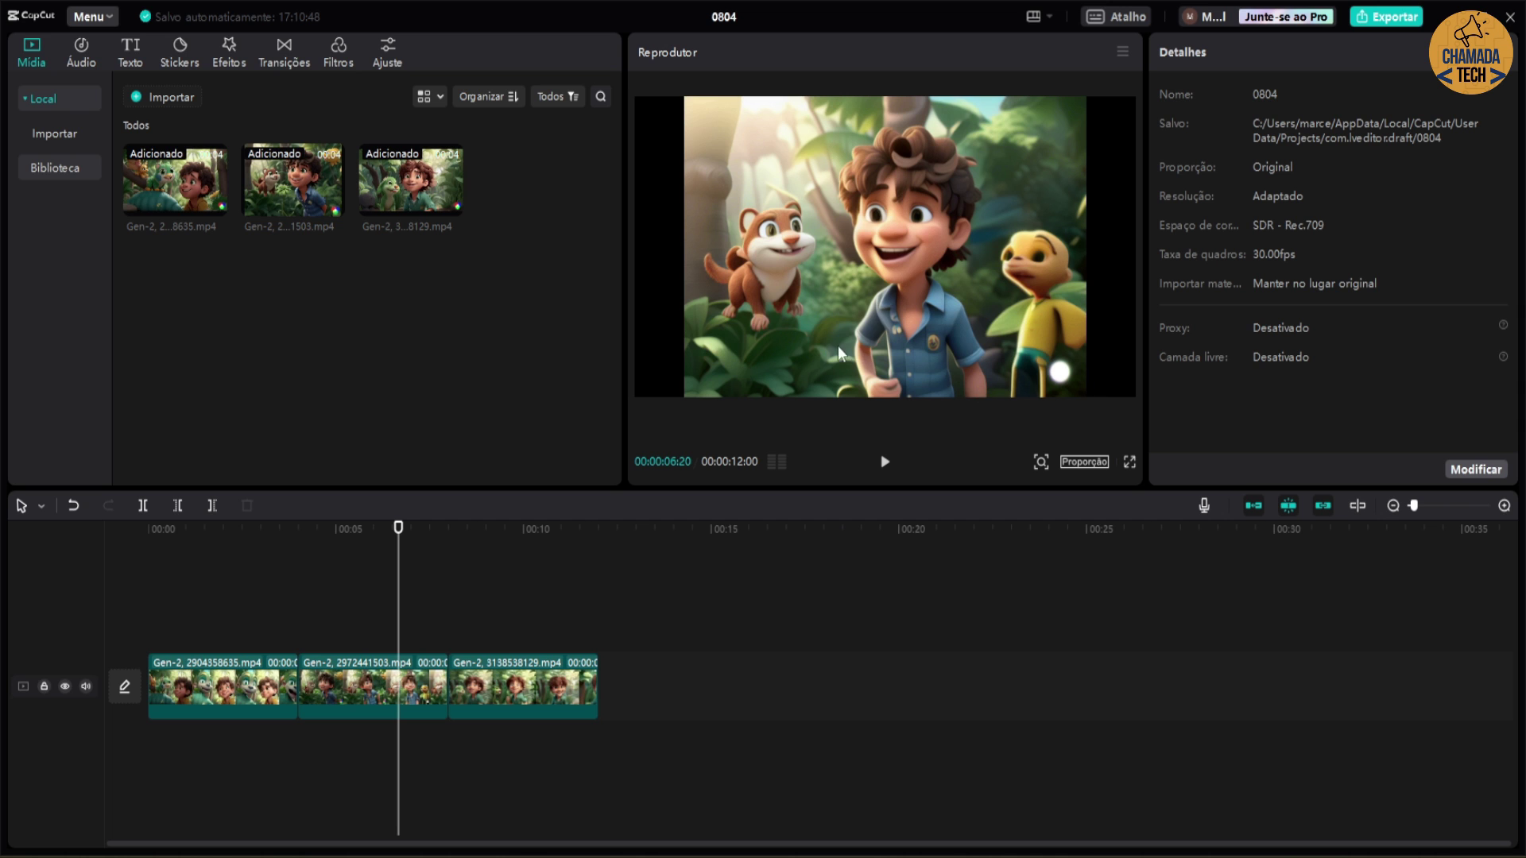
pyautogui.click(837, 249)
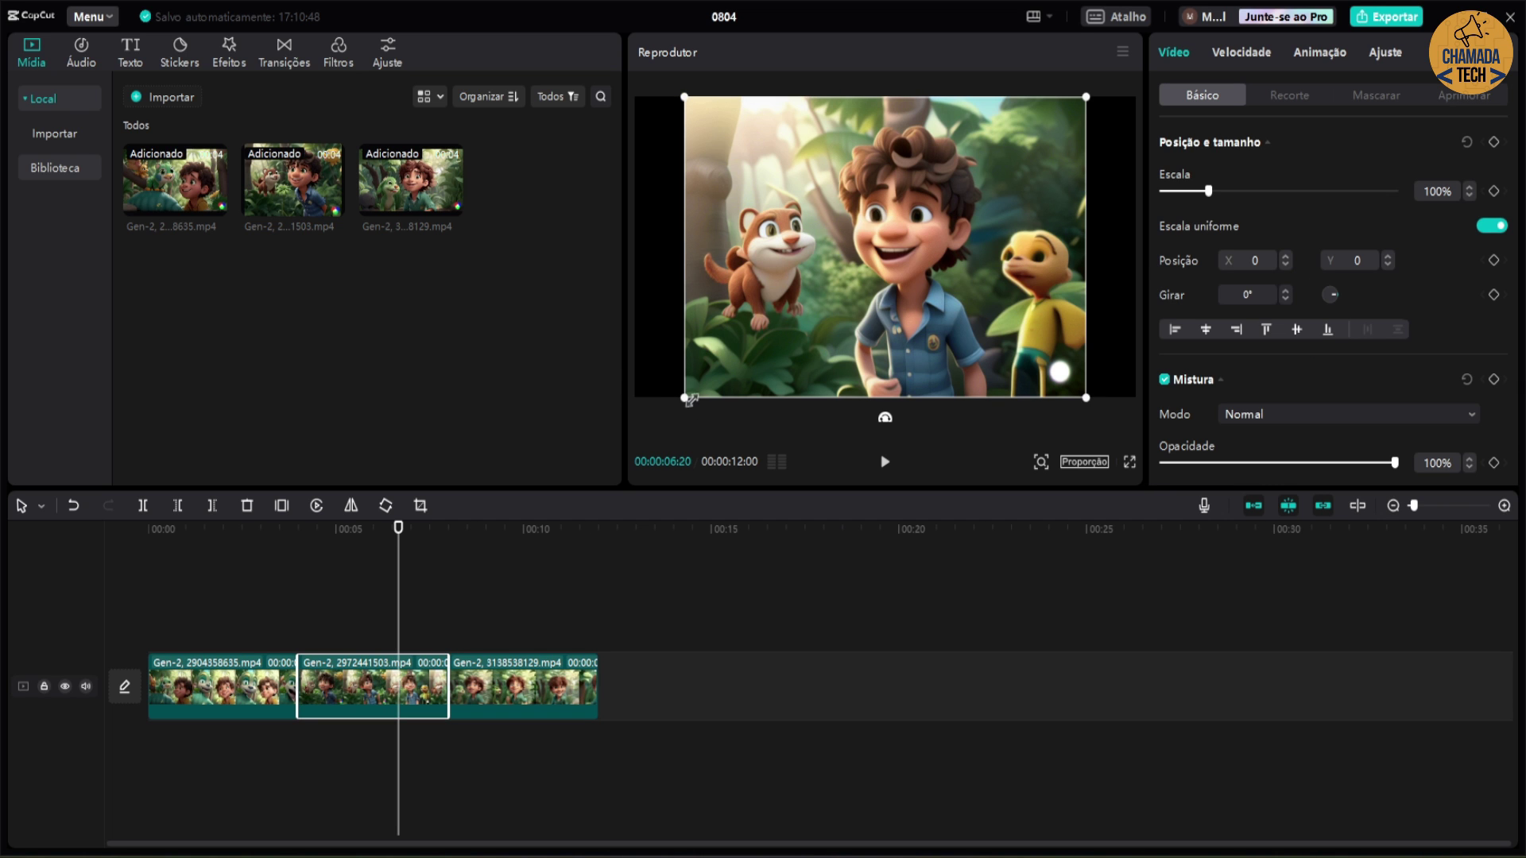
pyautogui.moveTo(684, 398); pyautogui.dragTo(608, 422)
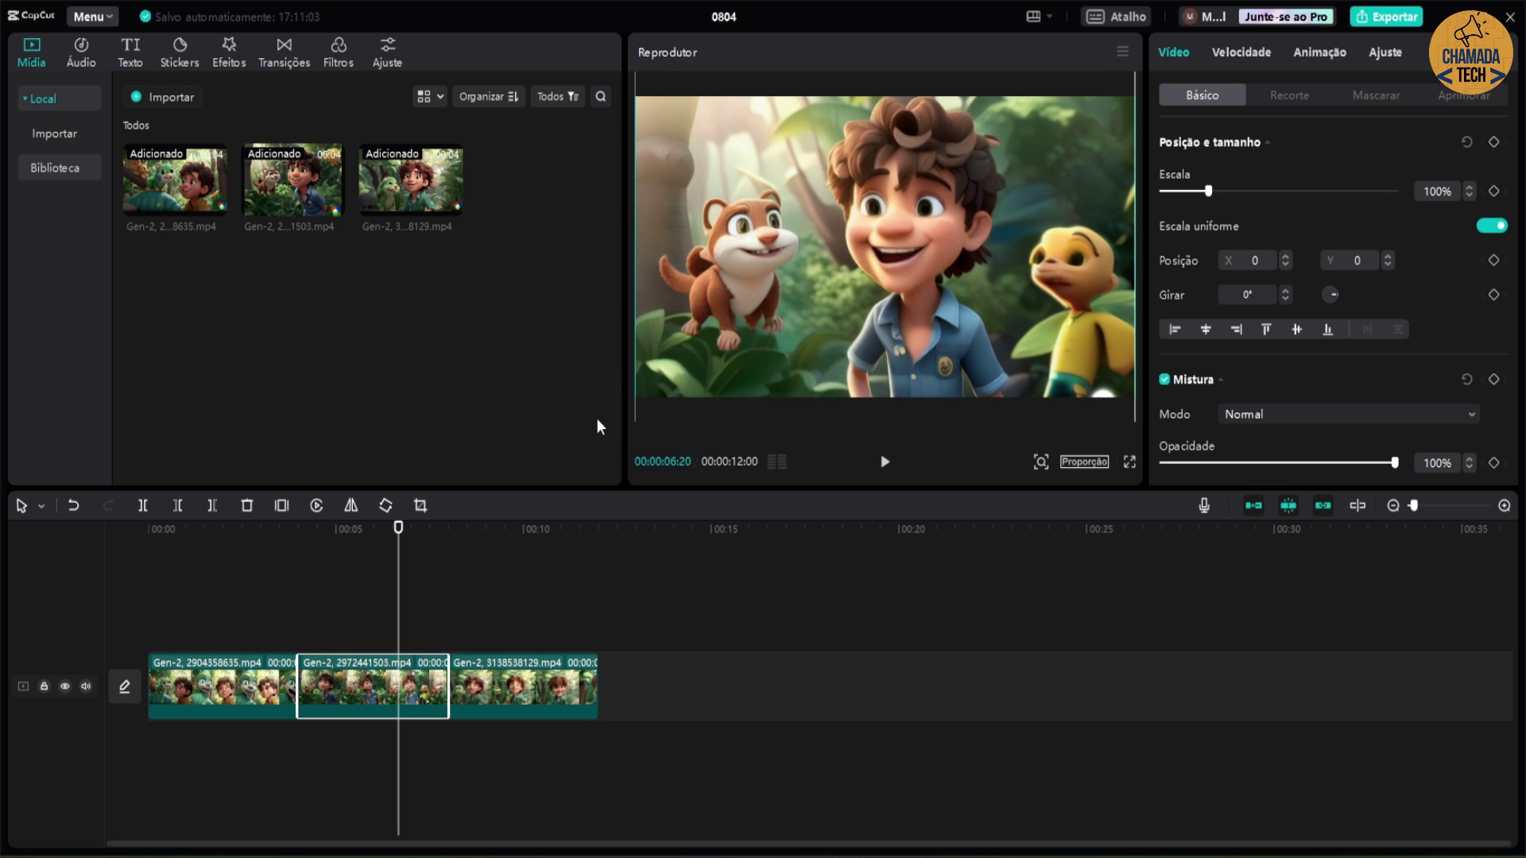
pyautogui.click(356, 566)
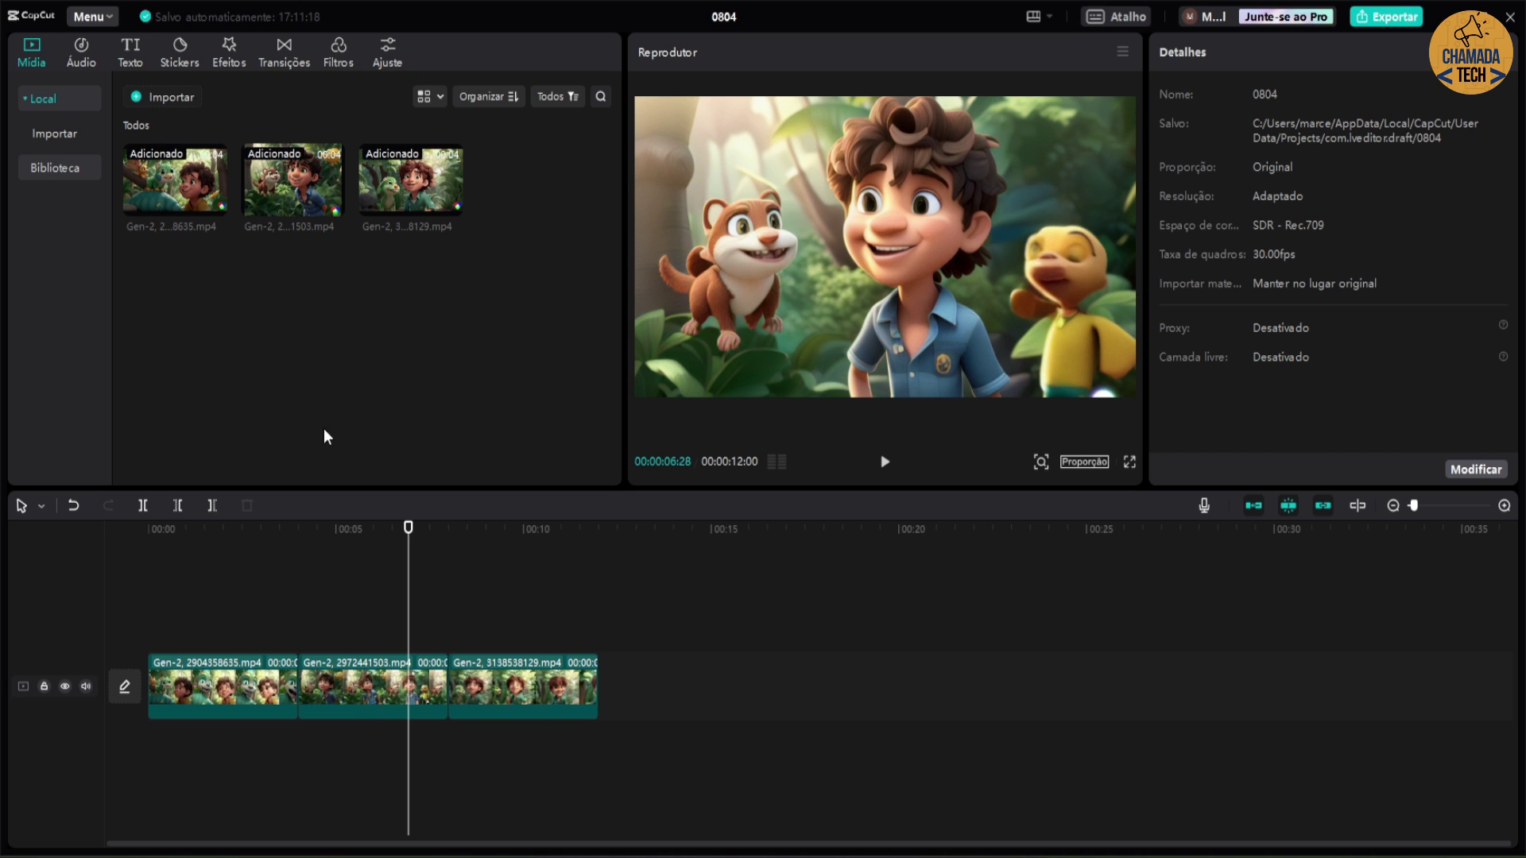
# Step: Add a default text clip at the timeline's start and replace its wording with the story narration beginning "João é um menino amigável que mora numa casa"
pyautogui.click(127, 56)
pyautogui.moveTo(163, 151); pyautogui.dragTo(151, 640)
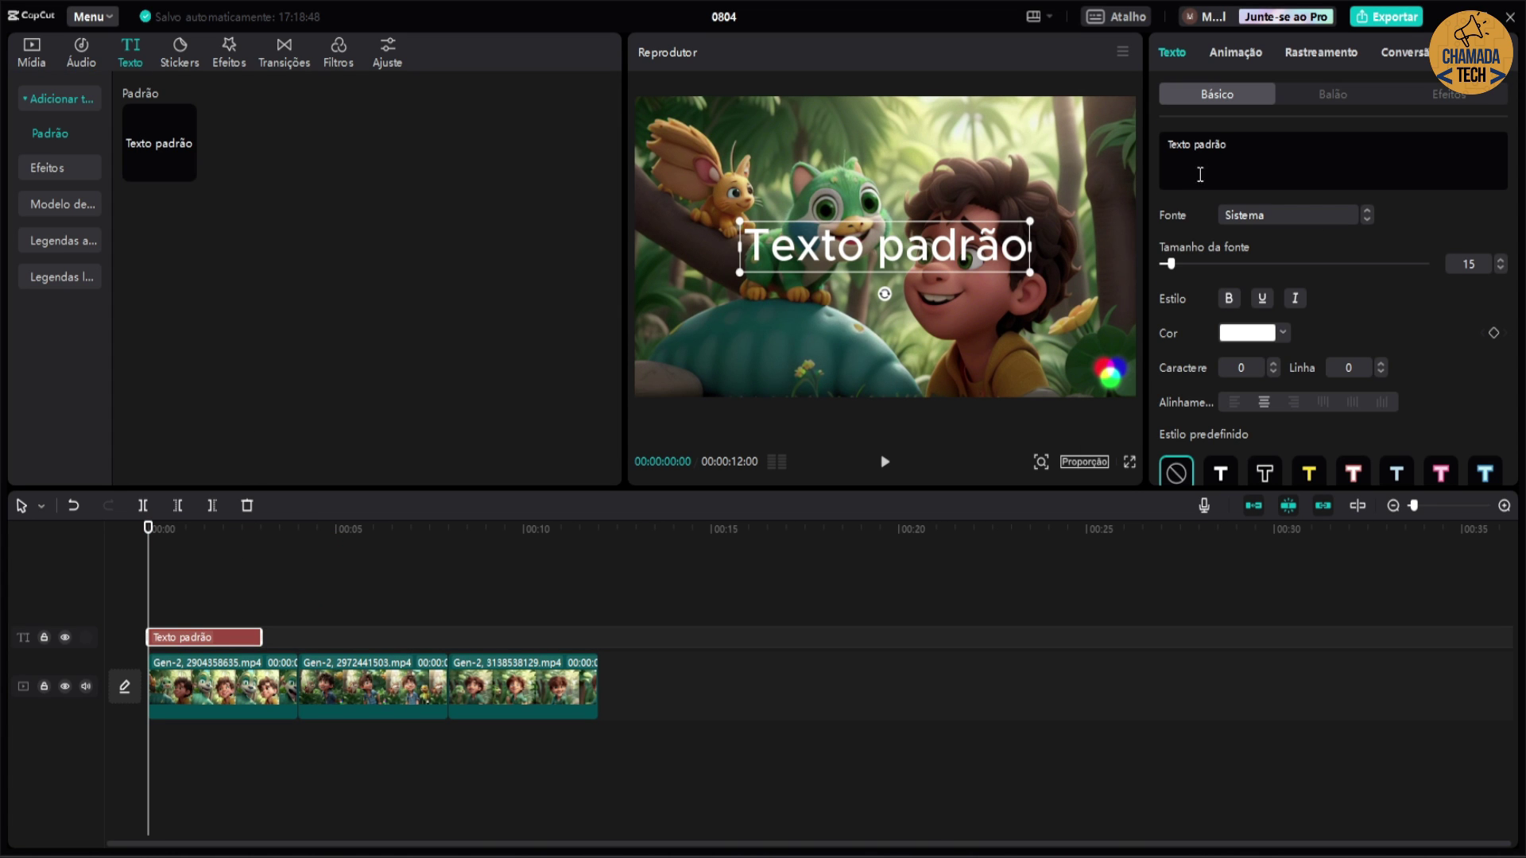
pyautogui.moveTo(1252, 147); pyautogui.dragTo(1145, 153)
pyautogui.press('BackSpace')
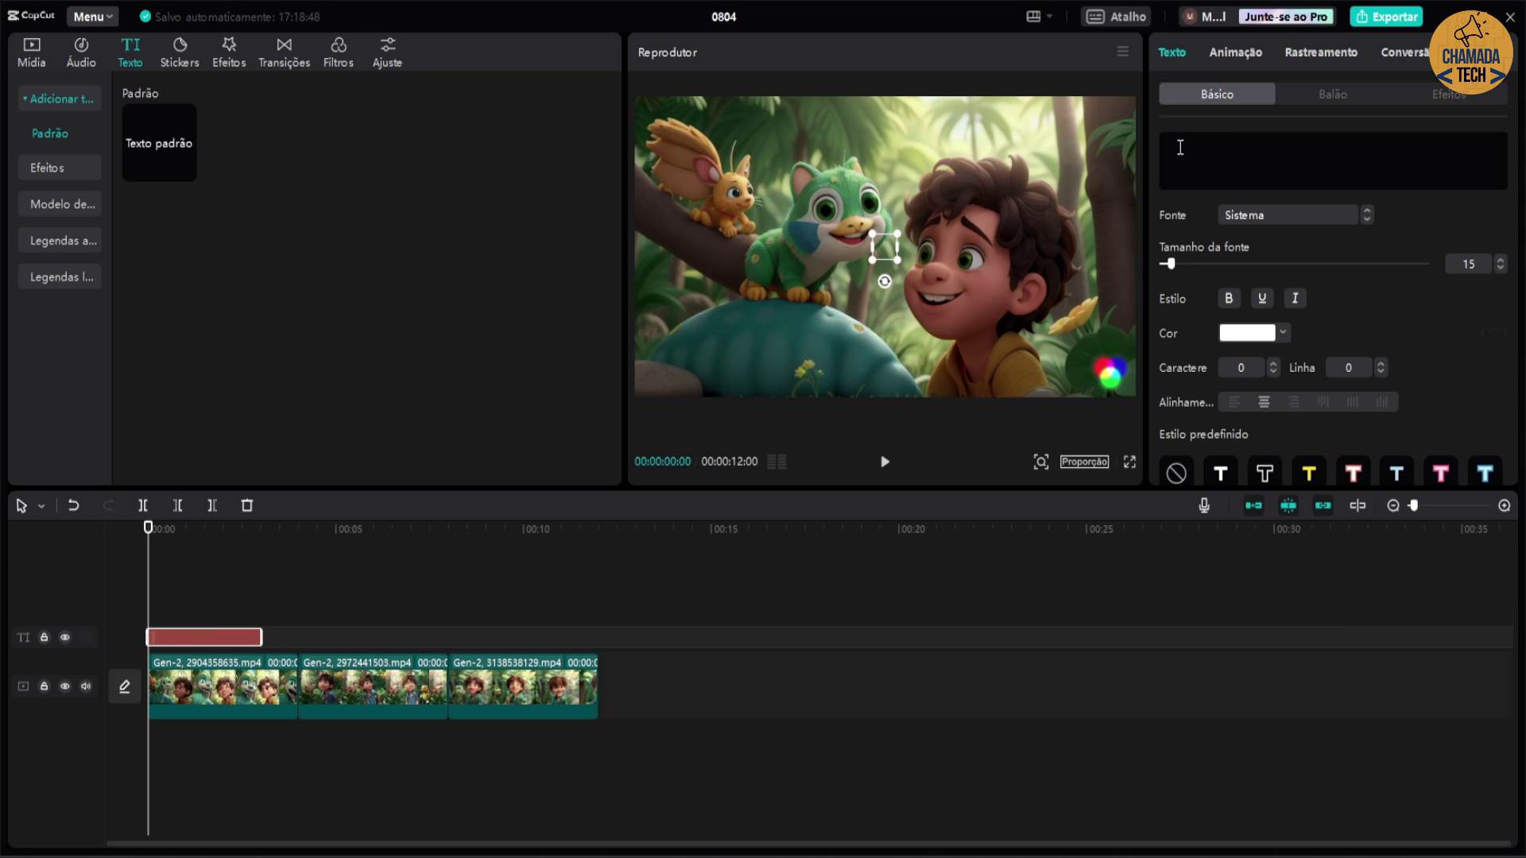
pyautogui.write('João é um menino amigável que mora numa casa perto da floresta, nessa floresta te uma mata bem fechada onde existem diversos animais com os quais faz amizades duradouras')
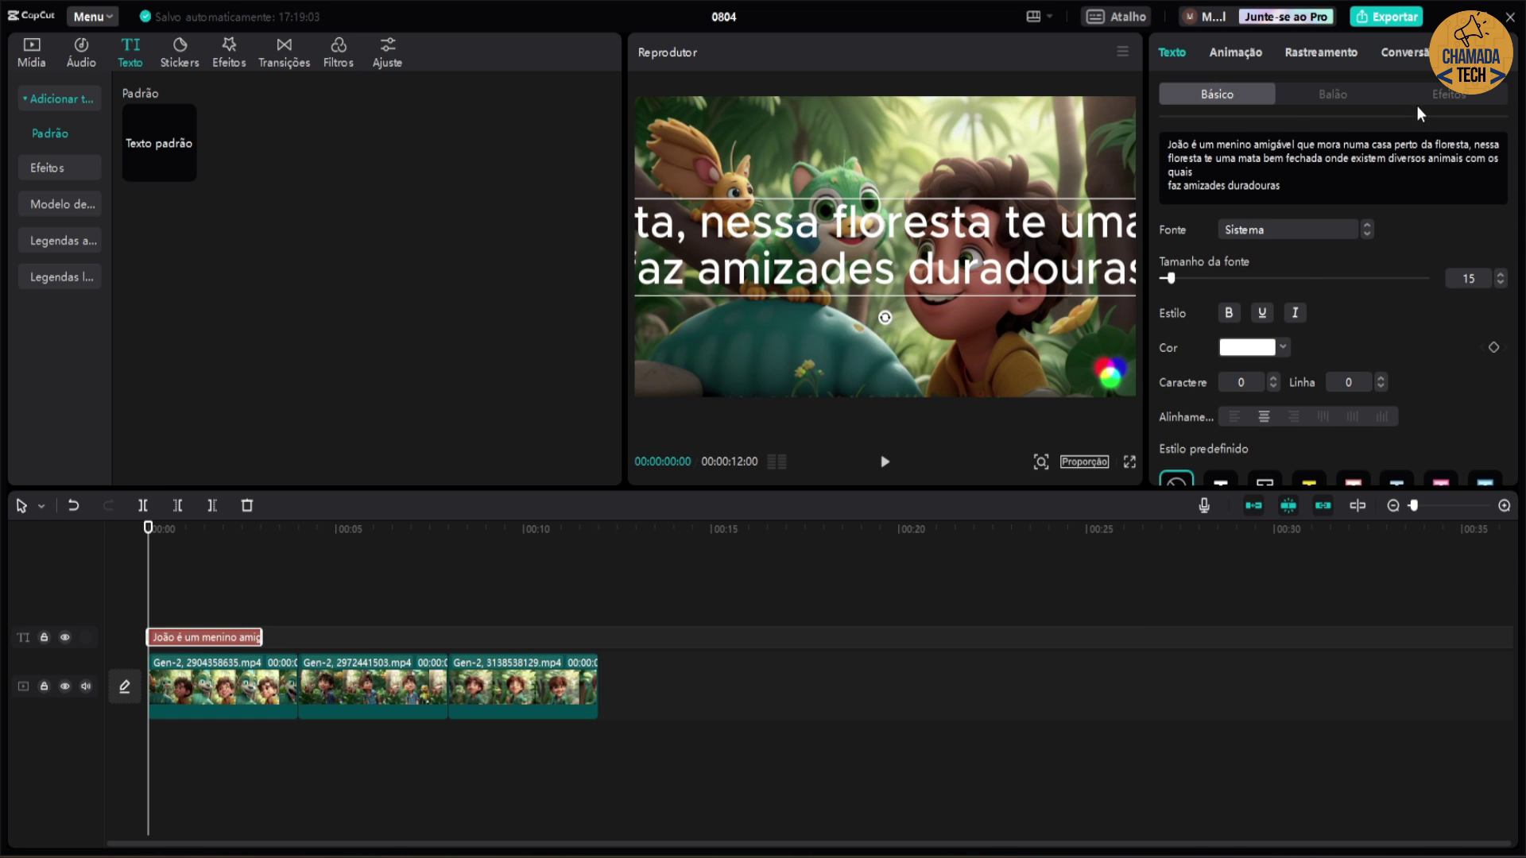
# Step: Convert the story text to speech with the Lucas voice and delete the text clip from the timeline
pyautogui.click(1422, 51)
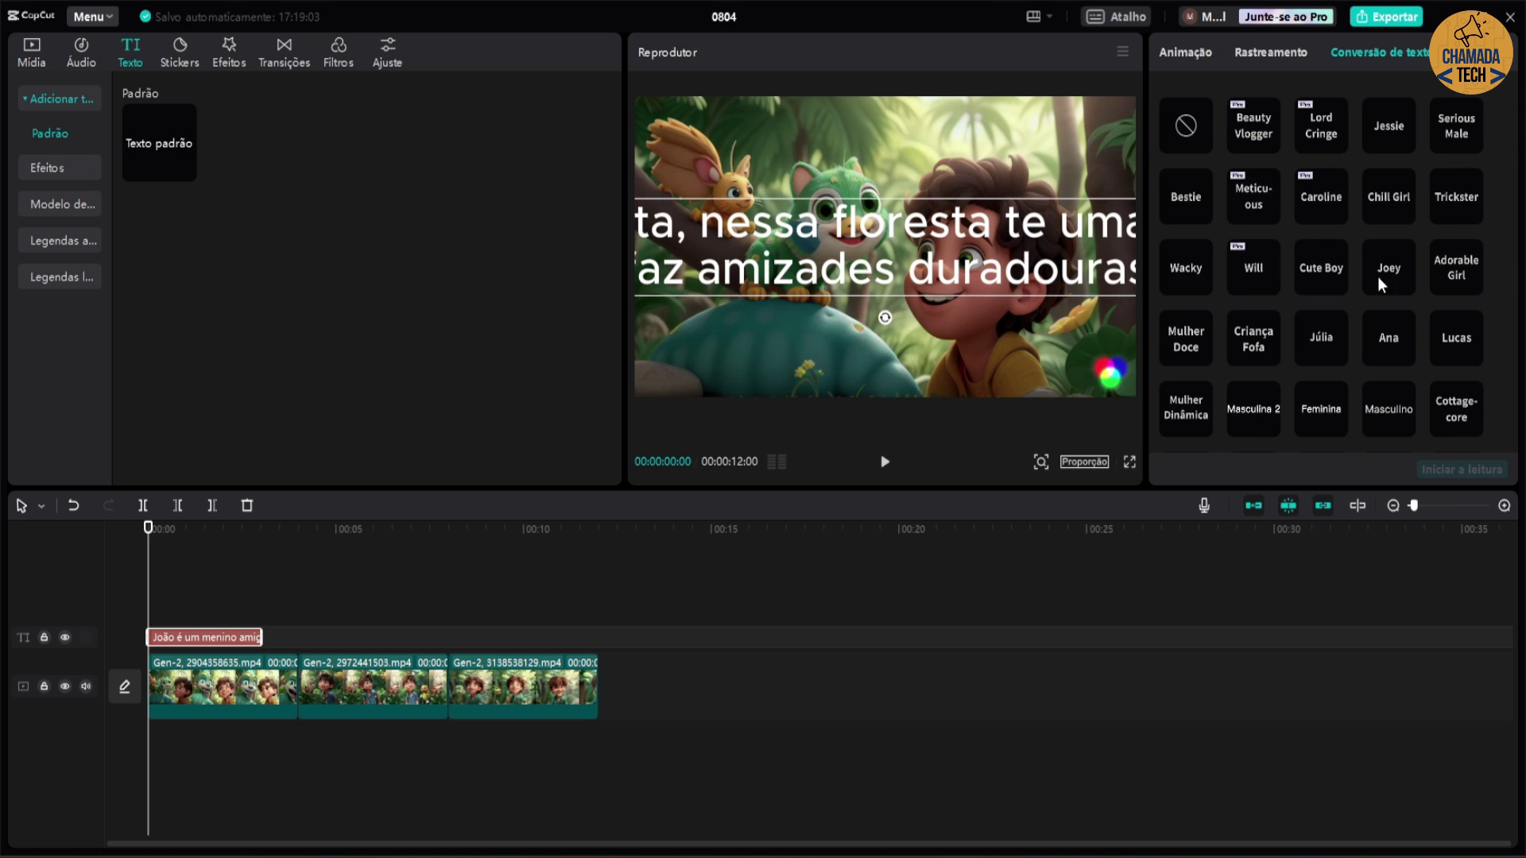
pyautogui.click(1462, 348)
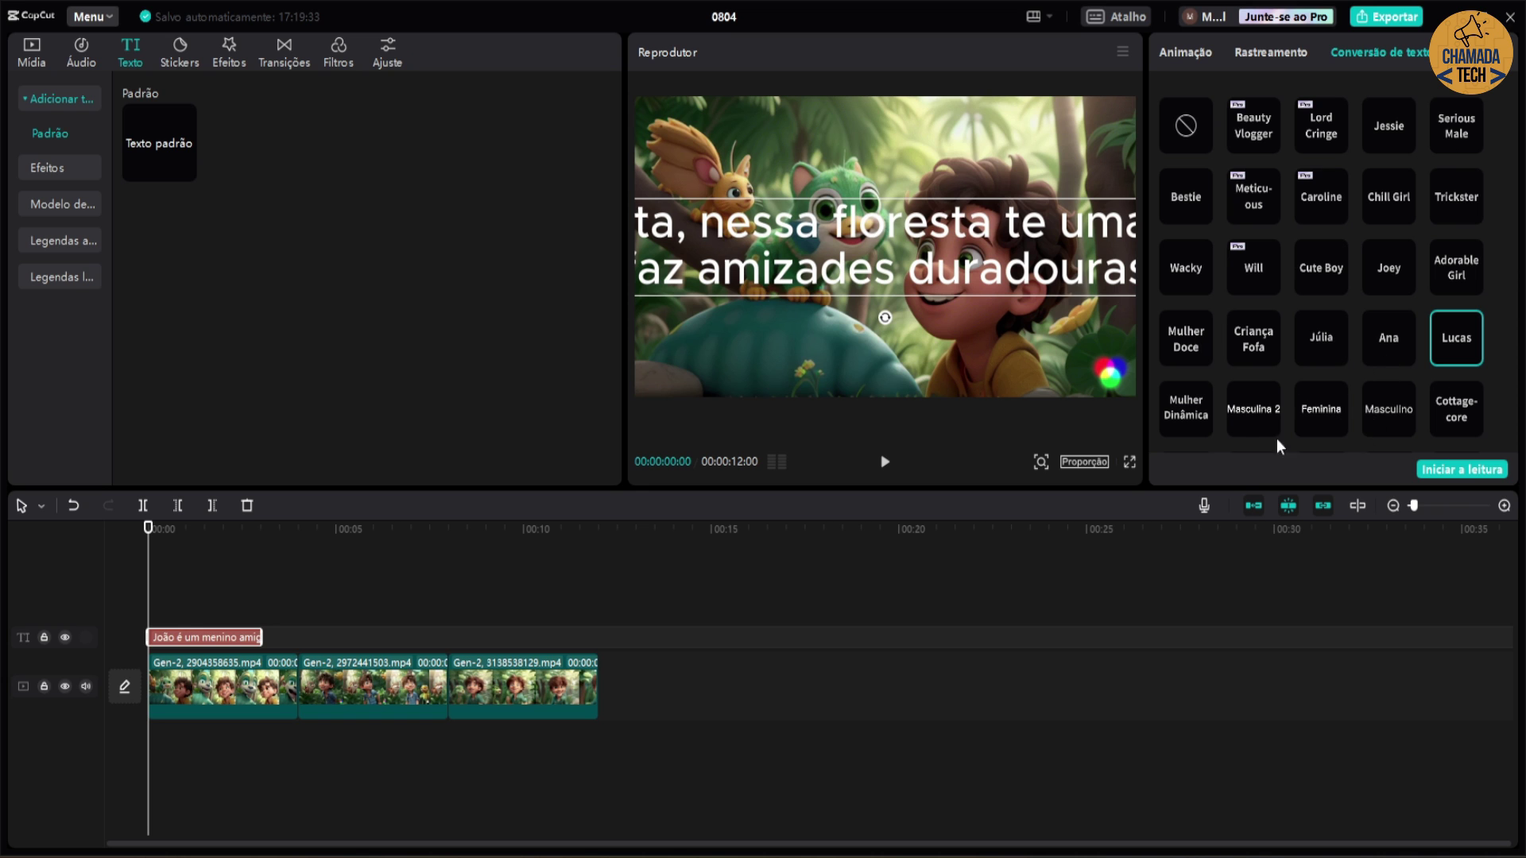
pyautogui.click(1470, 471)
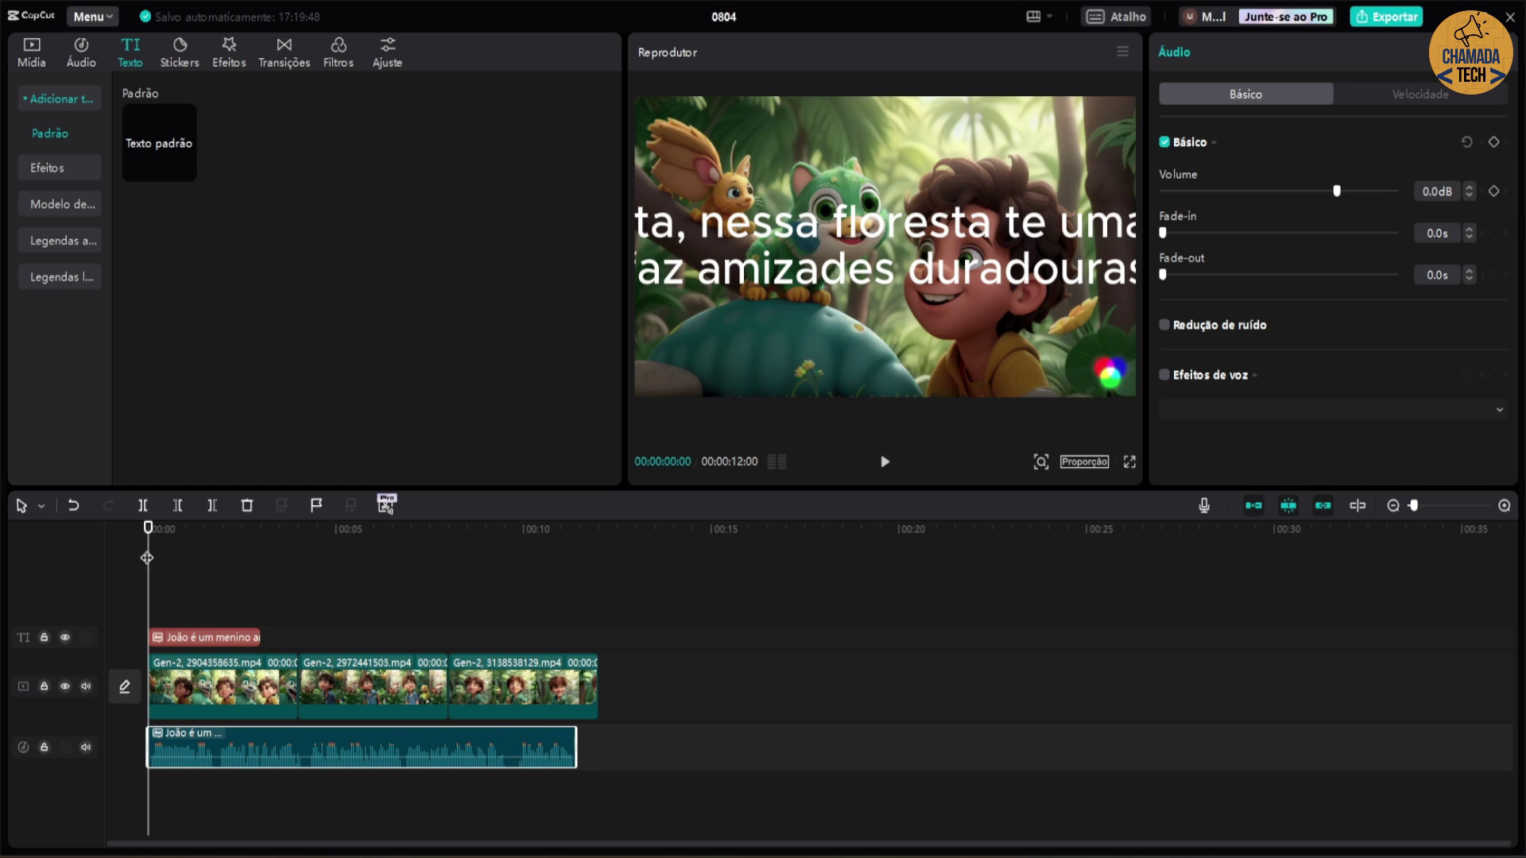
pyautogui.click(155, 637)
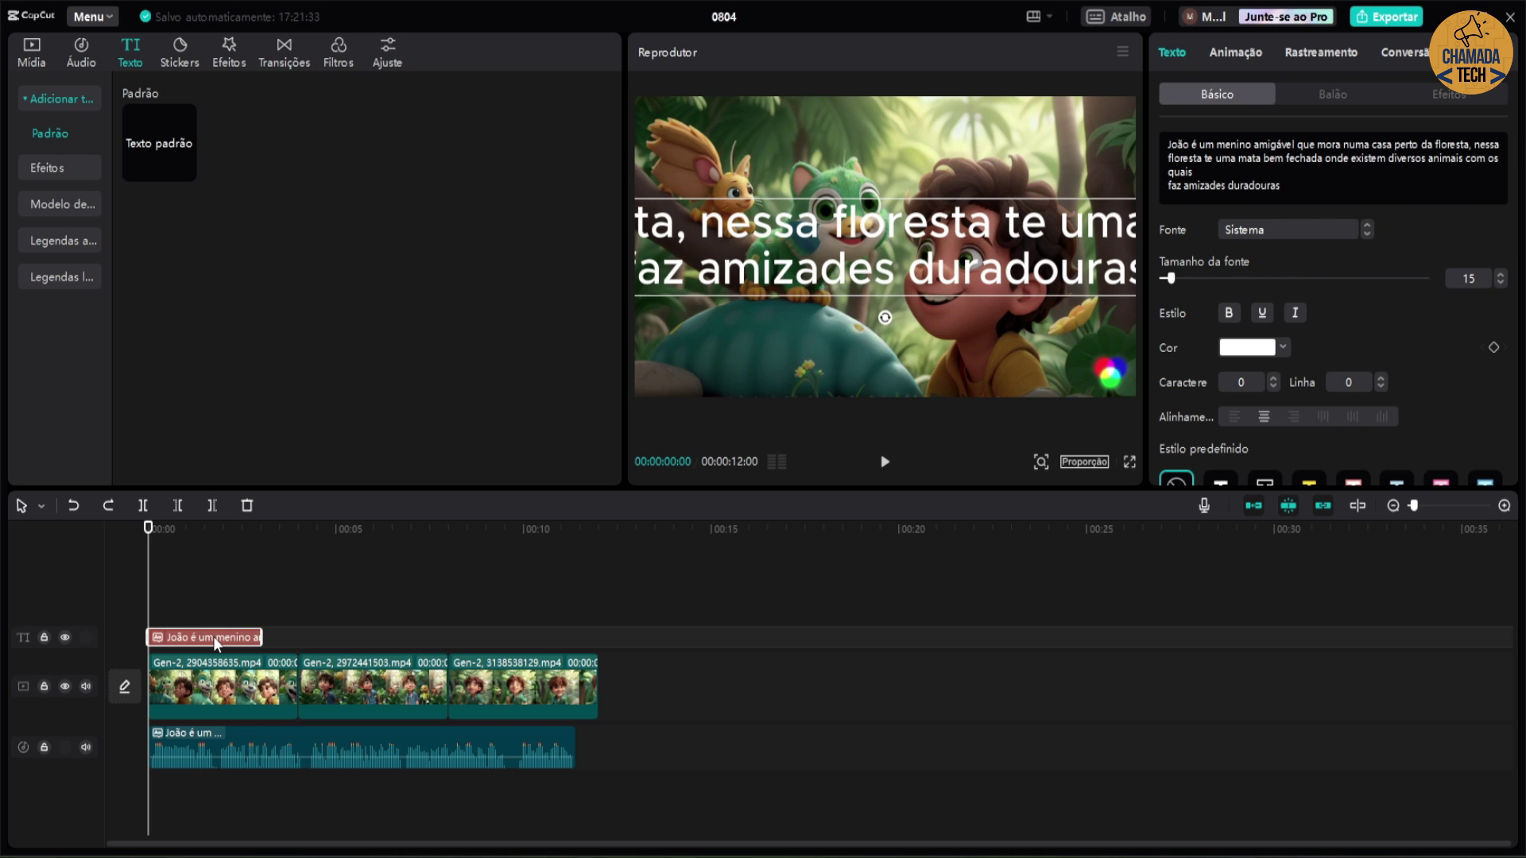
pyautogui.press('Delete')
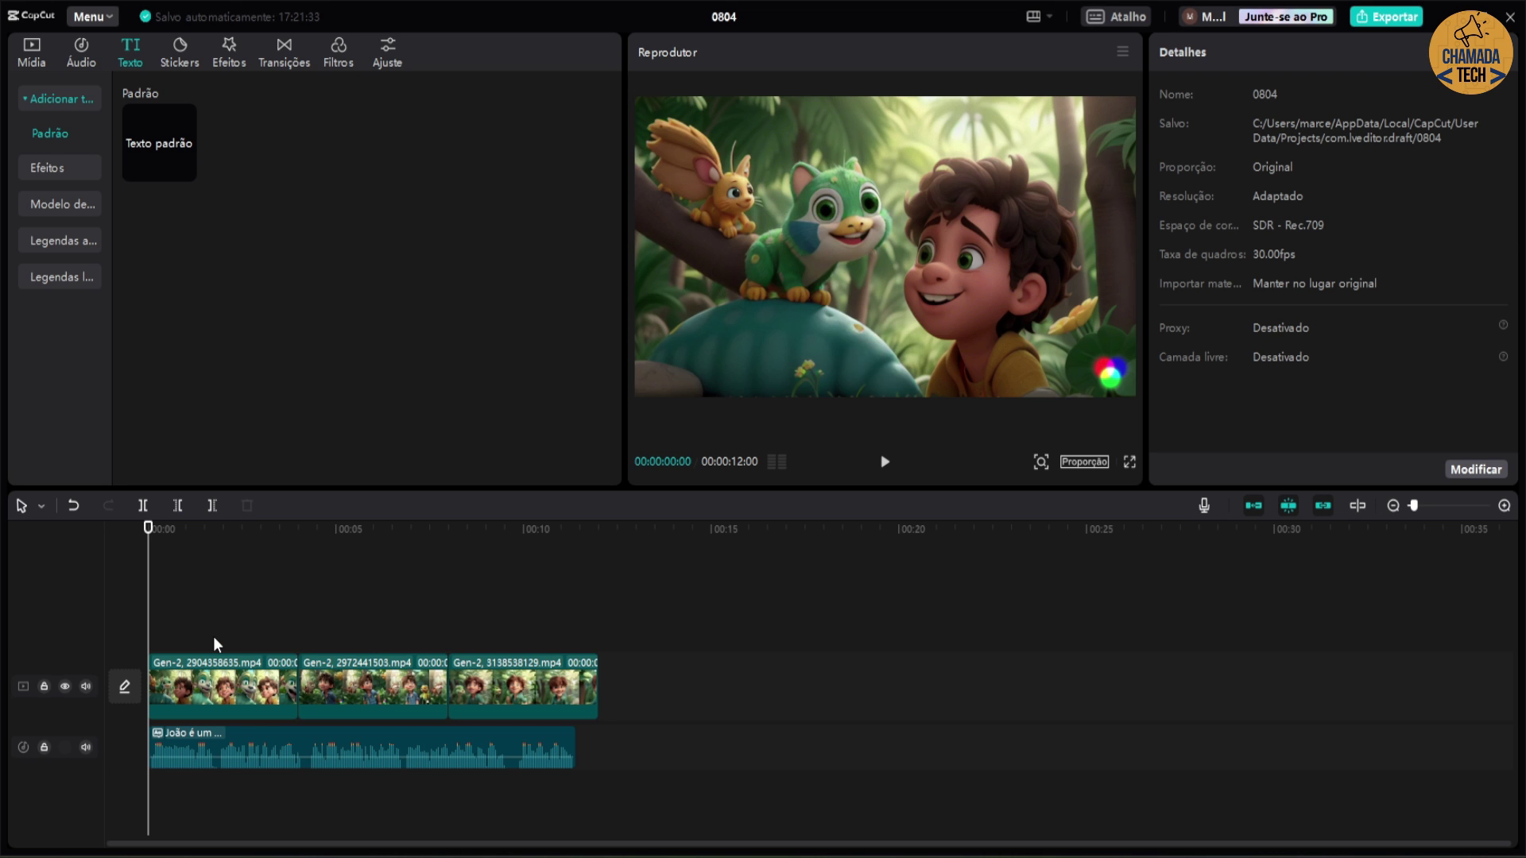
# Step: Trim the end of the third video clip to match the end of the narration audio
pyautogui.click(564, 696)
pyautogui.moveTo(597, 688); pyautogui.dragTo(576, 688)
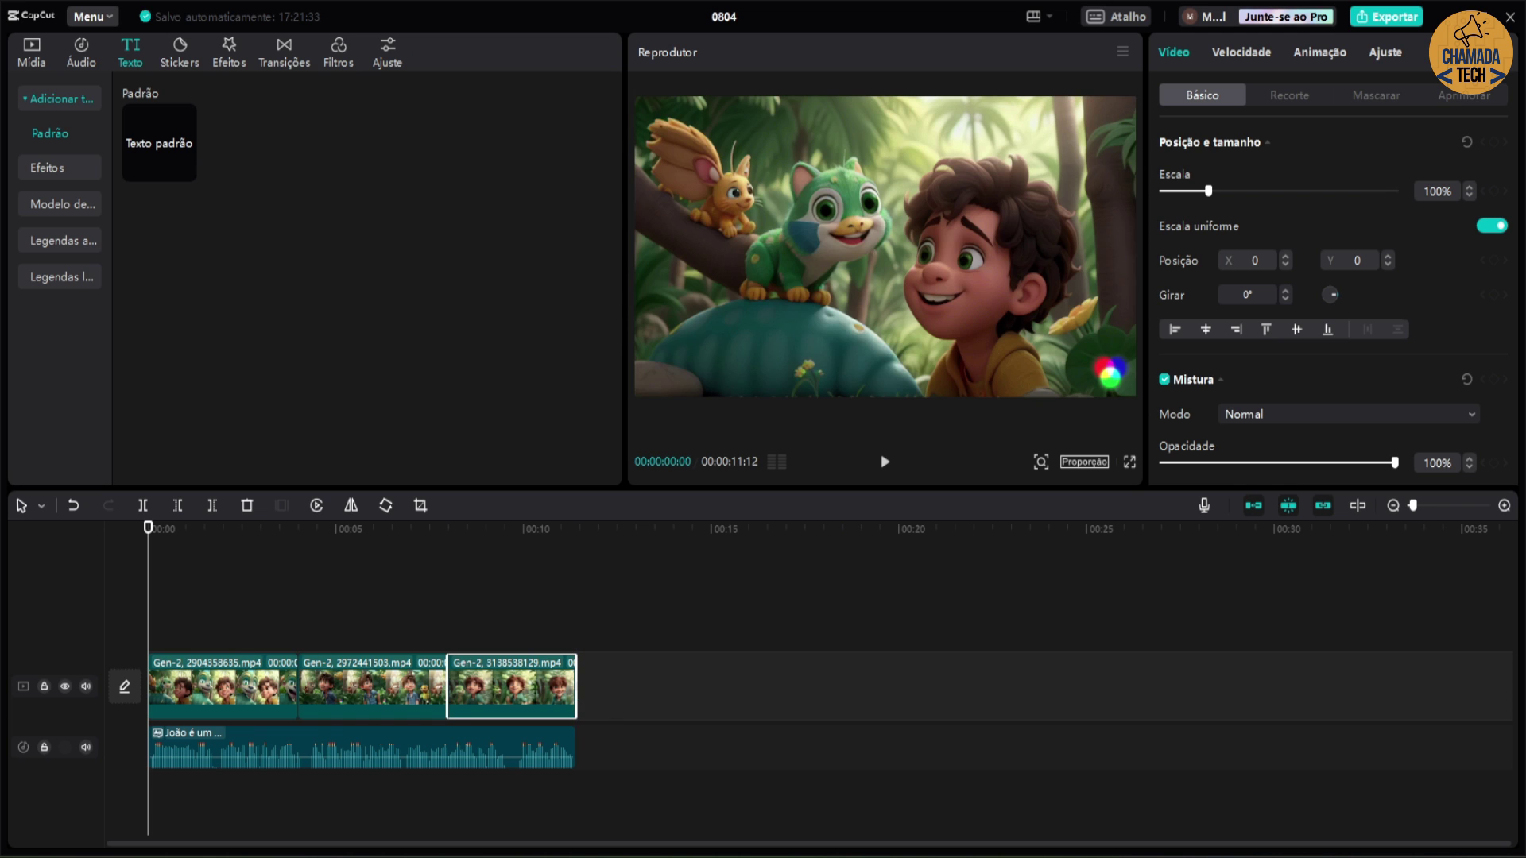
pyautogui.click(518, 604)
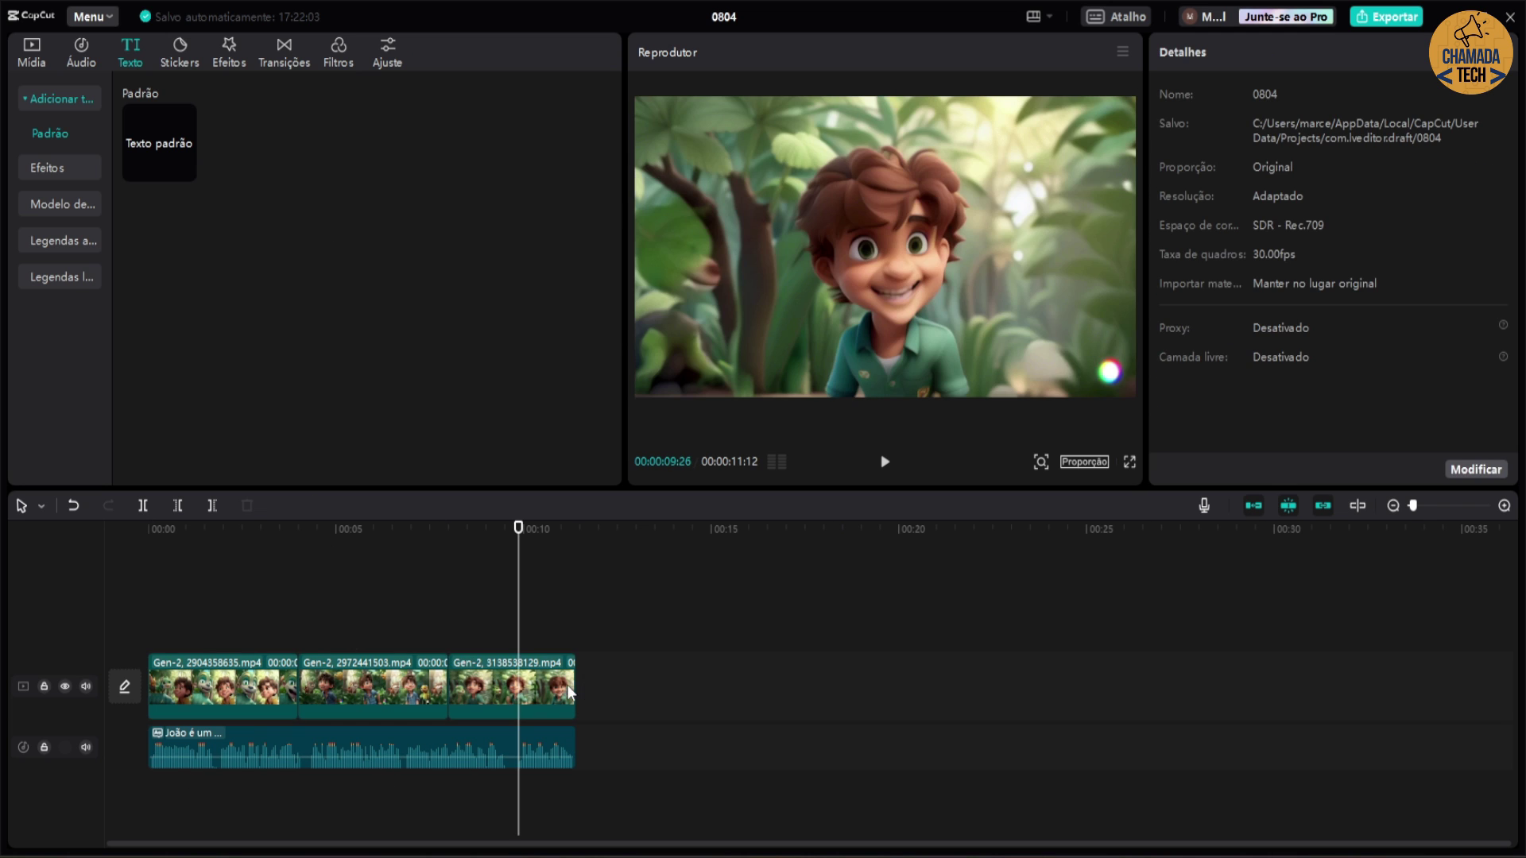
# Step: Create automatic captions in Português (Brasil) and play the timeline from the start to check them
pyautogui.click(76, 241)
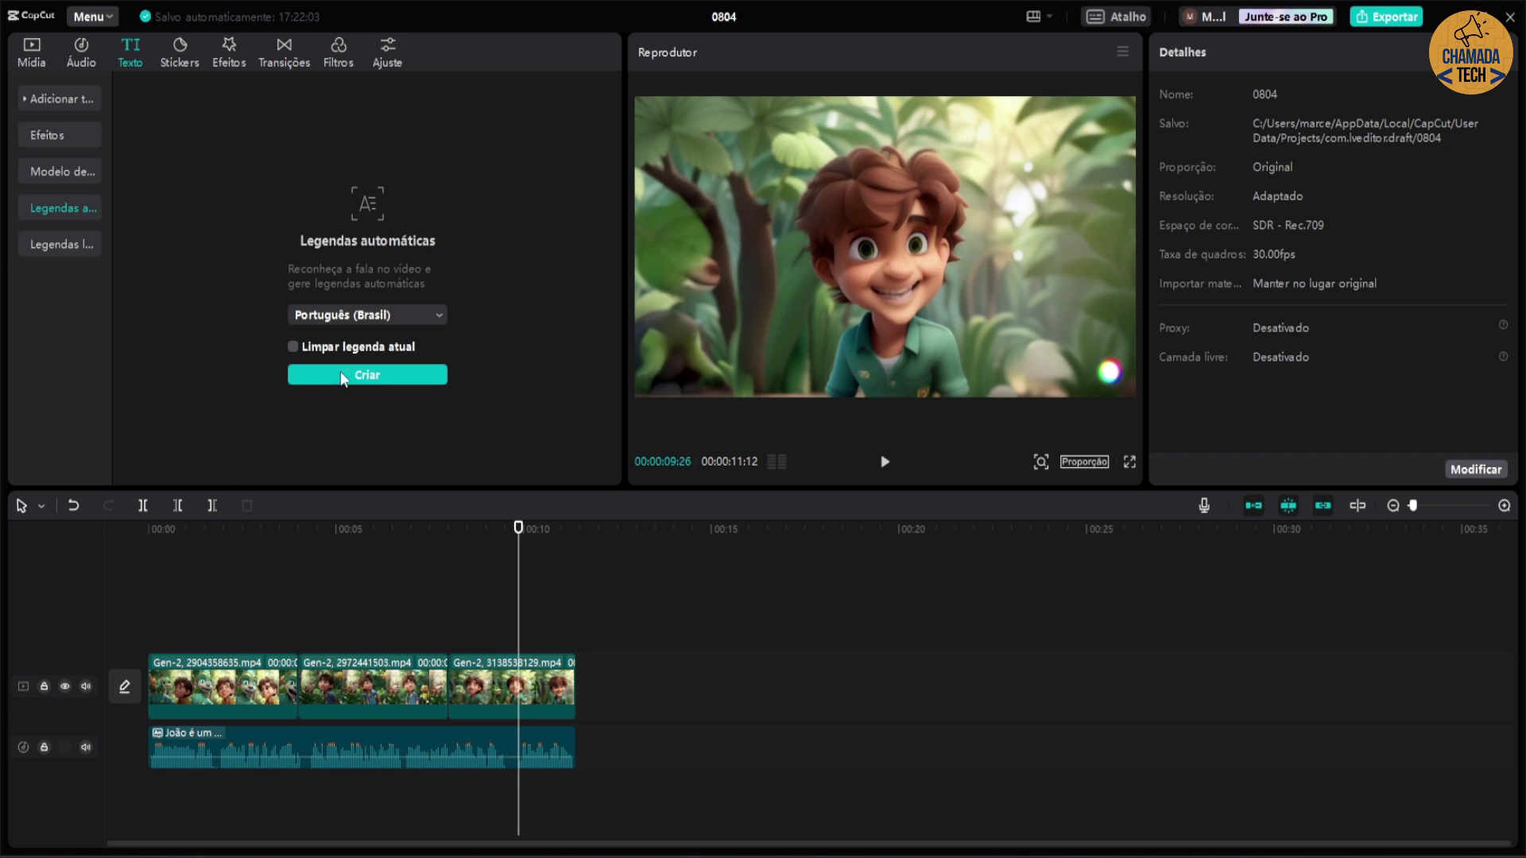
pyautogui.click(368, 377)
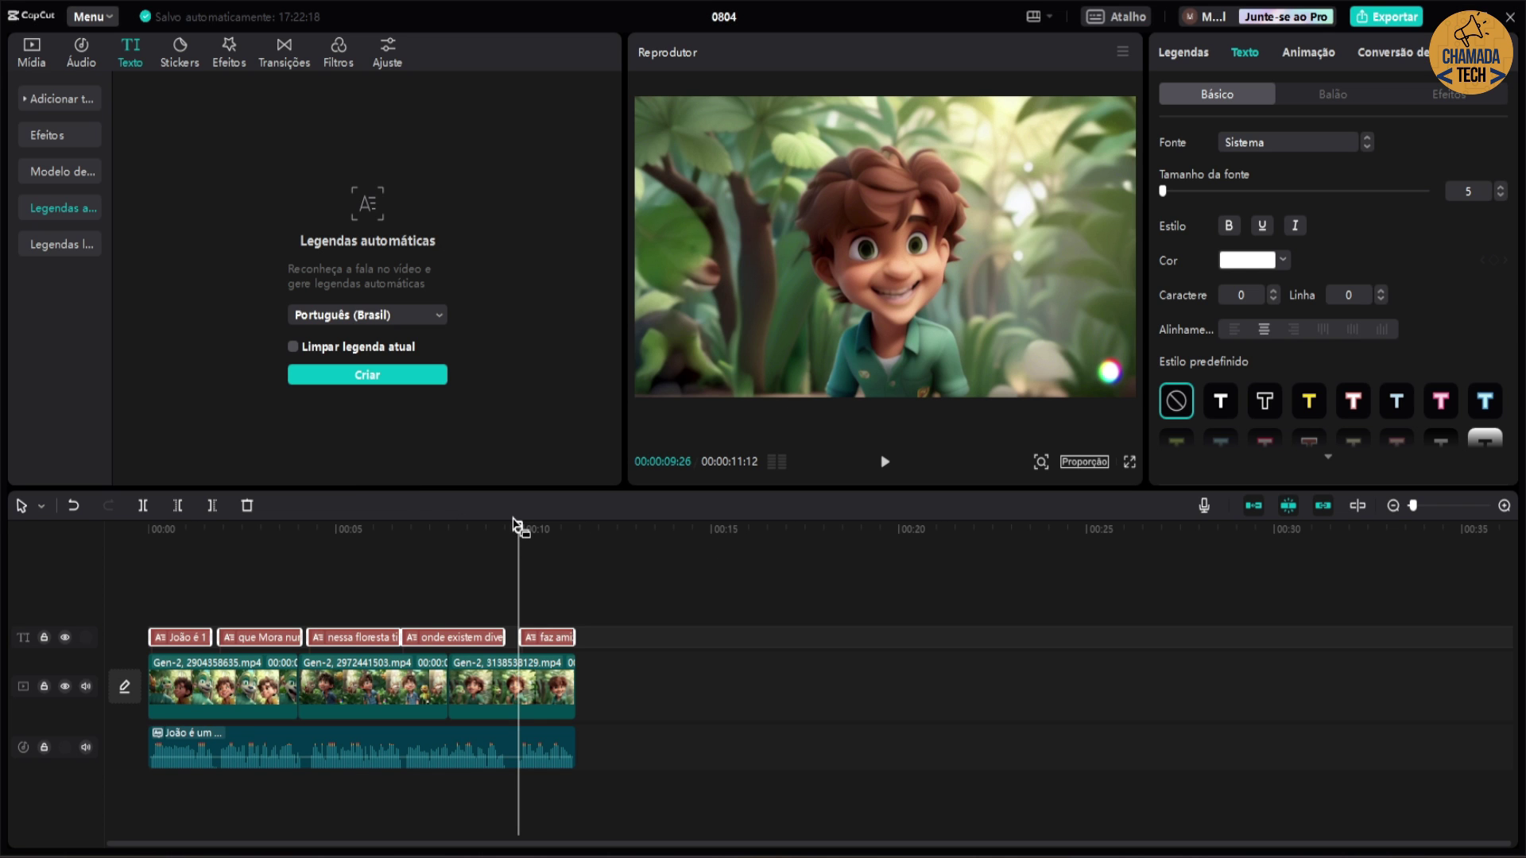
pyautogui.moveTo(517, 528); pyautogui.dragTo(116, 544)
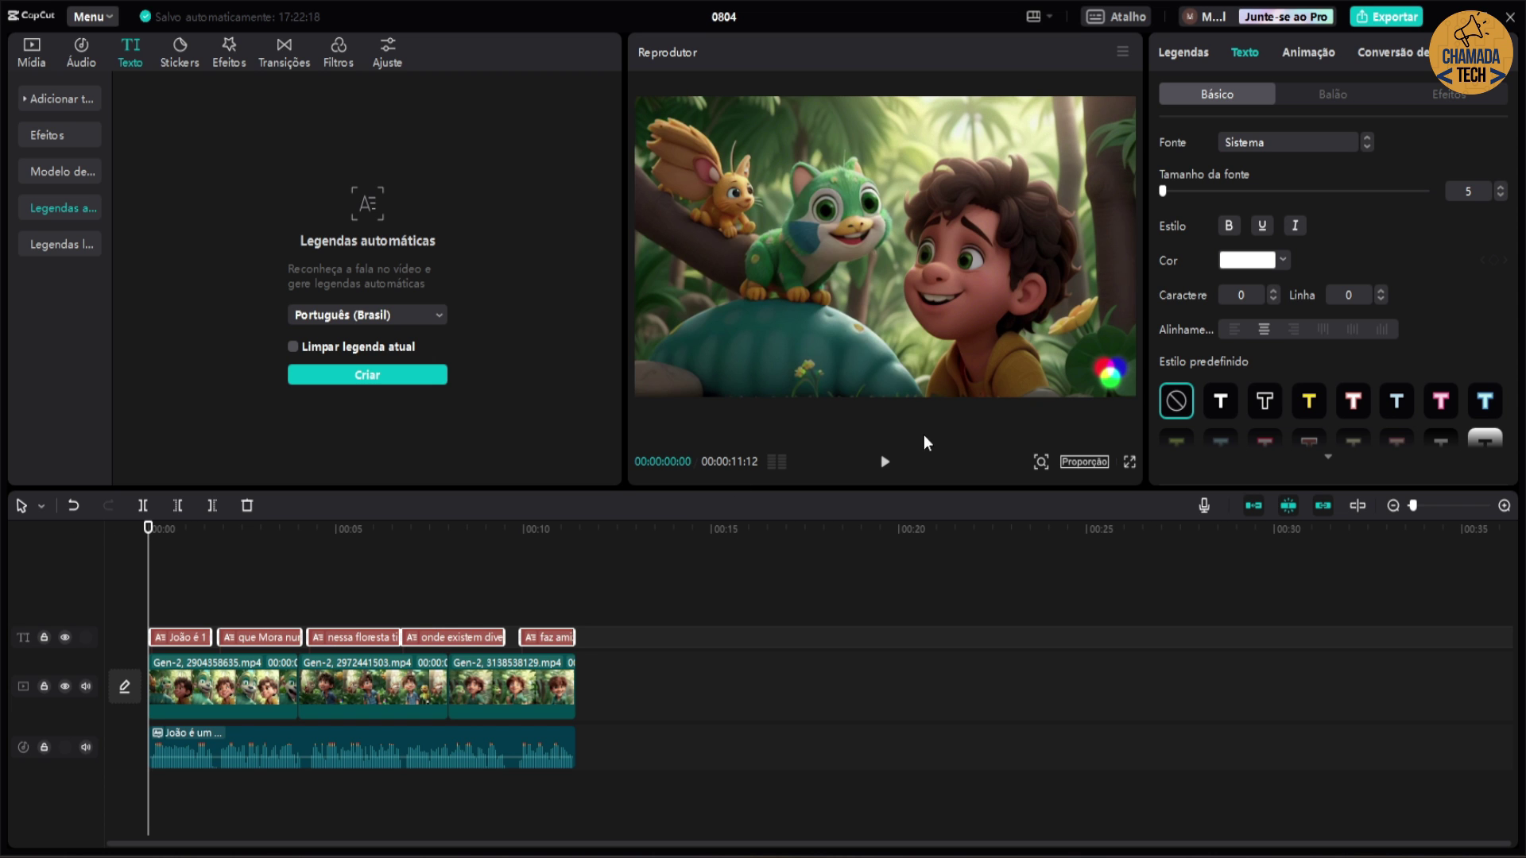
pyautogui.click(885, 464)
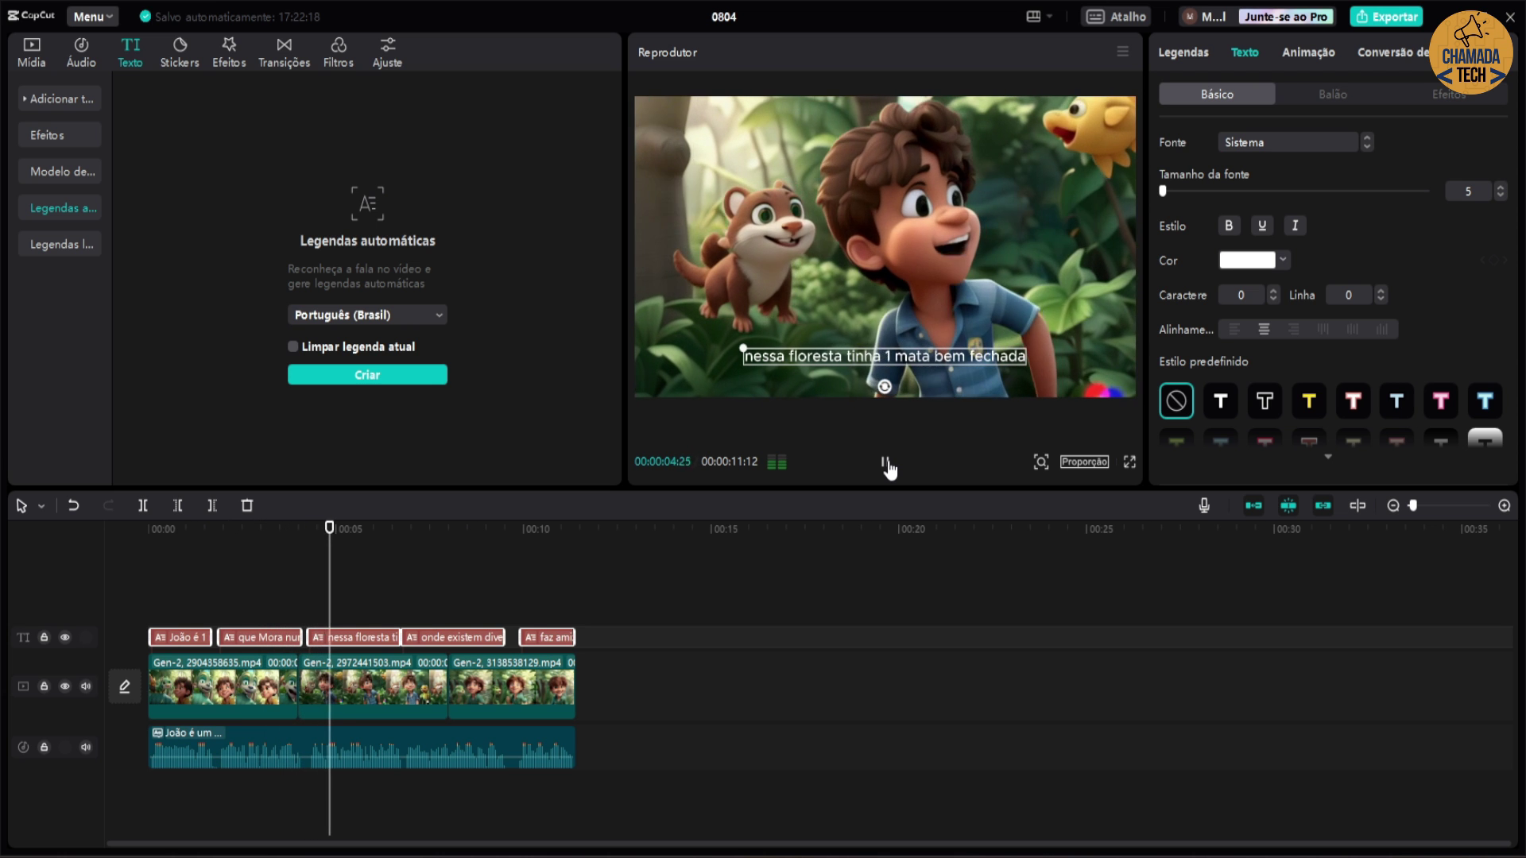
pyautogui.click(809, 532)
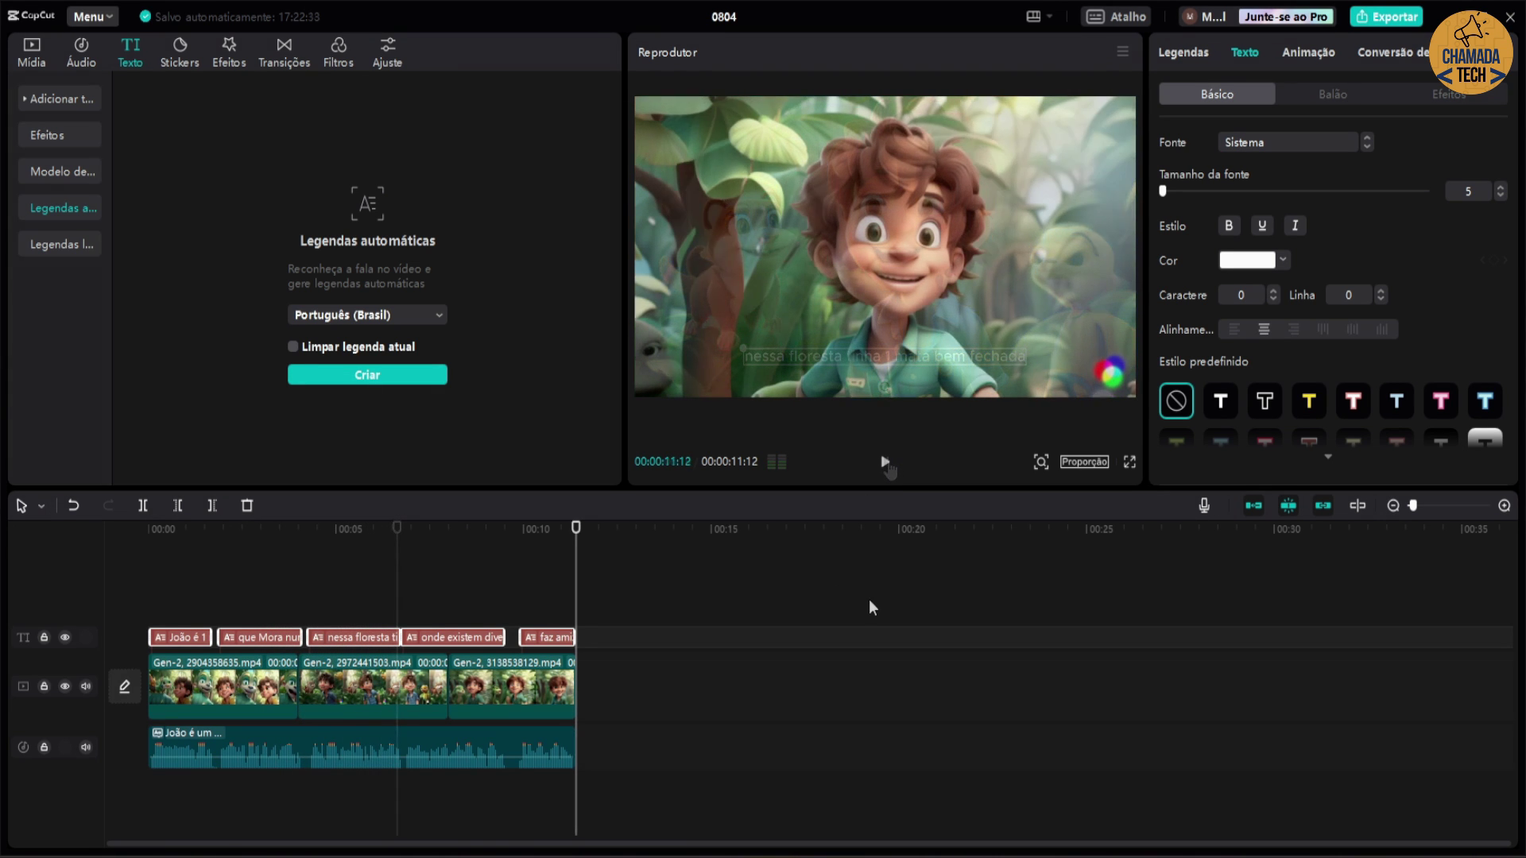
# Step: Apply the yellow predefined text style to all captions and return the playhead to the start
pyautogui.click(1311, 405)
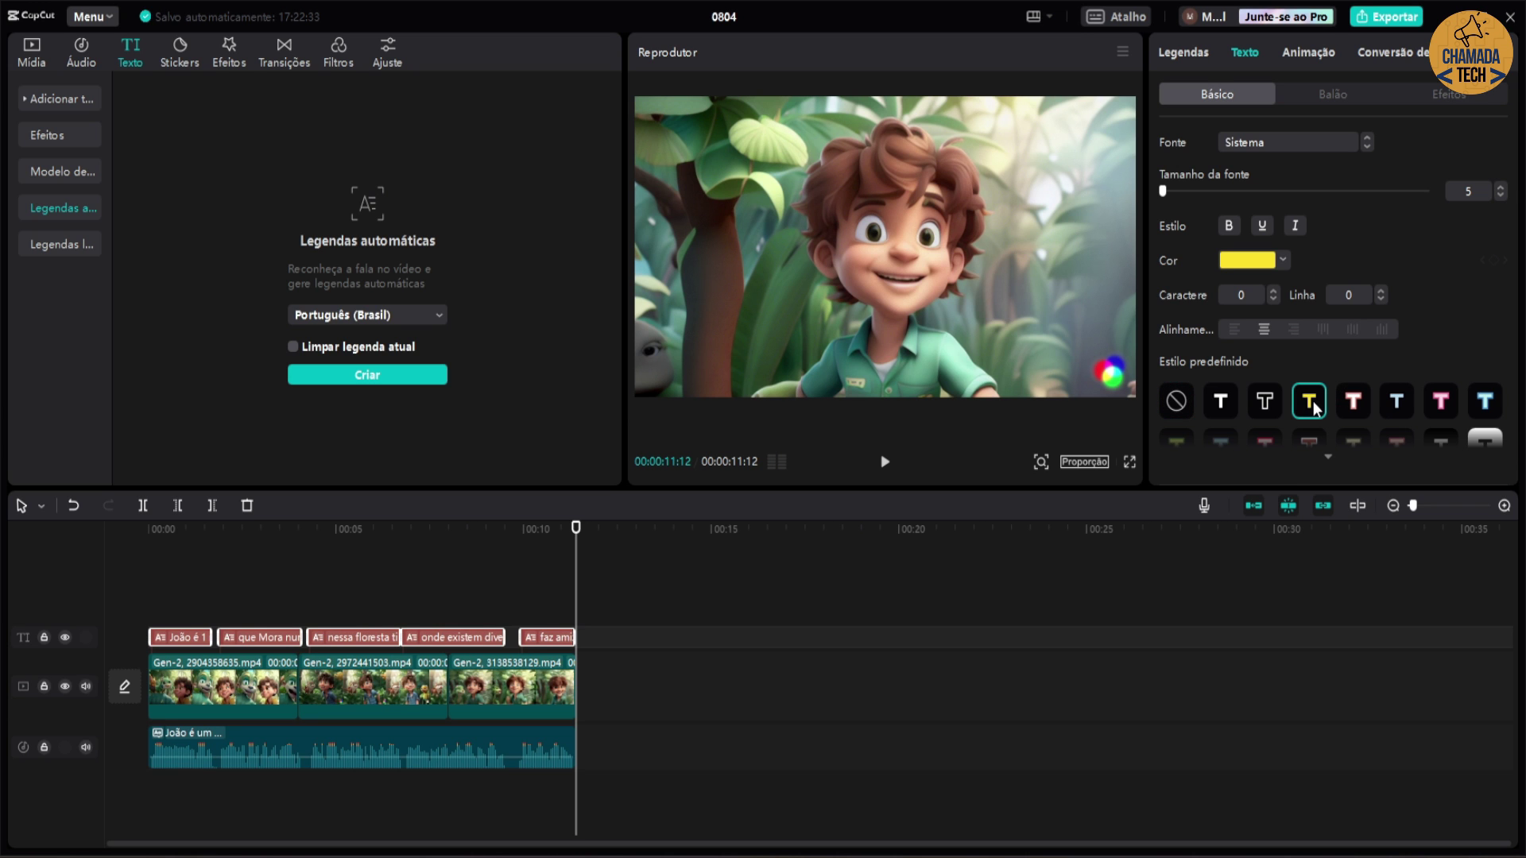
pyautogui.moveTo(576, 528); pyautogui.dragTo(69, 613)
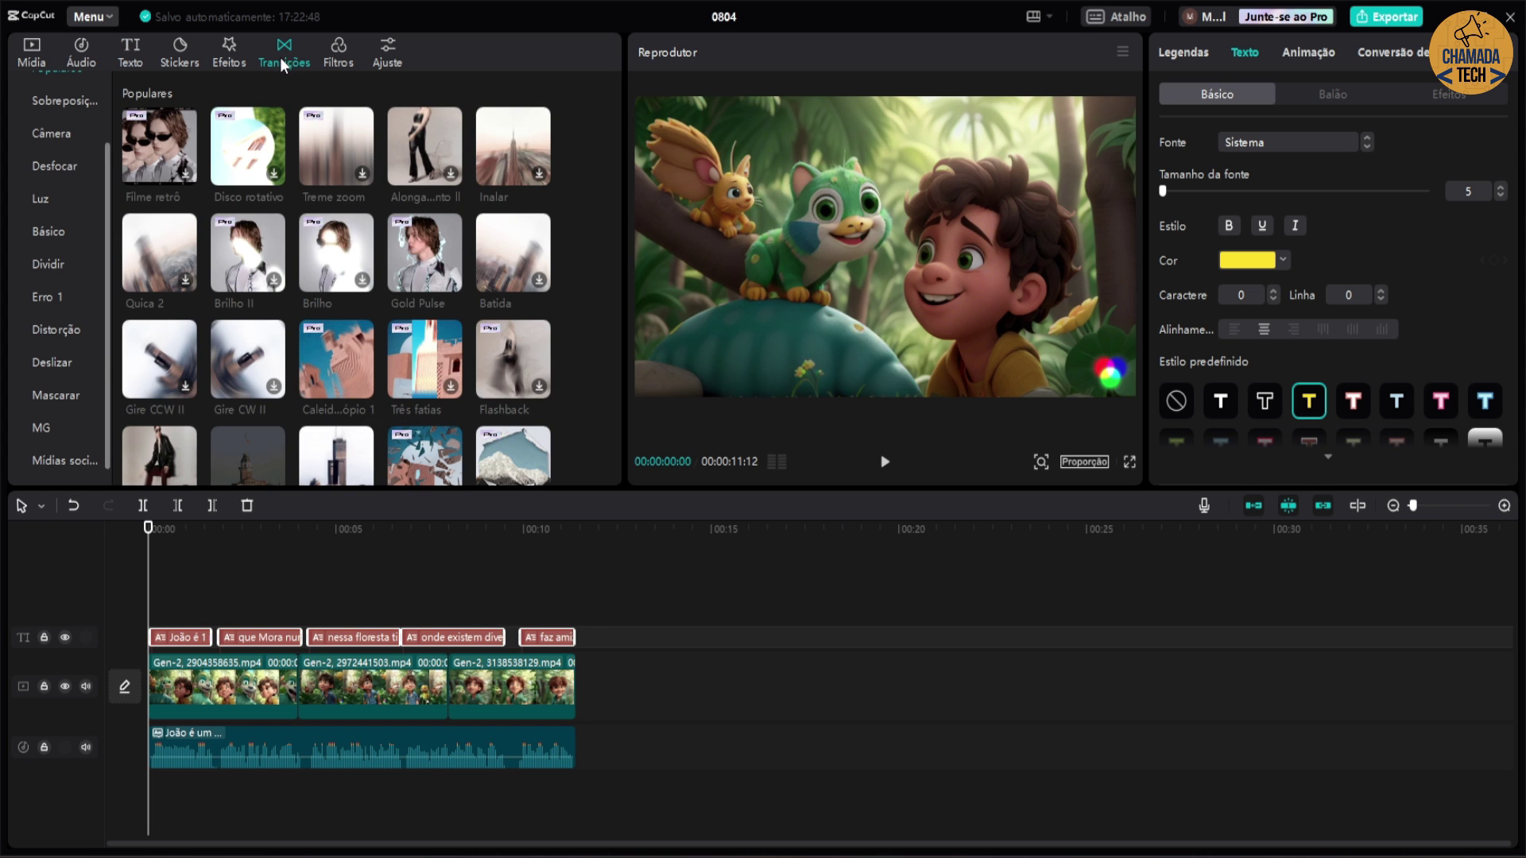
# Step: Add the Combinar transition between the first and second clips and between the second and third clips, accepting duplicated frames
pyautogui.scroll(-1, 579, 200)
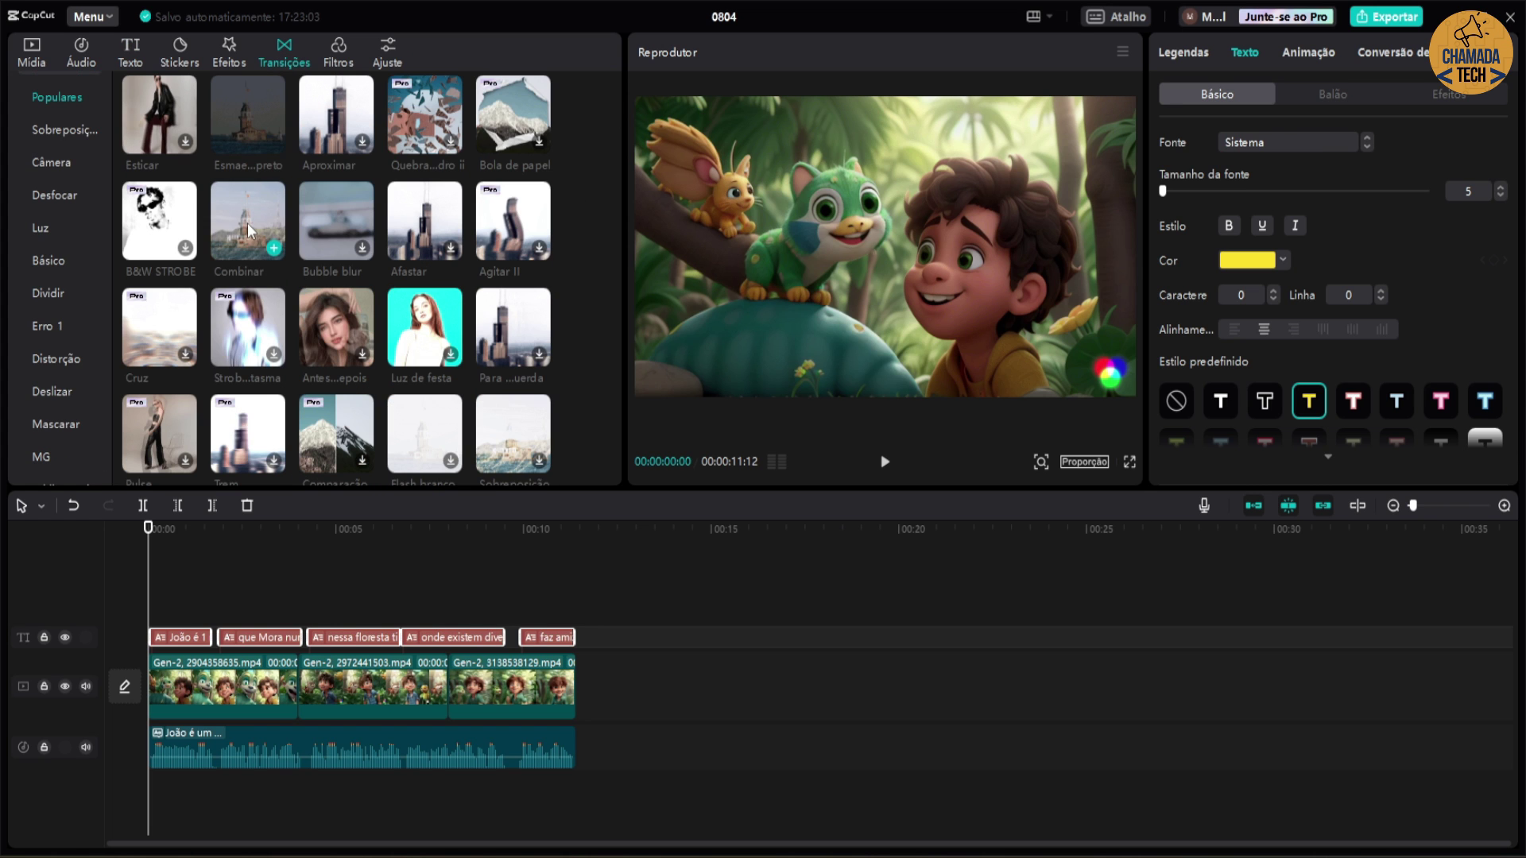
pyautogui.click(255, 547)
pyautogui.moveTo(293, 636); pyautogui.dragTo(289, 688)
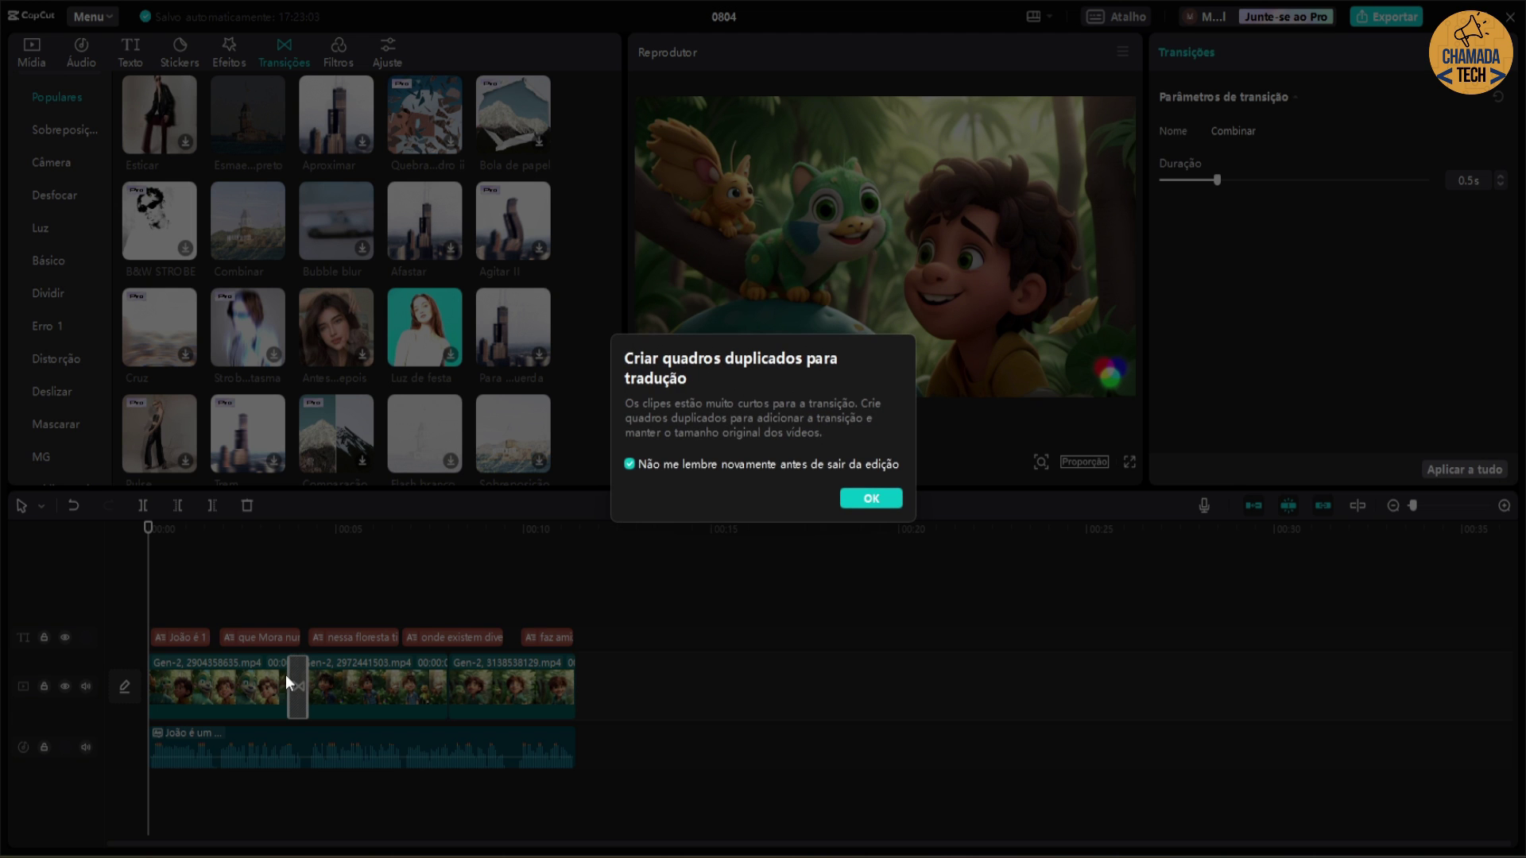
pyautogui.click(870, 498)
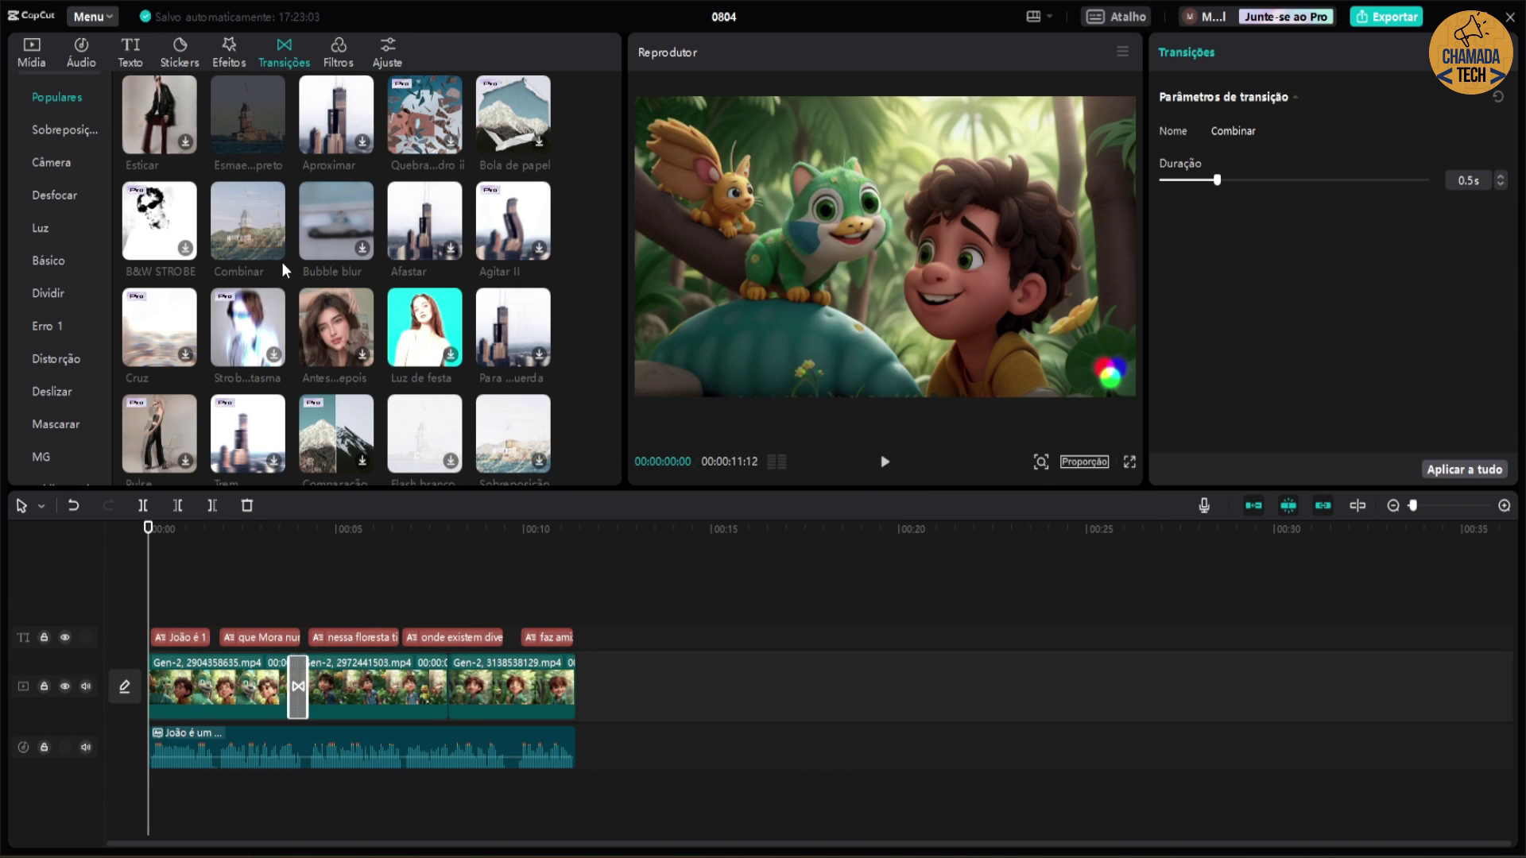
pyautogui.moveTo(263, 239); pyautogui.dragTo(446, 689)
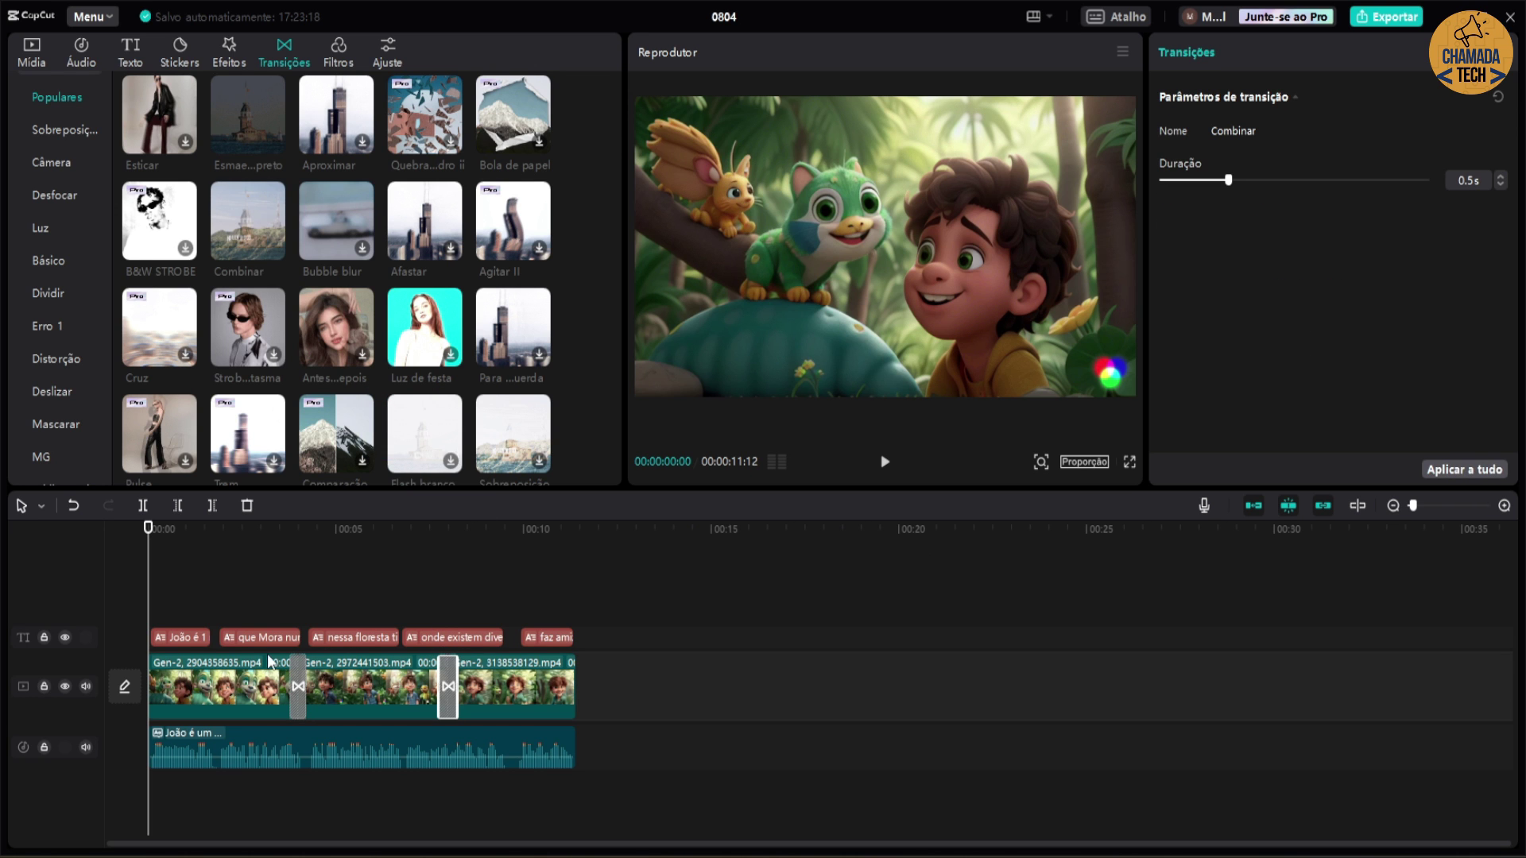
# Step: Play the timeline from just before the first transition through the second one to check both transitions
pyautogui.moveTo(149, 535); pyautogui.dragTo(289, 612)
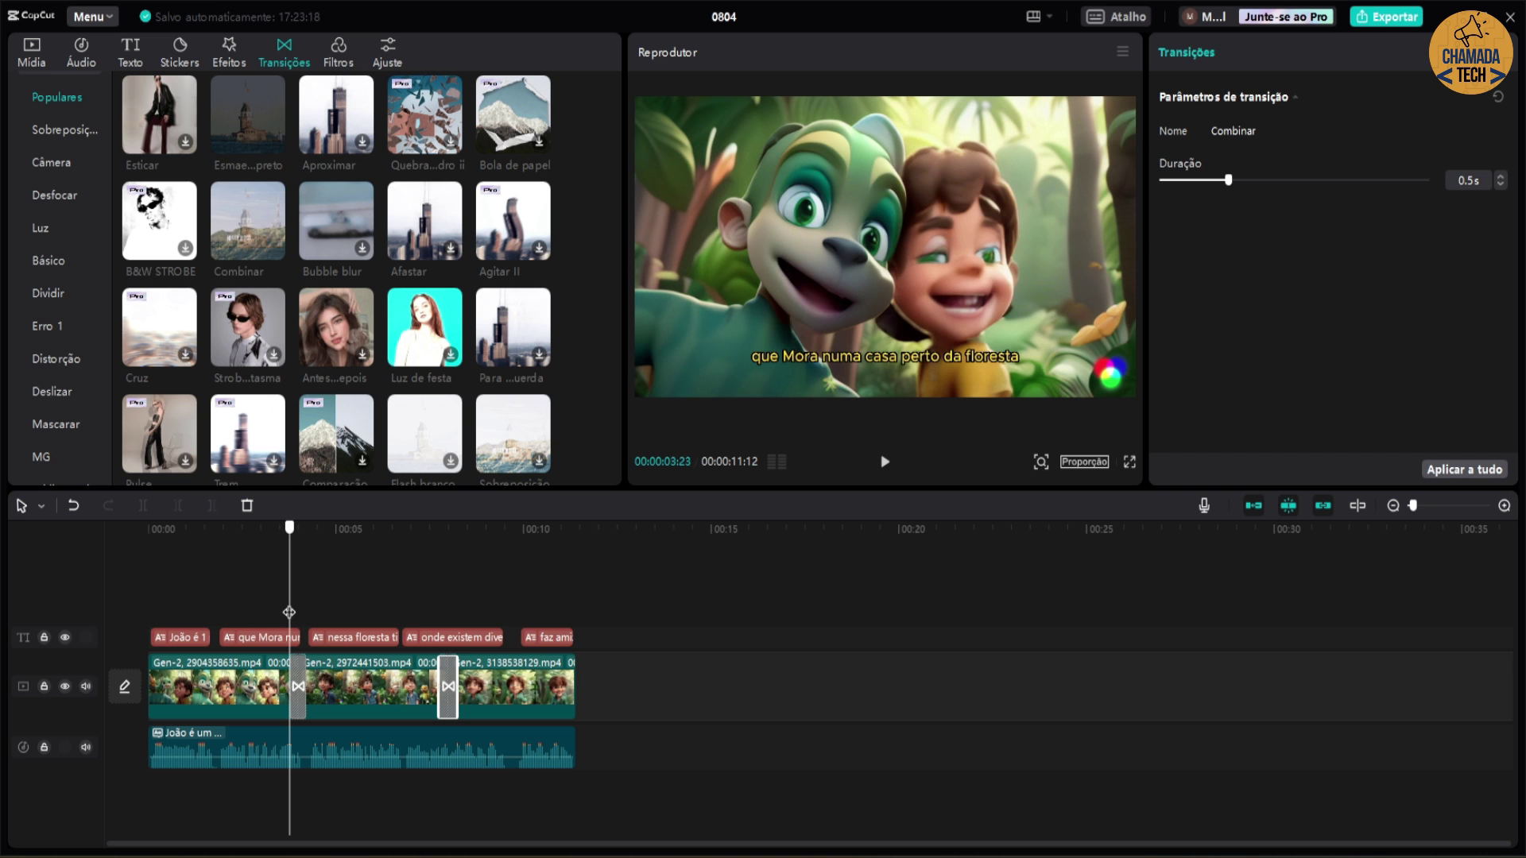
pyautogui.click(882, 464)
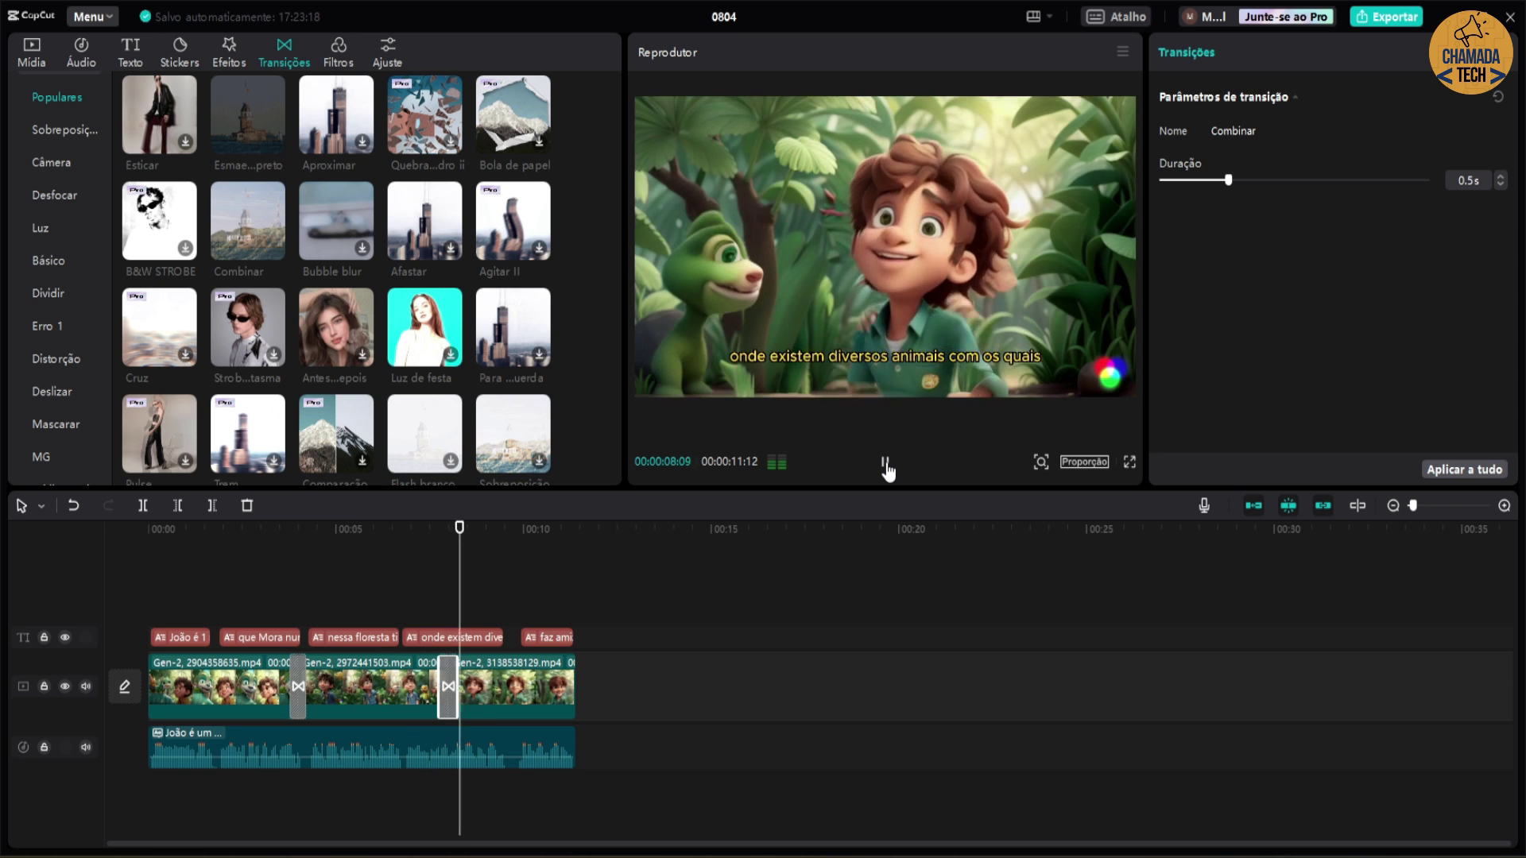
pyautogui.click(887, 467)
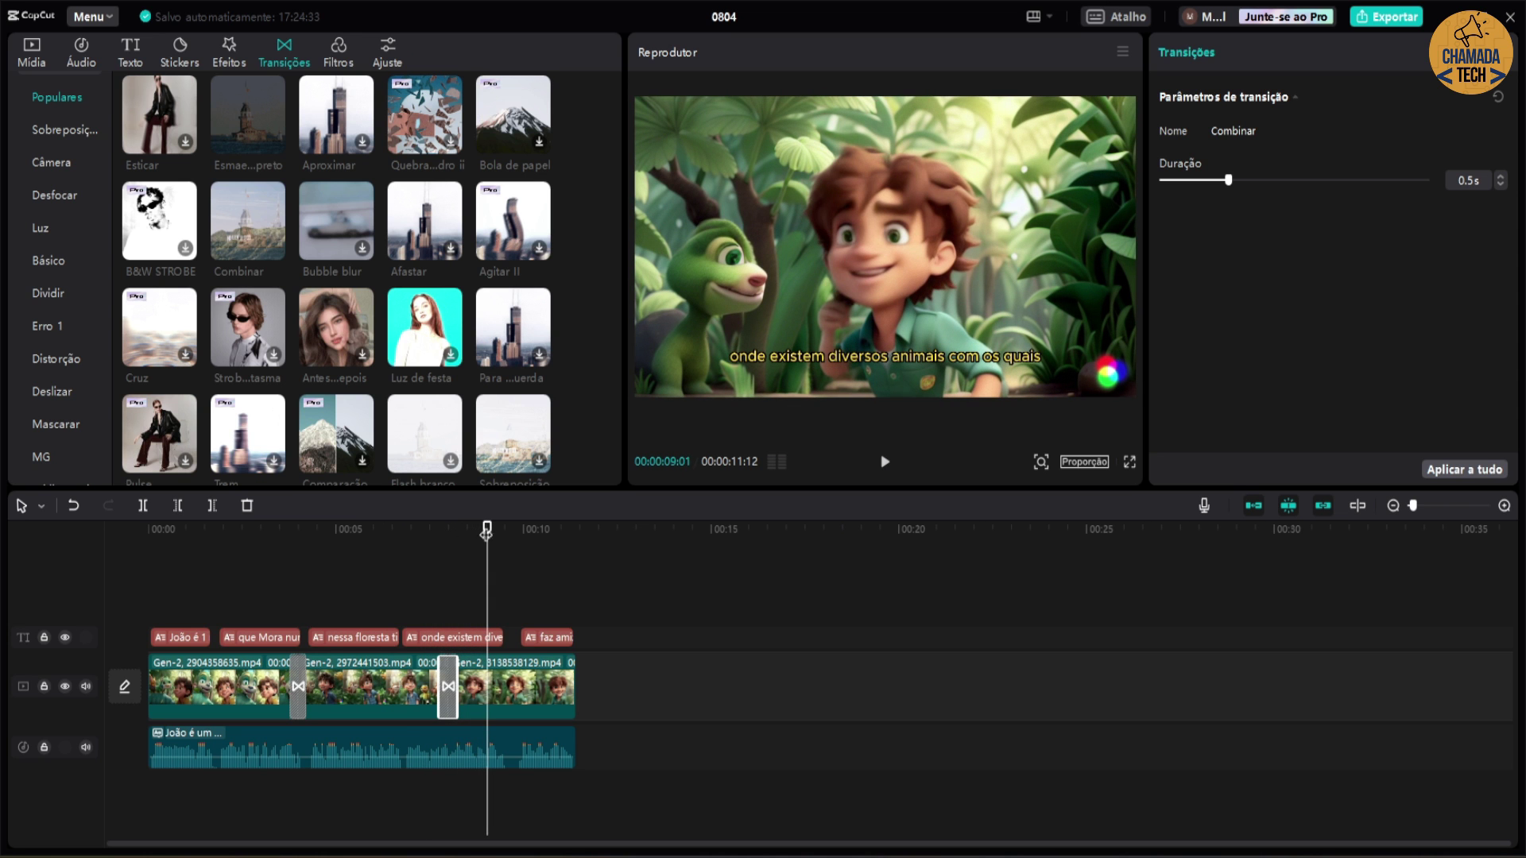
# Step: Add the Policromático effect from the Estrela category, stretched over the whole video, and play the result from the start
pyautogui.click(227, 57)
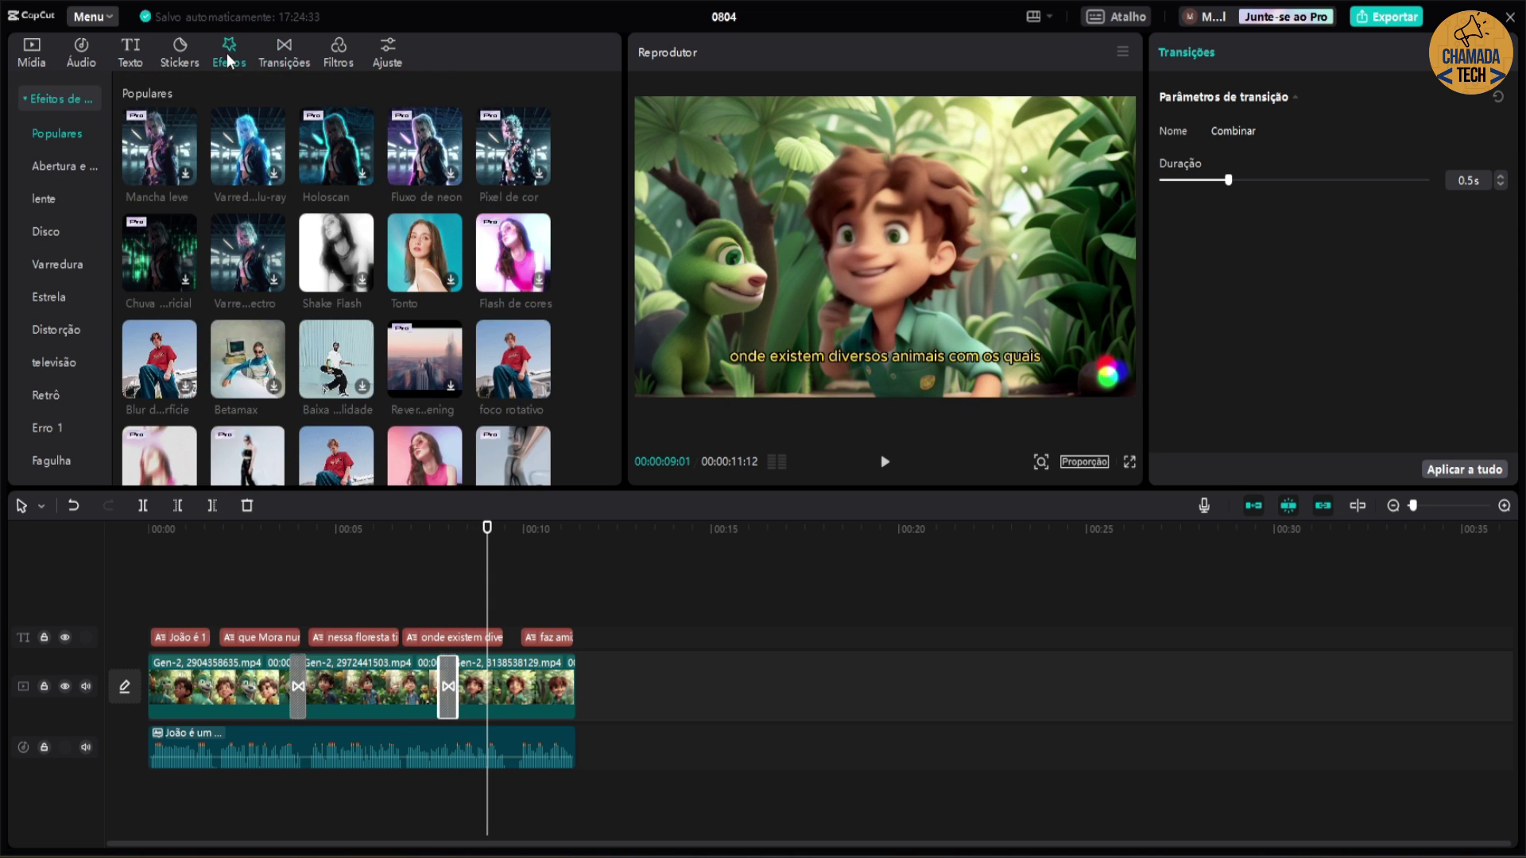
pyautogui.click(50, 293)
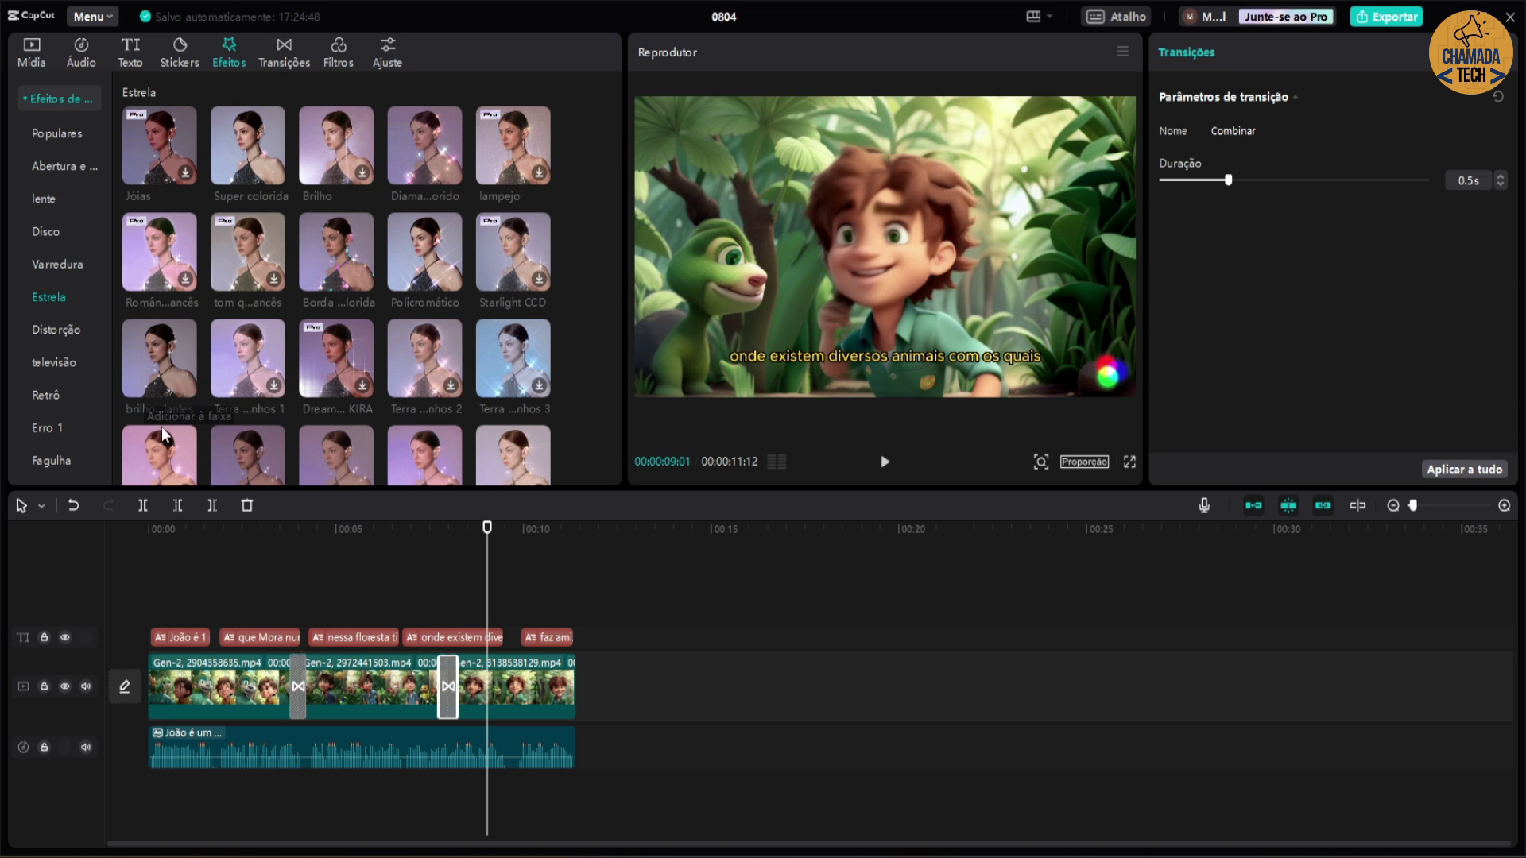
pyautogui.click(425, 253)
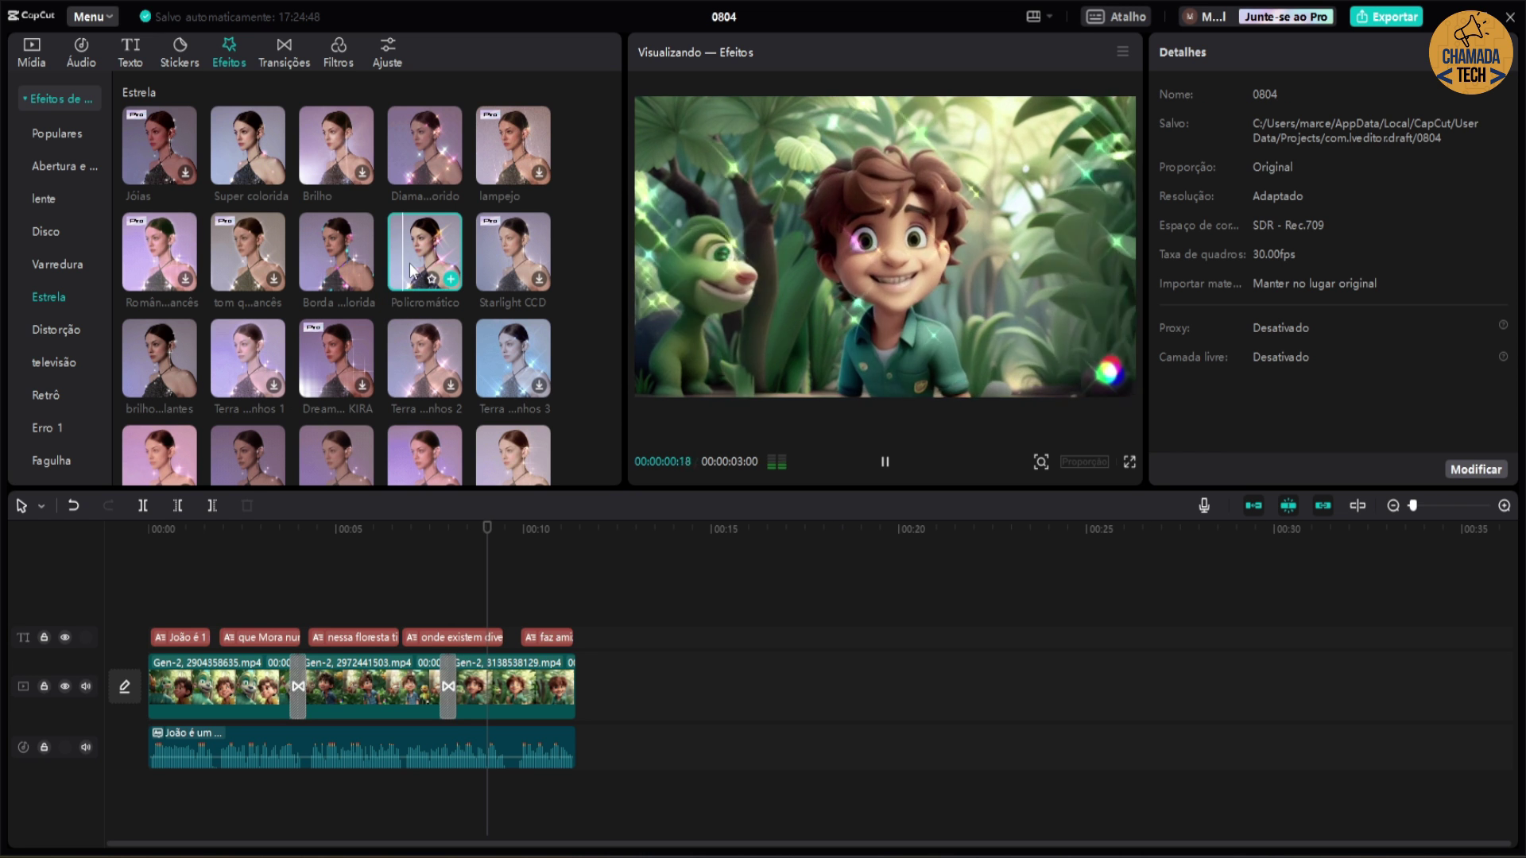
pyautogui.click(885, 464)
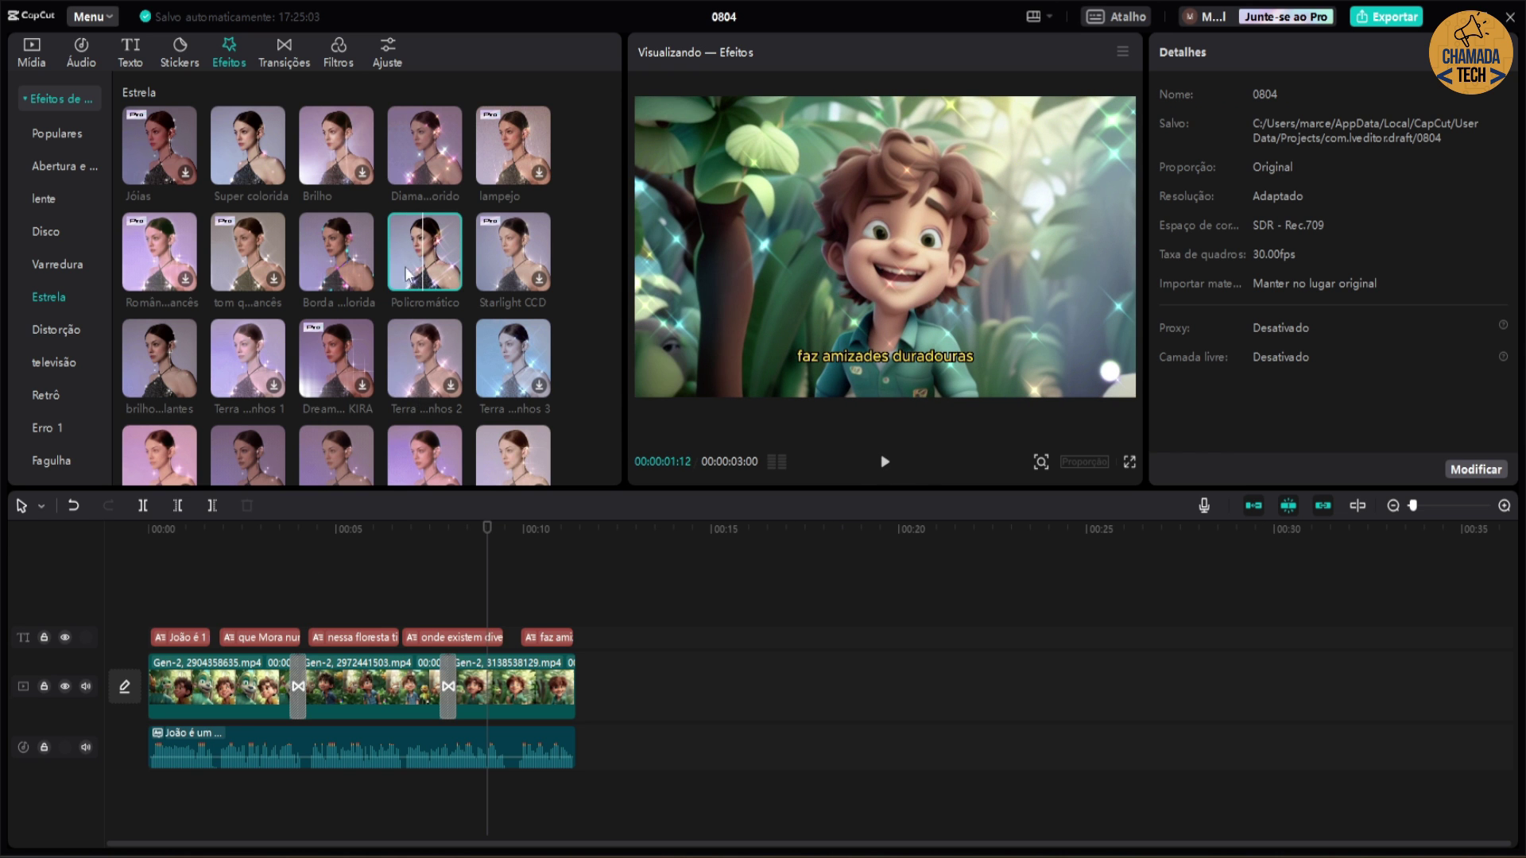
pyautogui.moveTo(408, 274); pyautogui.dragTo(151, 609)
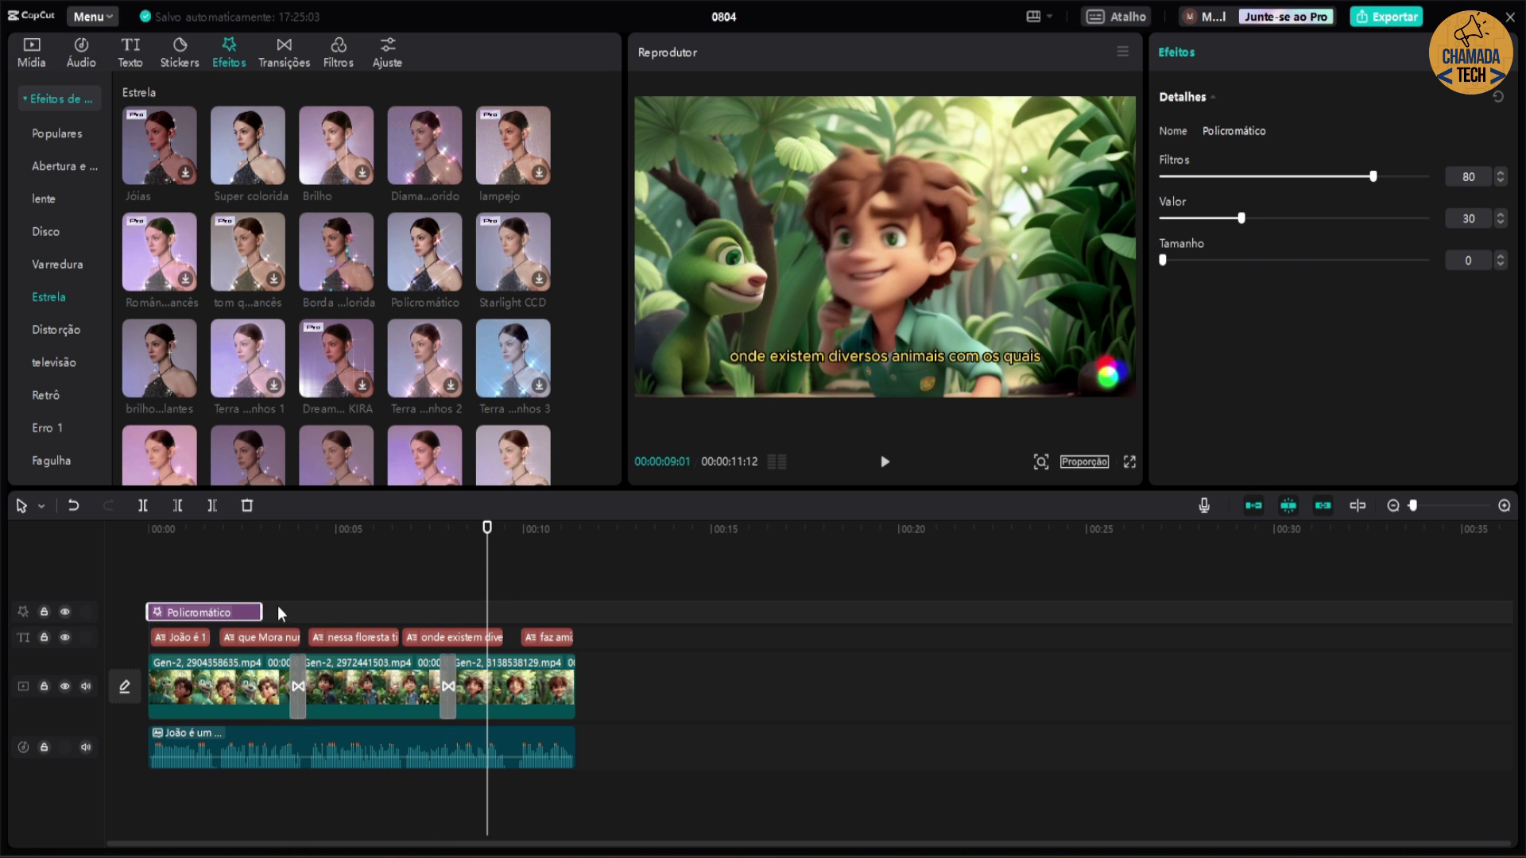
pyautogui.moveTo(261, 612); pyautogui.dragTo(572, 621)
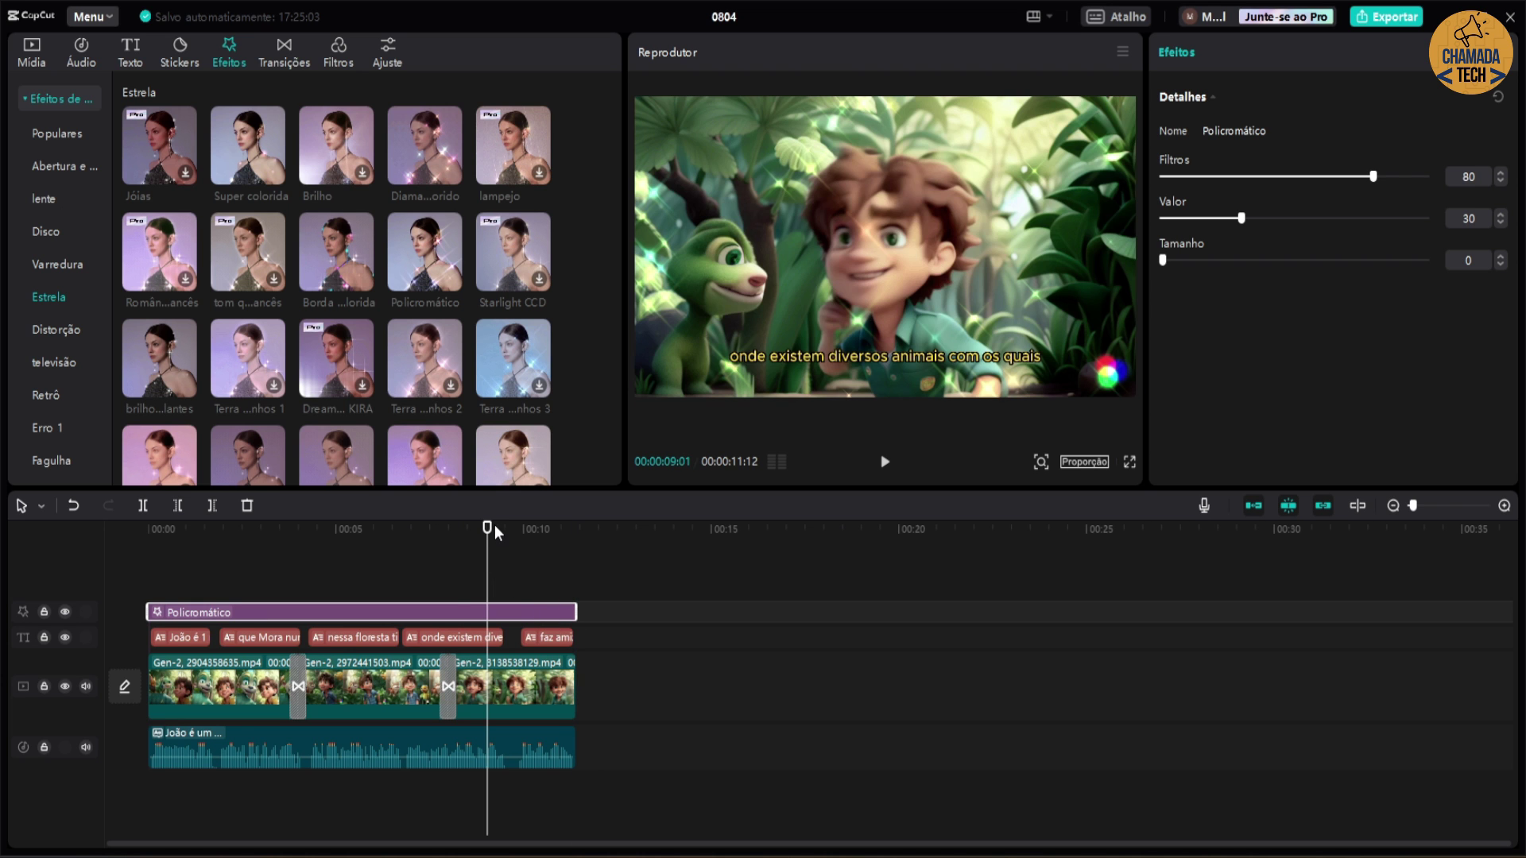
pyautogui.moveTo(495, 530); pyautogui.dragTo(45, 555)
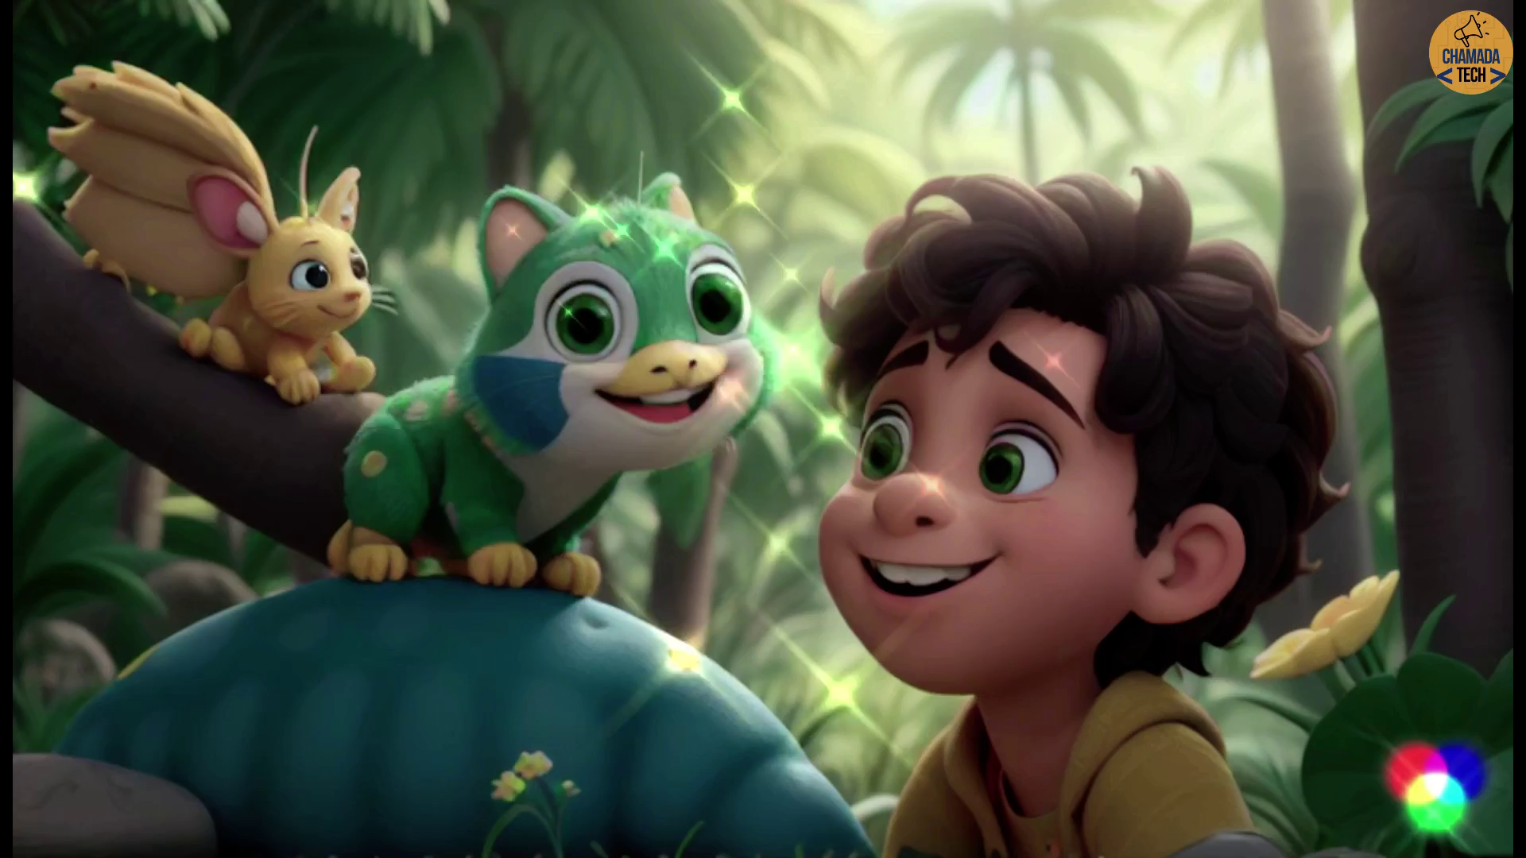
pyautogui.click(884, 461)
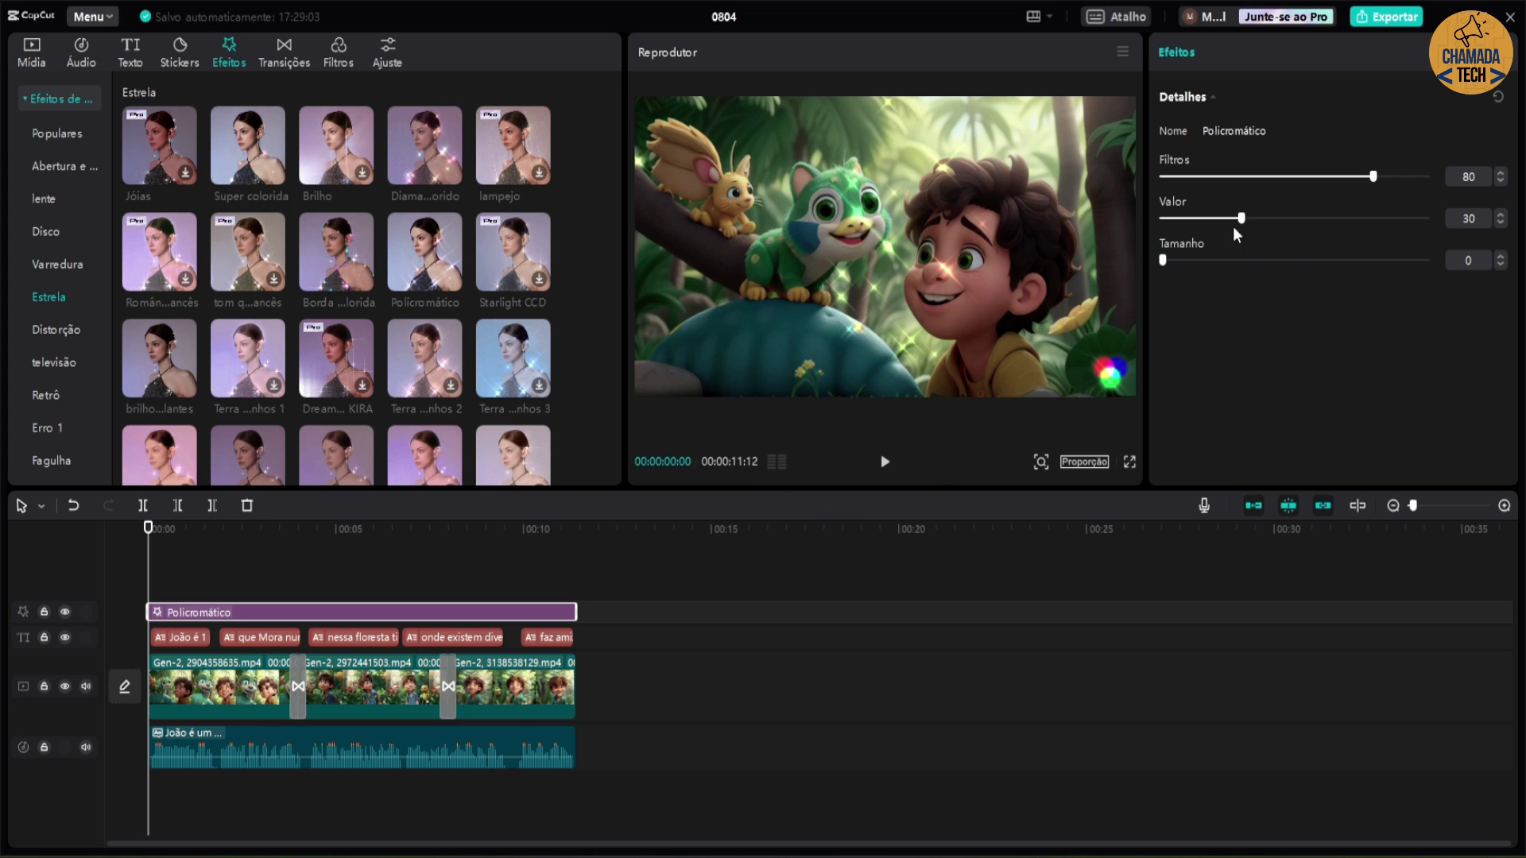
# Step: Export the video titled 0804 at 1080P as an H.264 mp4 at 30fps and close the export dialog
pyautogui.click(1390, 17)
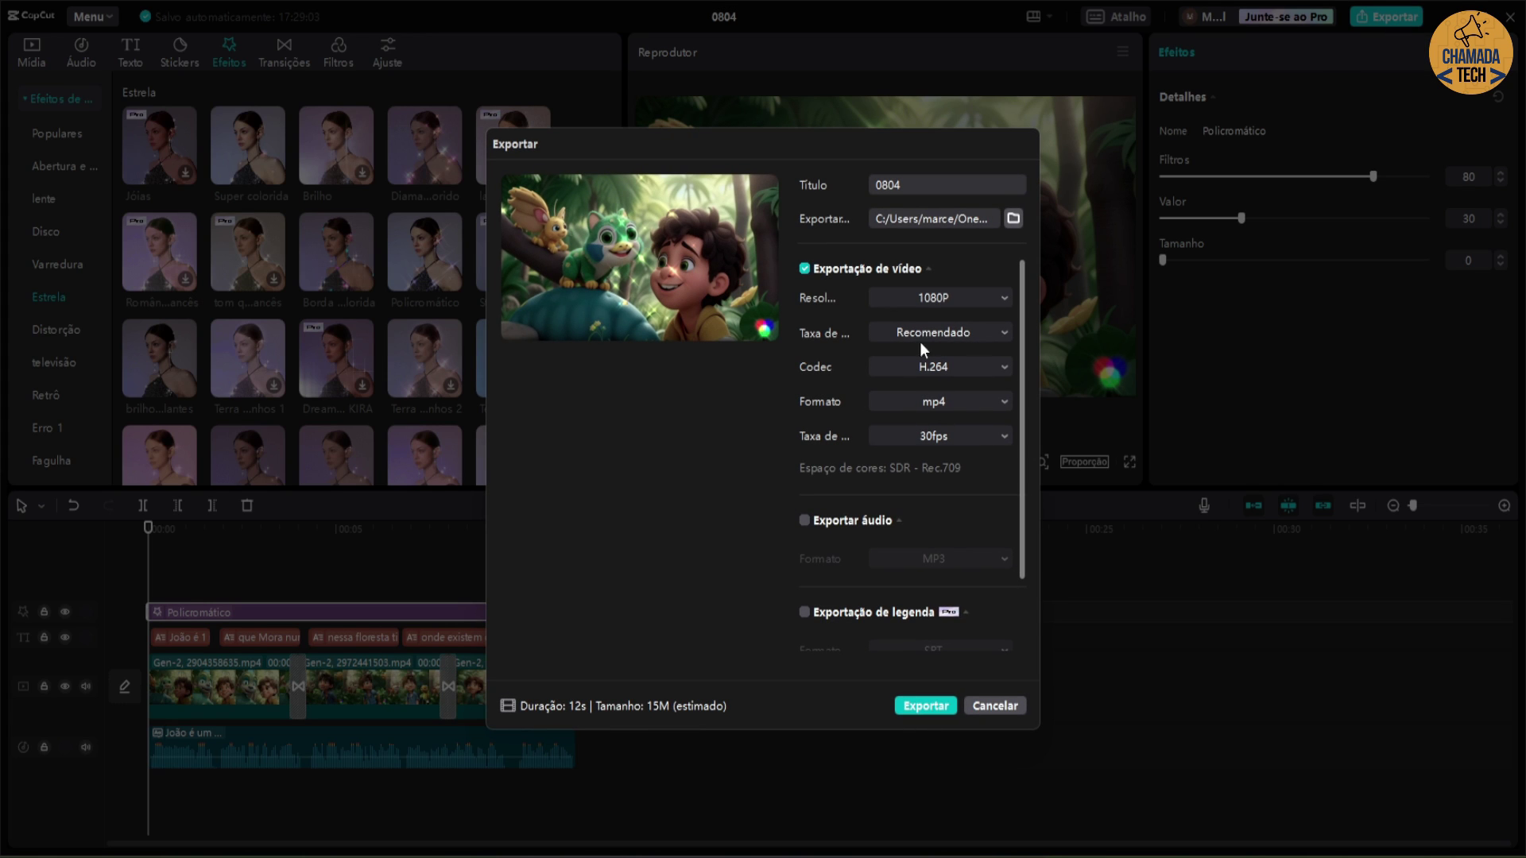
pyautogui.click(932, 301)
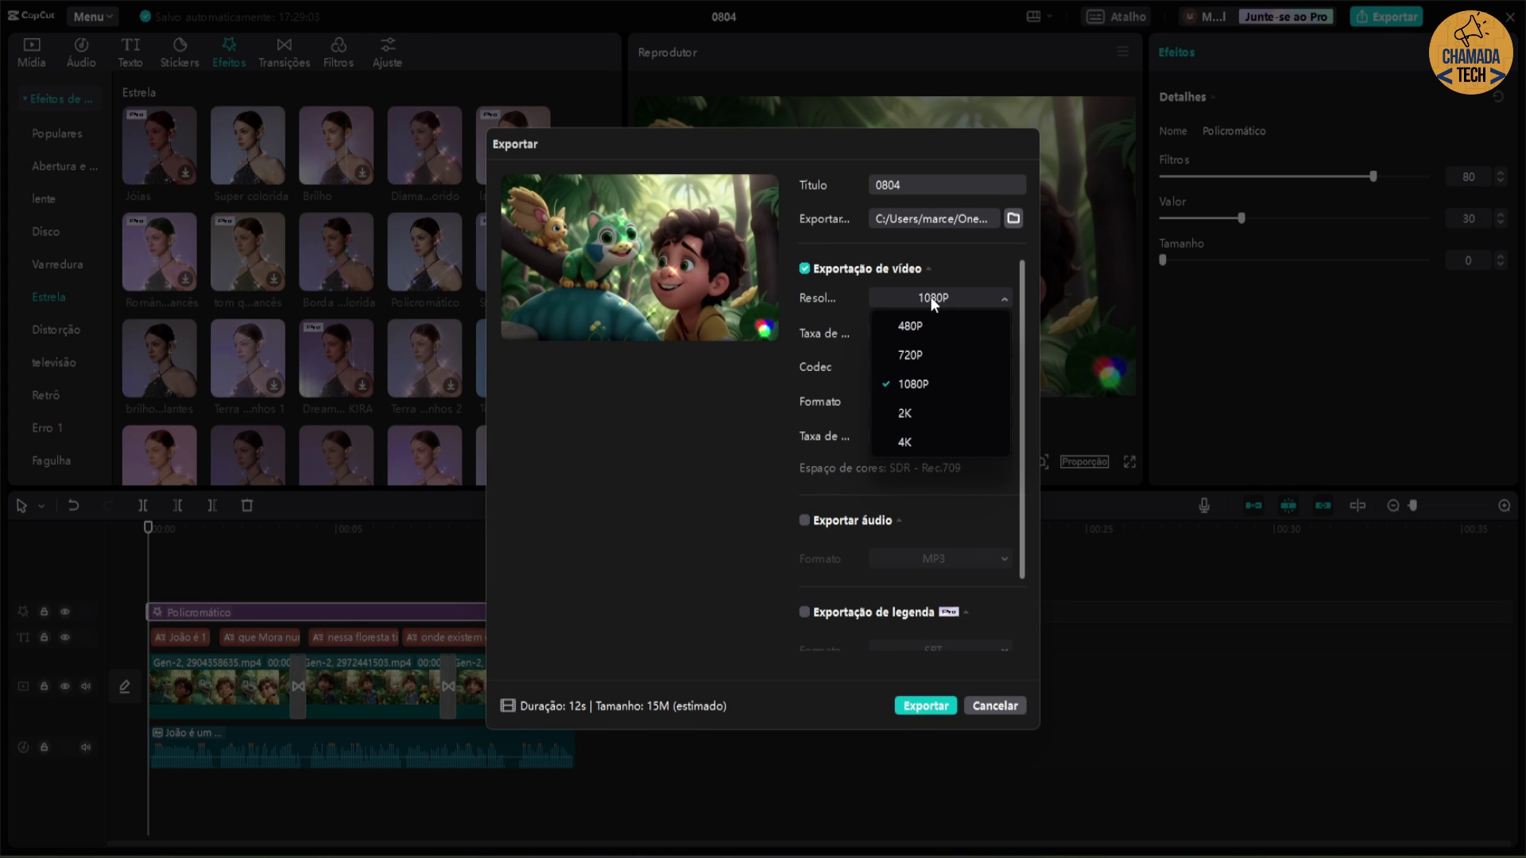
pyautogui.click(925, 708)
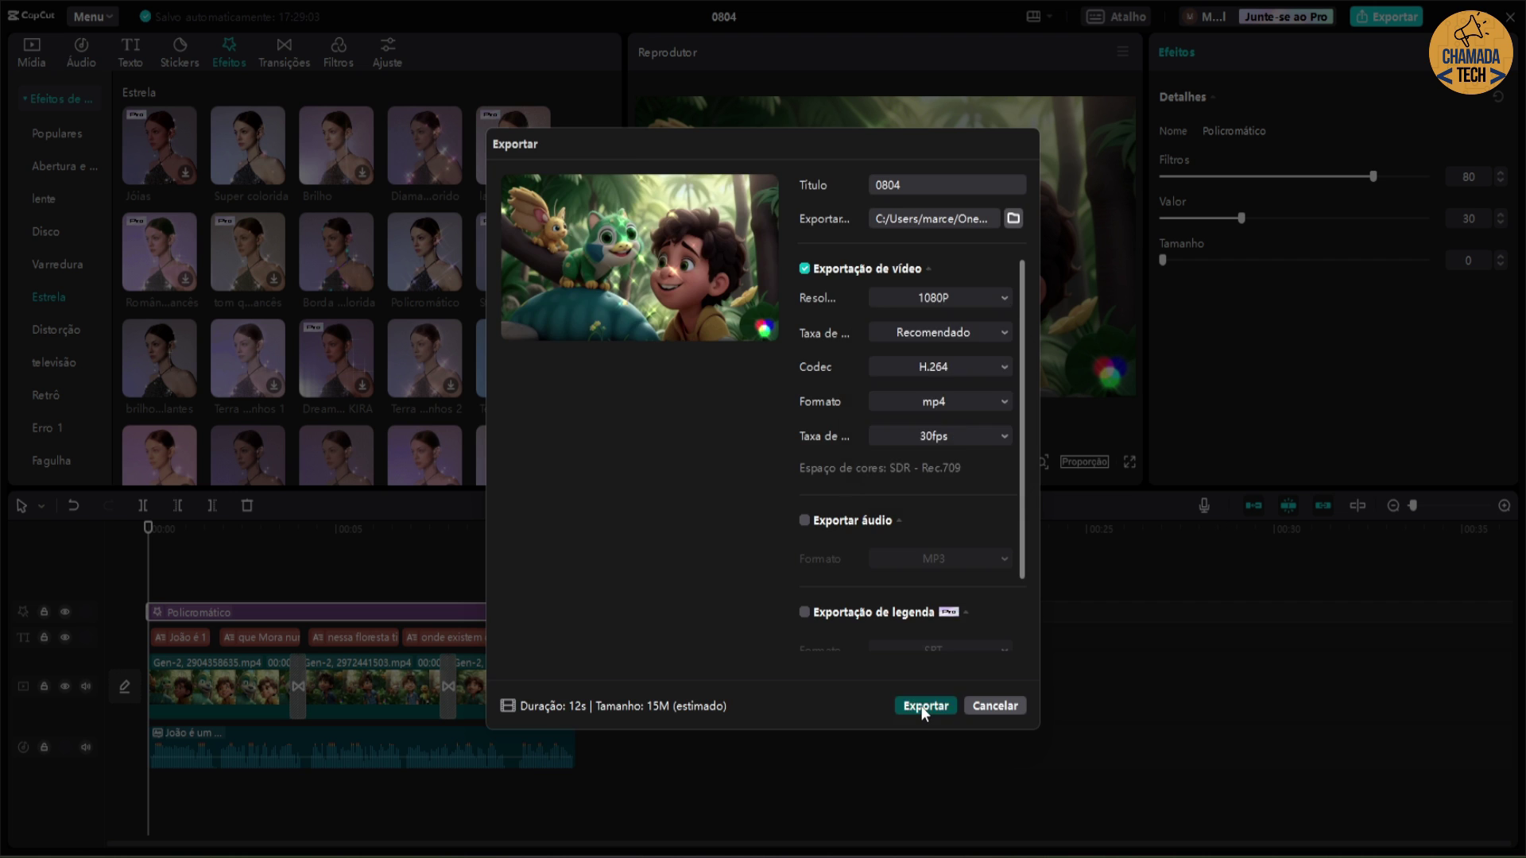
pyautogui.click(923, 708)
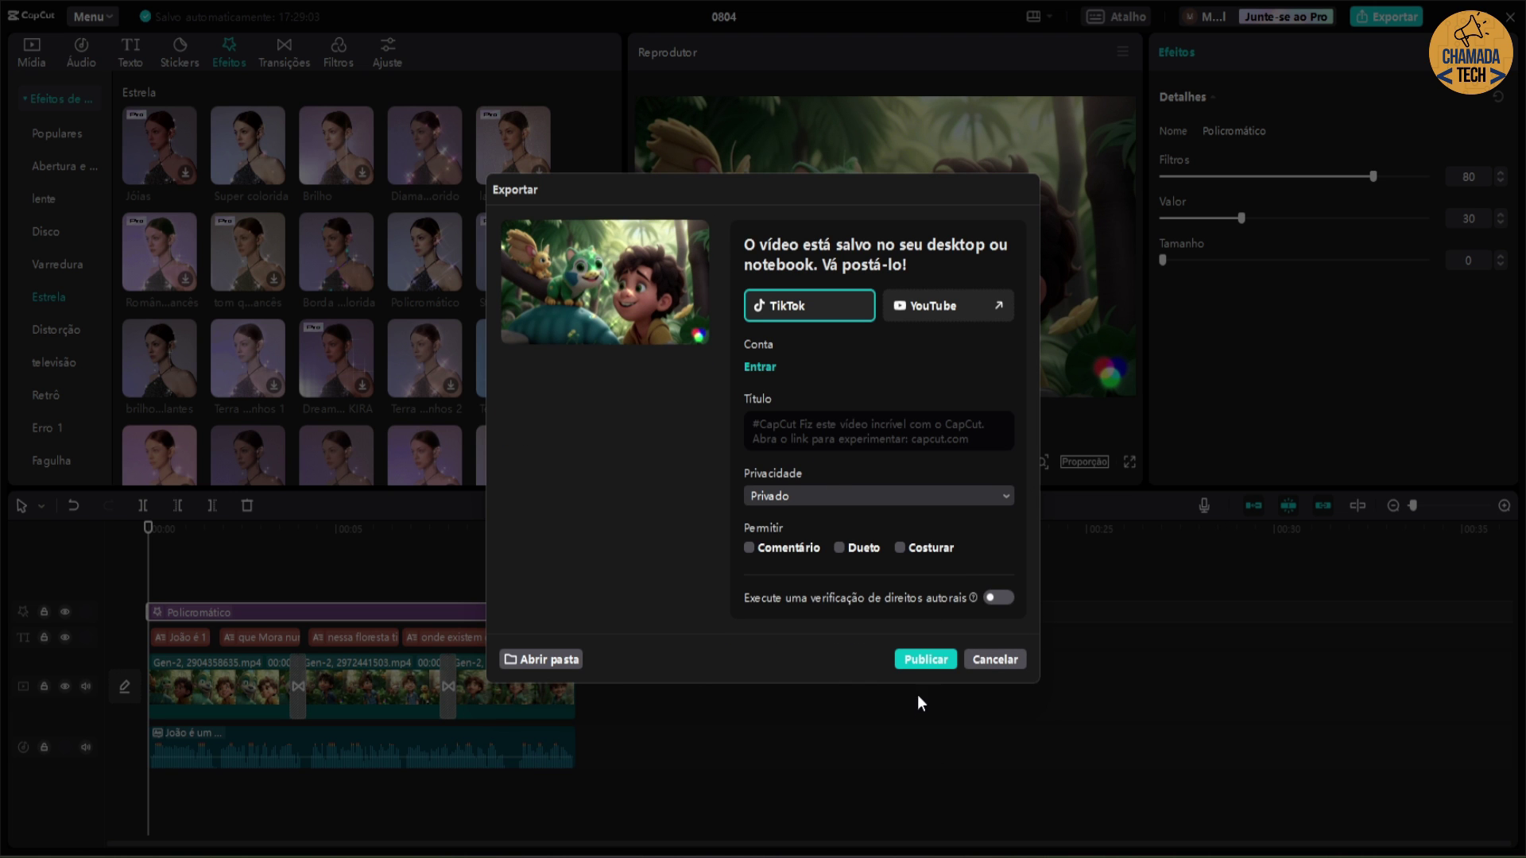
pyautogui.click(930, 671)
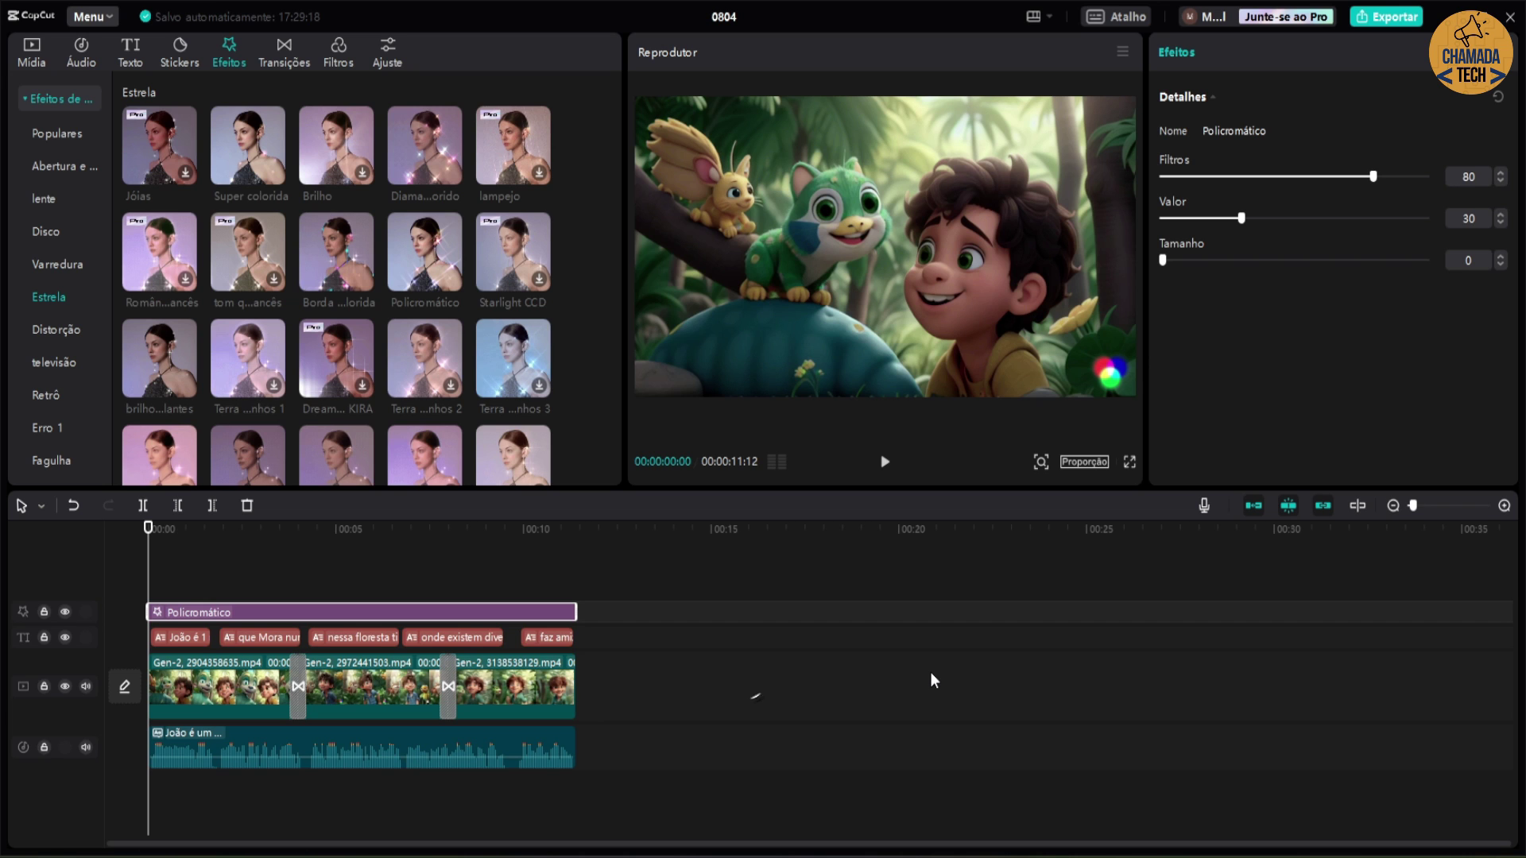